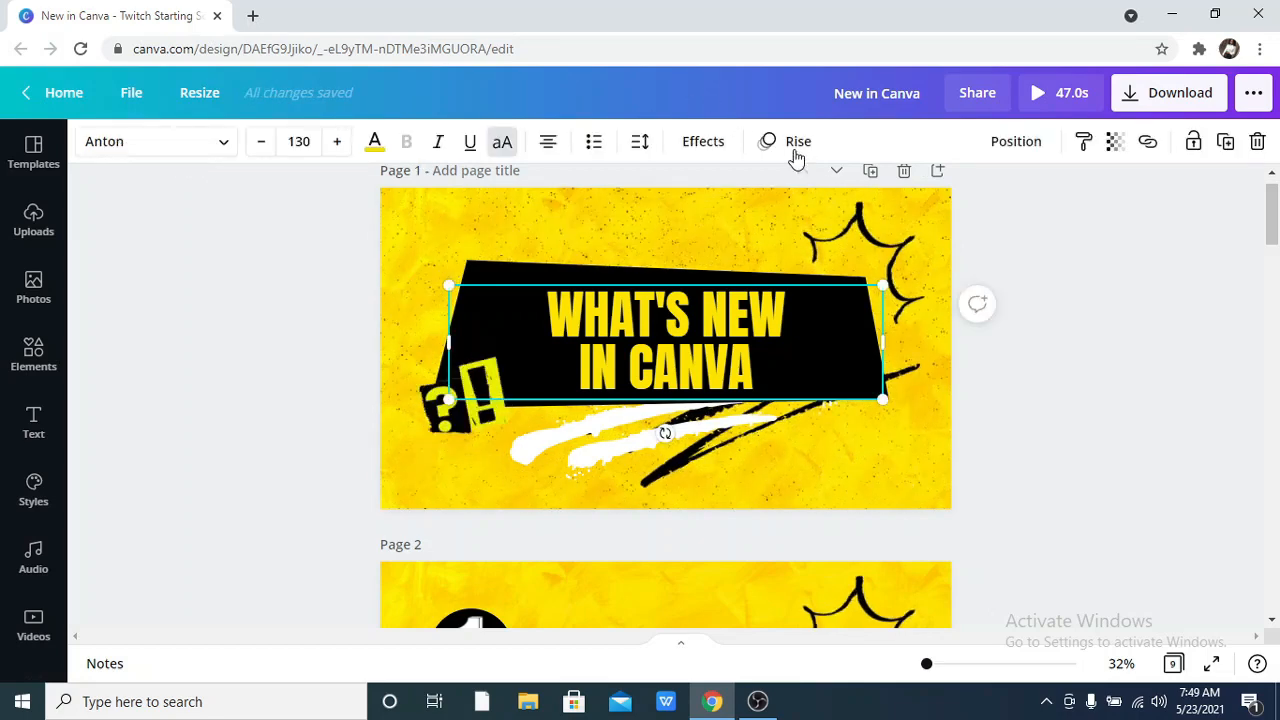
Check the animations assigned to page 1's black shape and brush stroke, and replay the opening in the video preview.
{"action": "left_click", "coordinate": [609, 271]}
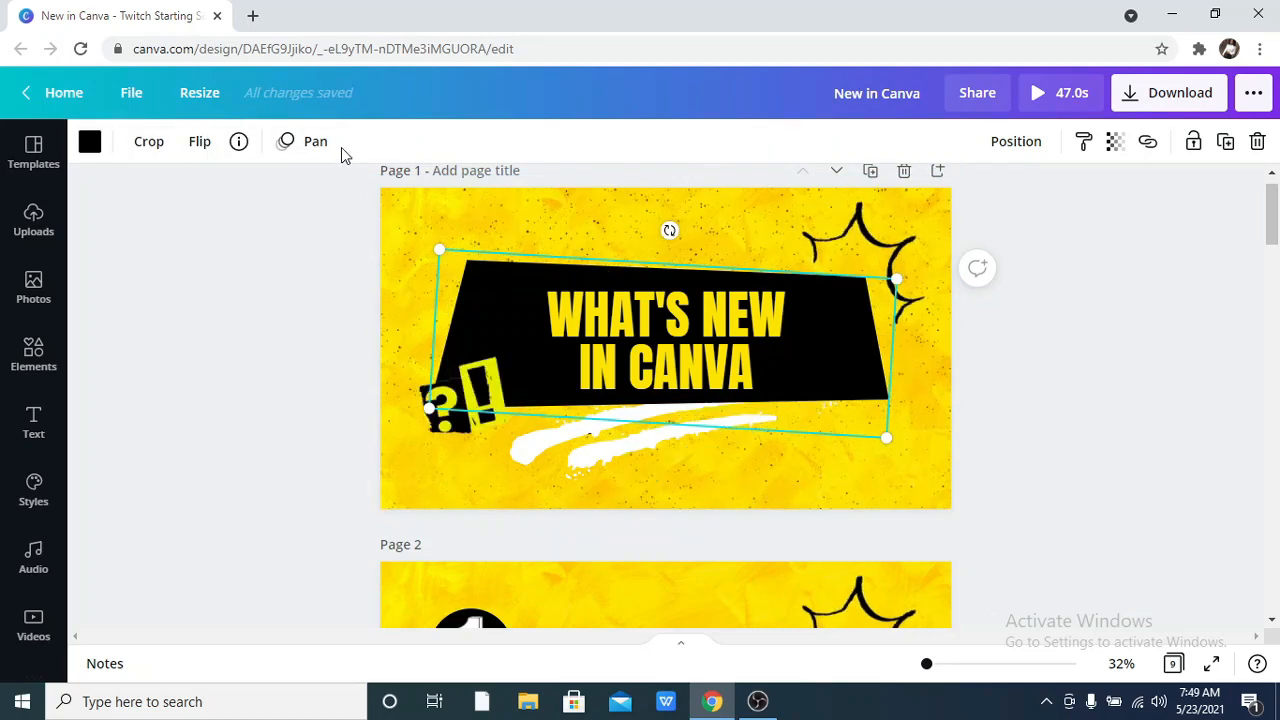
{"action": "left_click", "coordinate": [610, 448]}
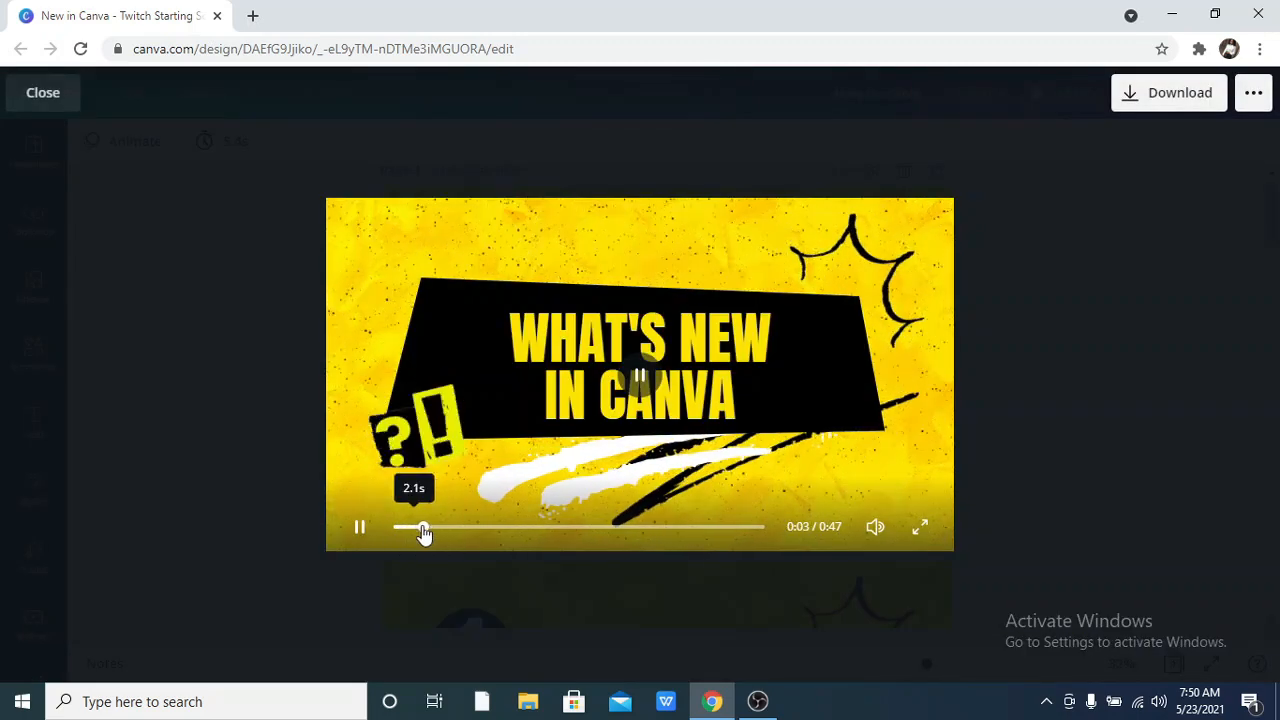
{"action": "left_click_drag", "start_coordinate": [424, 535], "coordinate": [360, 546]}
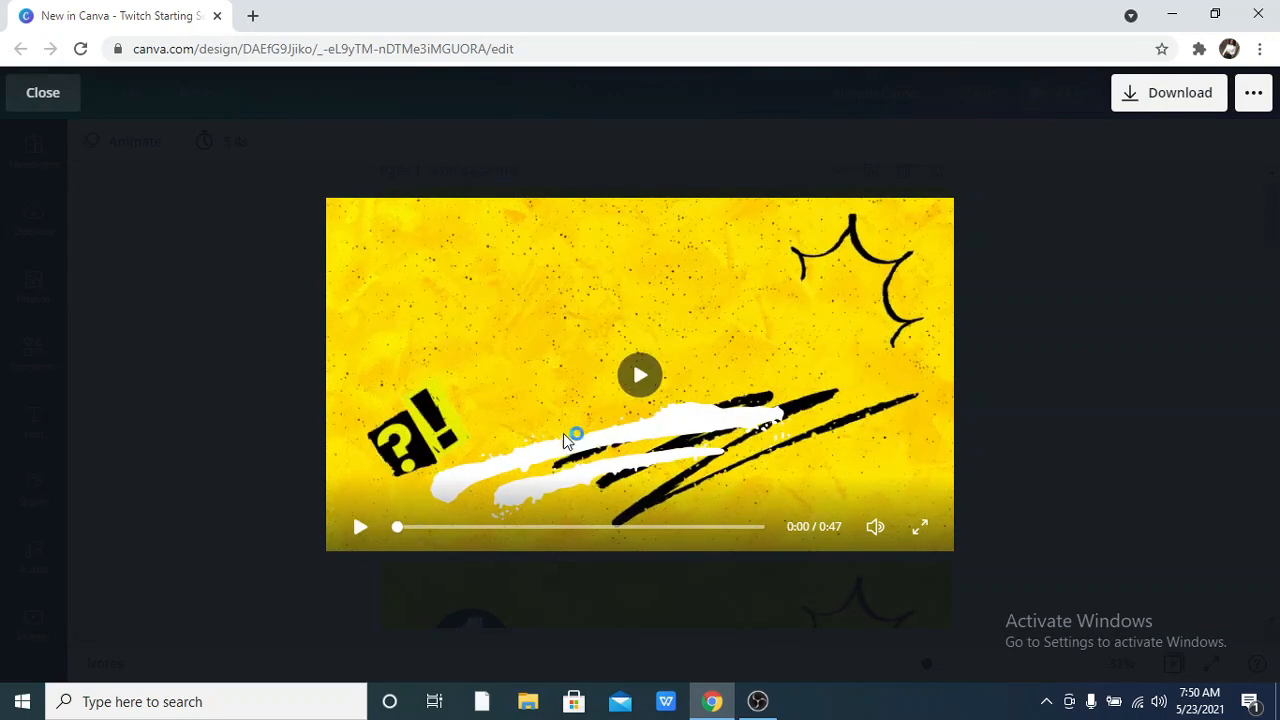
{"action": "left_click", "coordinate": [618, 503]}
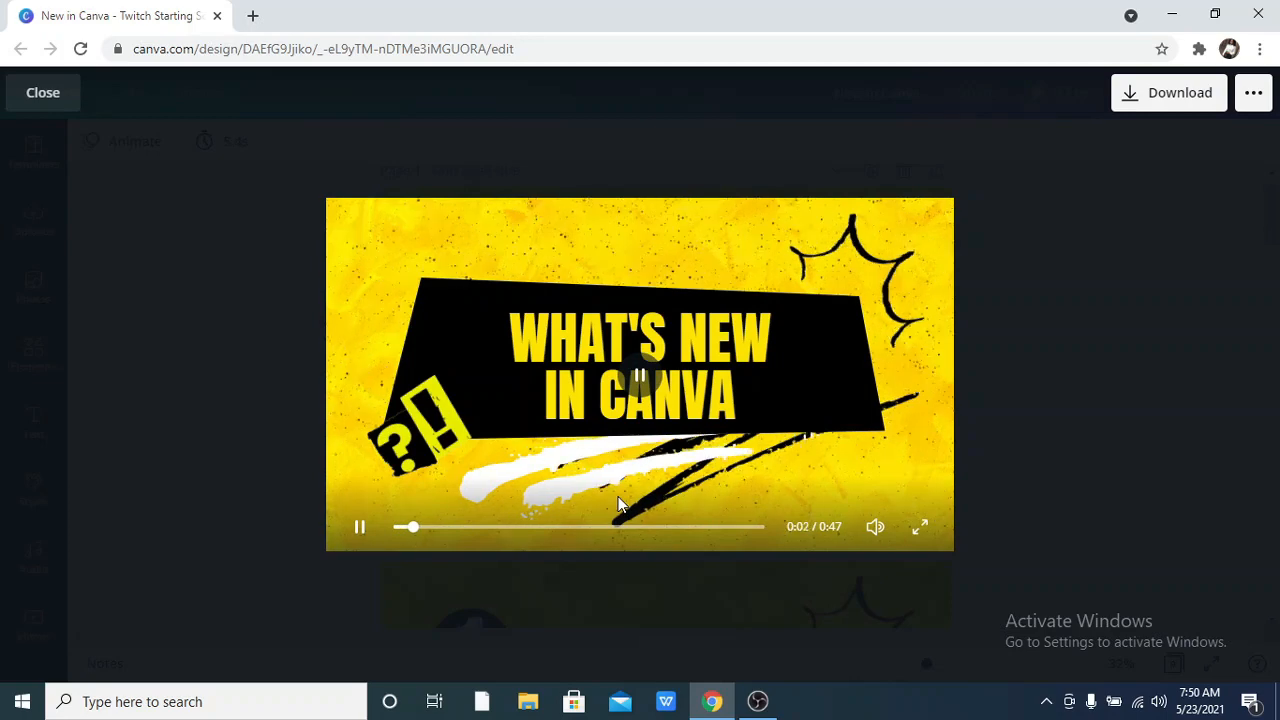
{"action": "left_click", "coordinate": [618, 503]}
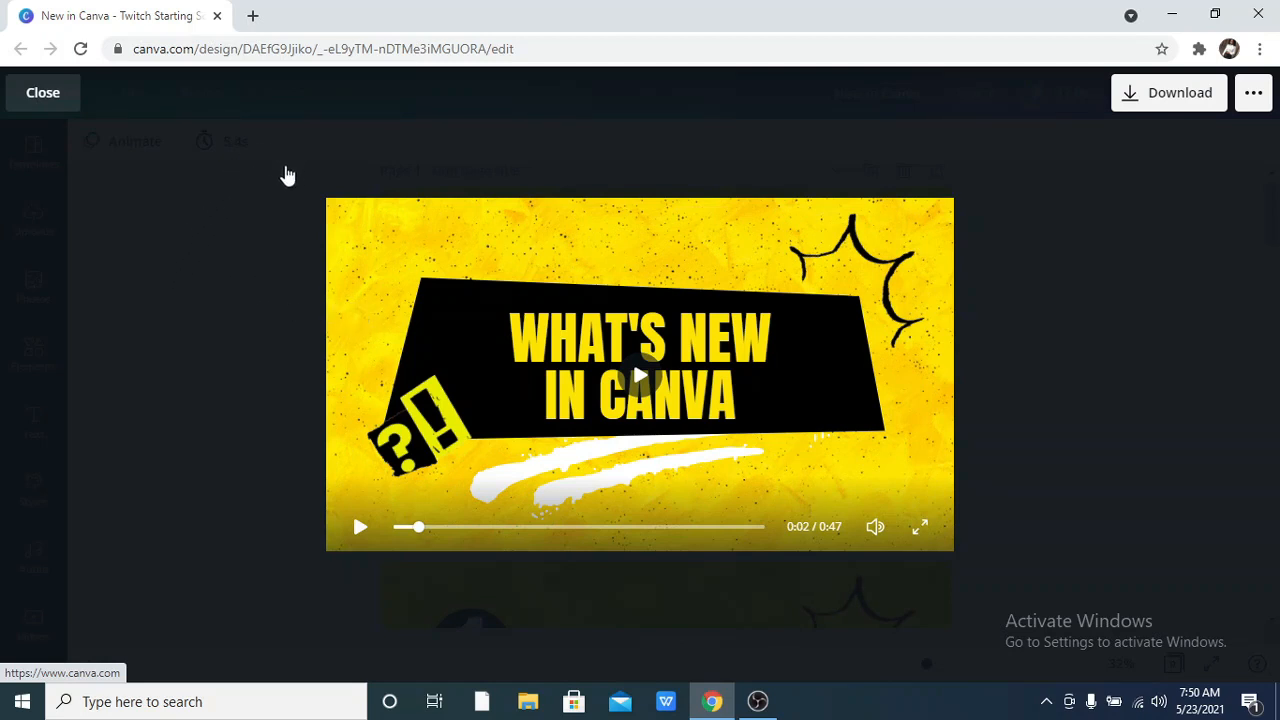
{"action": "left_click", "coordinate": [203, 492]}
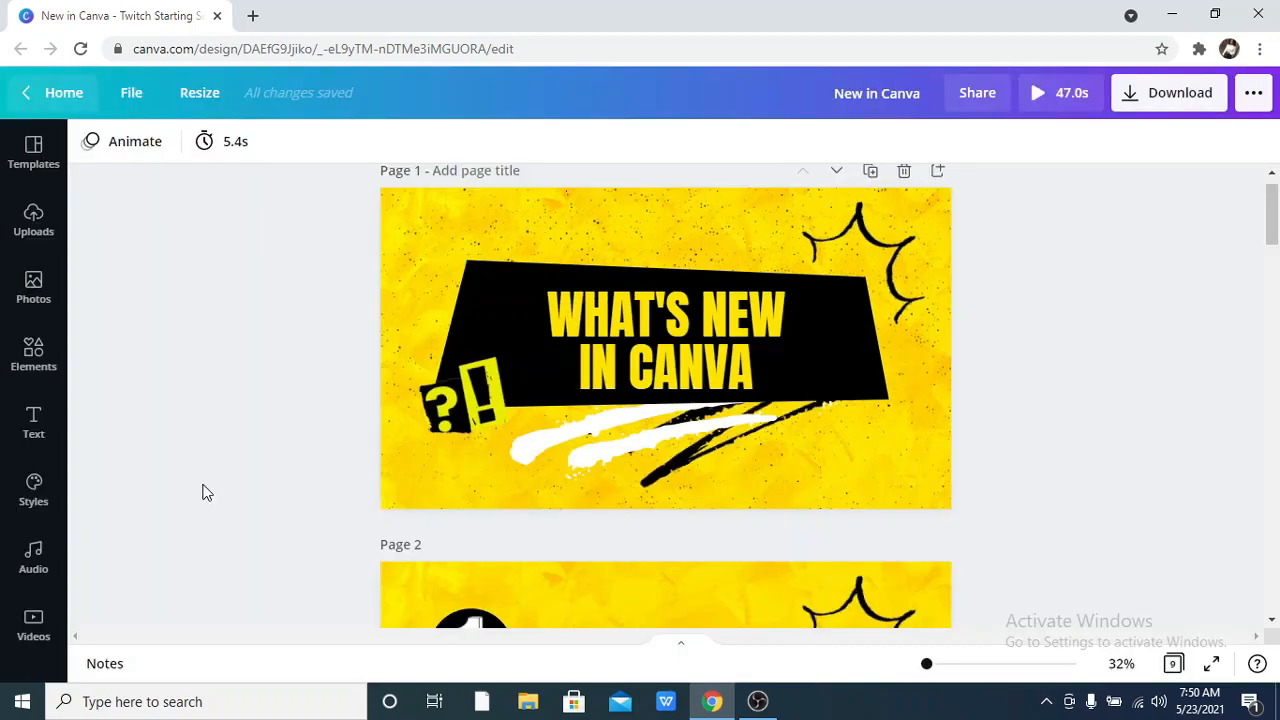
Browse all the text animations offered for the "You Got This" text on page 3.
{"action": "scroll", "coordinate": [765, 432], "scroll_direction": "down", "scroll_amount": 2}
{"action": "scroll", "coordinate": [806, 425], "scroll_direction": "down", "scroll_amount": 6}
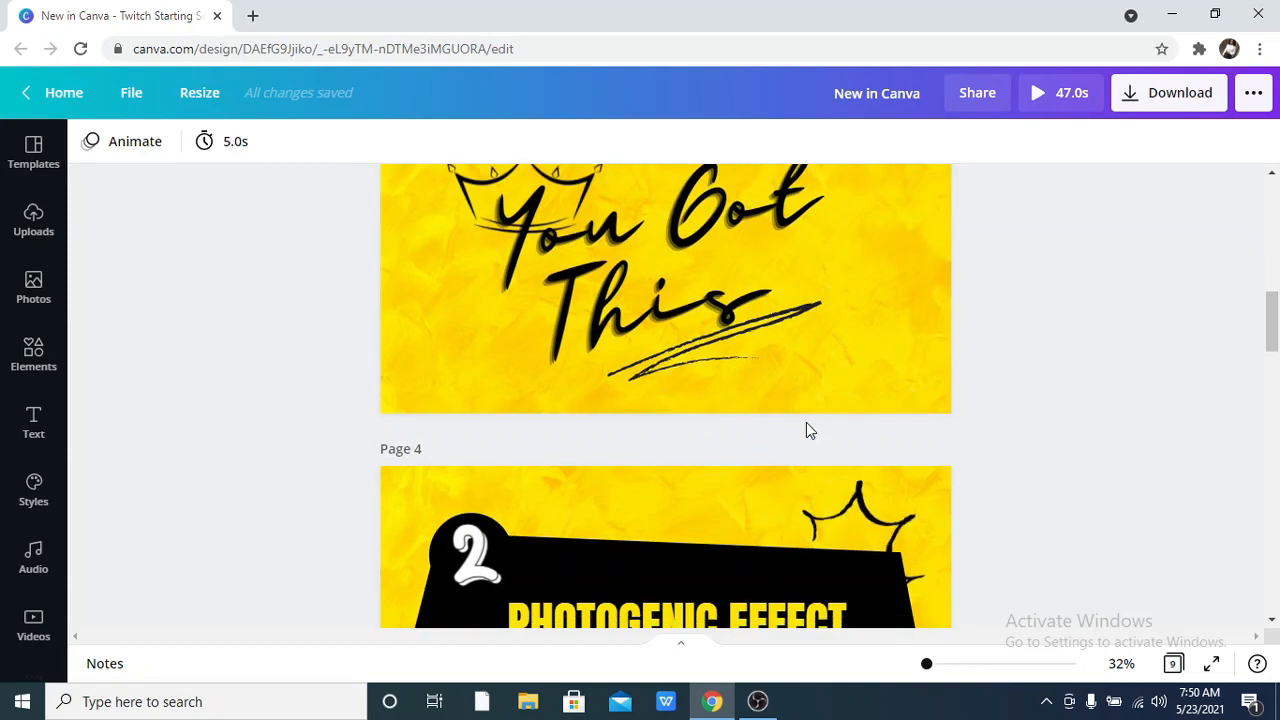
{"action": "scroll", "coordinate": [810, 430], "scroll_direction": "up", "scroll_amount": 1}
{"action": "scroll", "coordinate": [810, 430], "scroll_direction": "up", "scroll_amount": 1}
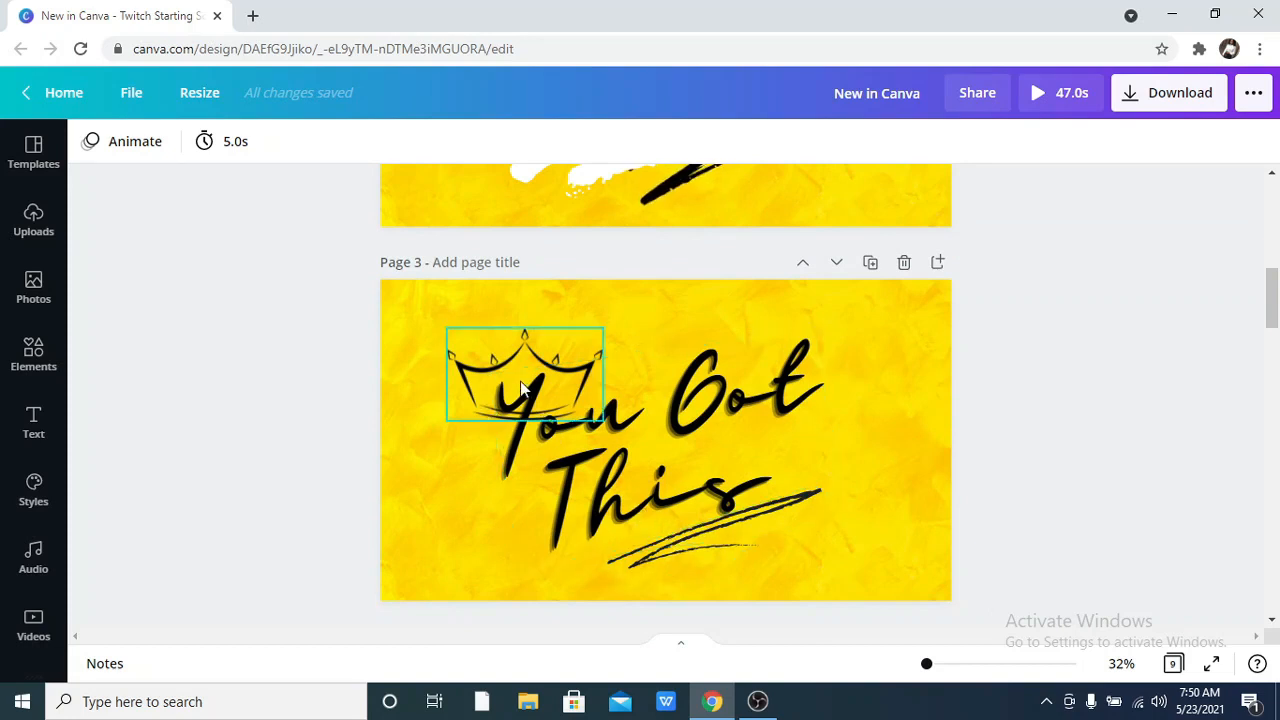
{"action": "left_click", "coordinate": [597, 433]}
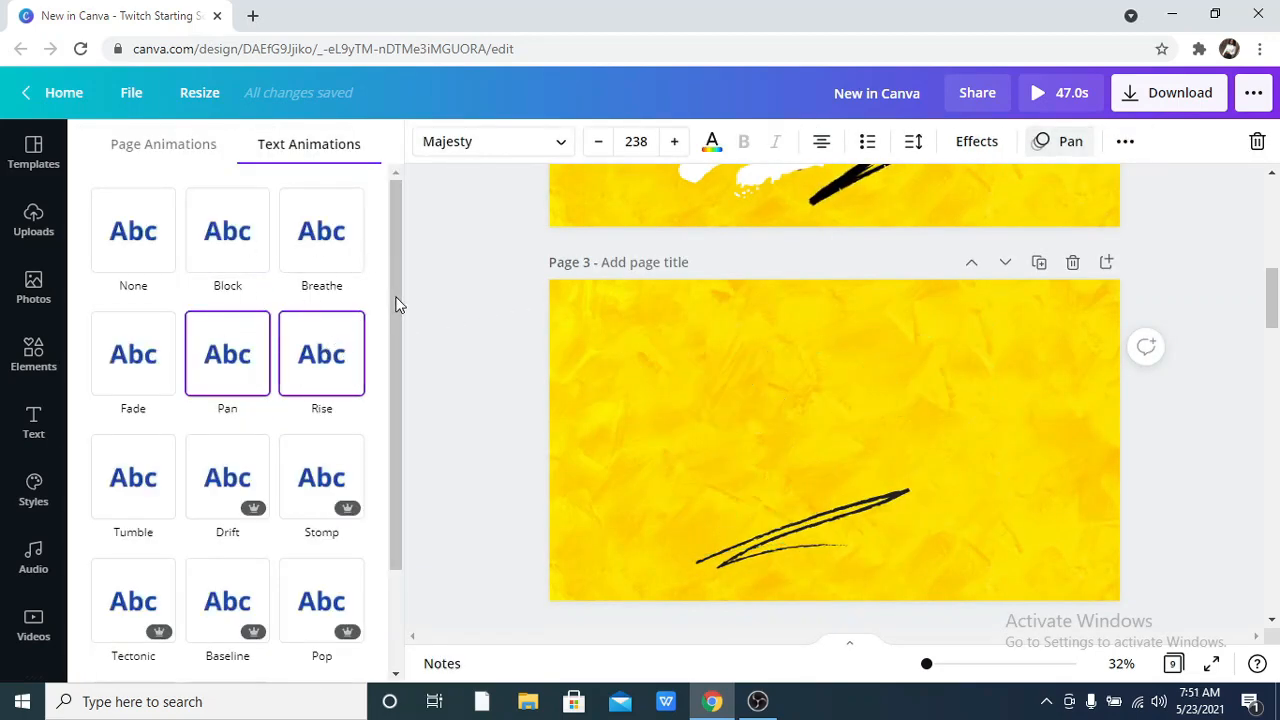
{"action": "scroll", "coordinate": [396, 334], "scroll_direction": "down", "scroll_amount": 2}
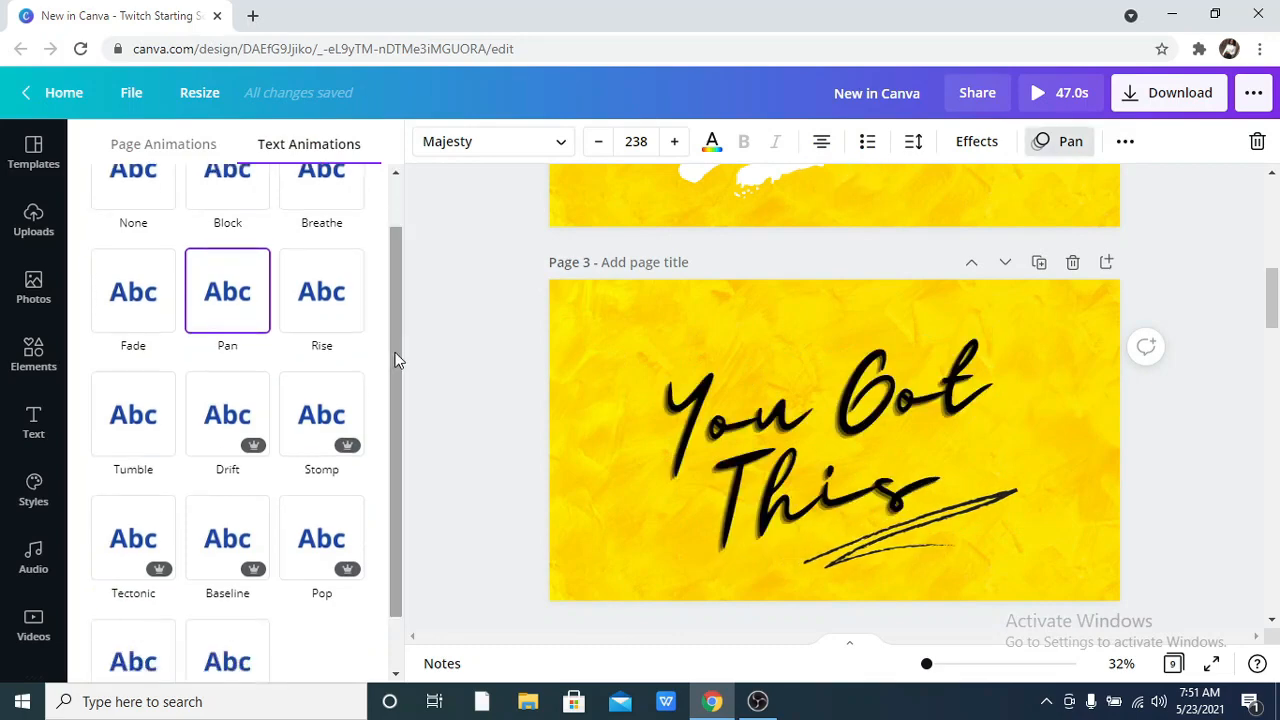
{"action": "scroll", "coordinate": [393, 369], "scroll_direction": "down", "scroll_amount": 2}
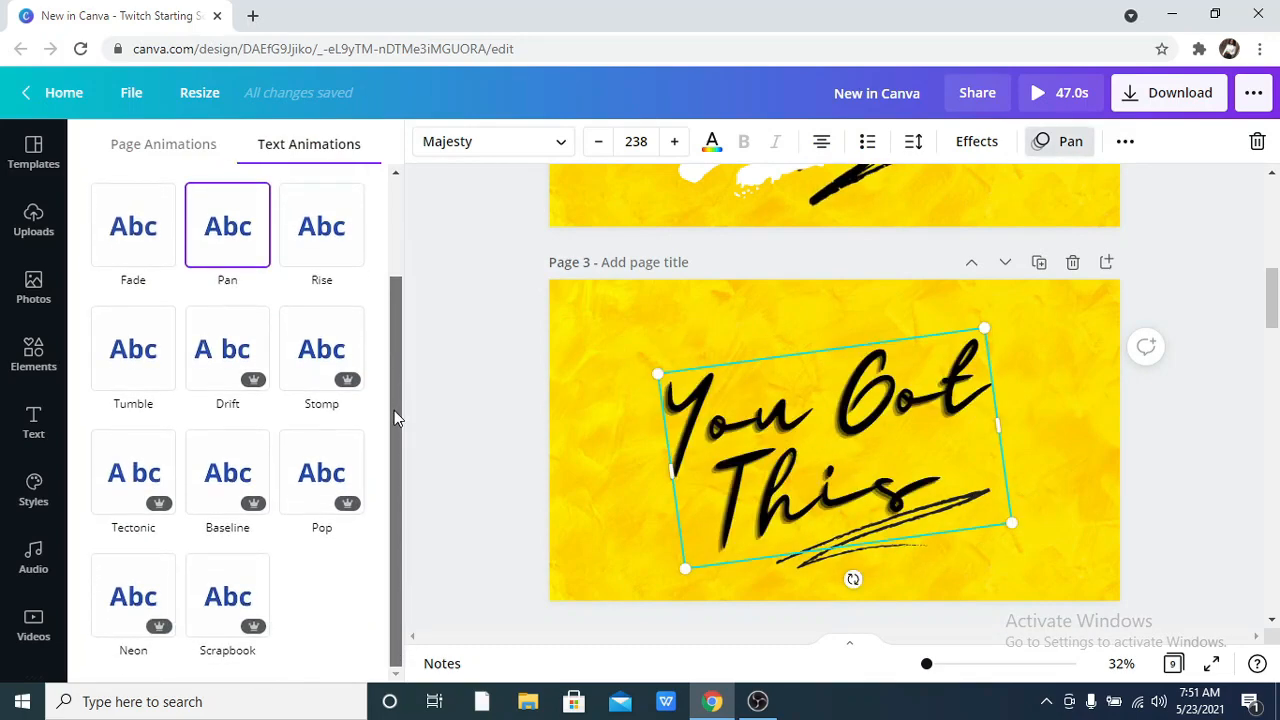
{"action": "left_click_drag", "start_coordinate": [394, 410], "coordinate": [398, 277]}
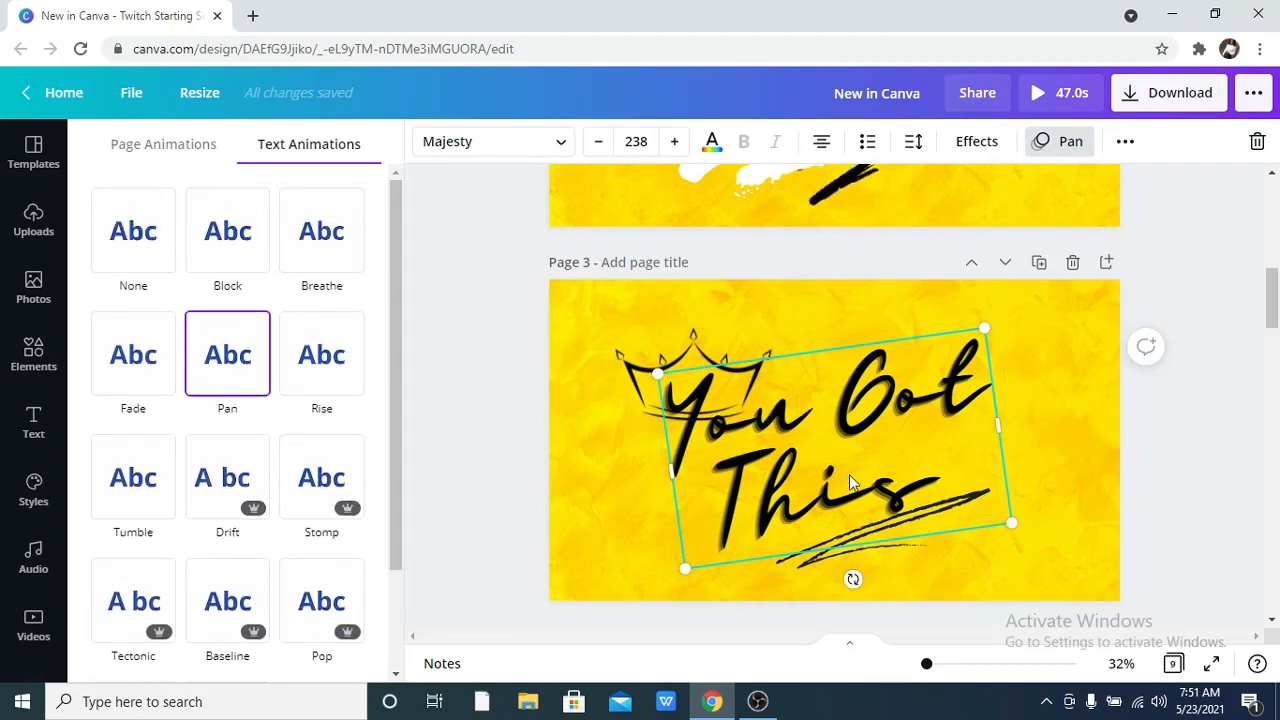
View the page animations offered while the "You Got This" text is selected, and deselect the text.
{"action": "left_click", "coordinate": [122, 150]}
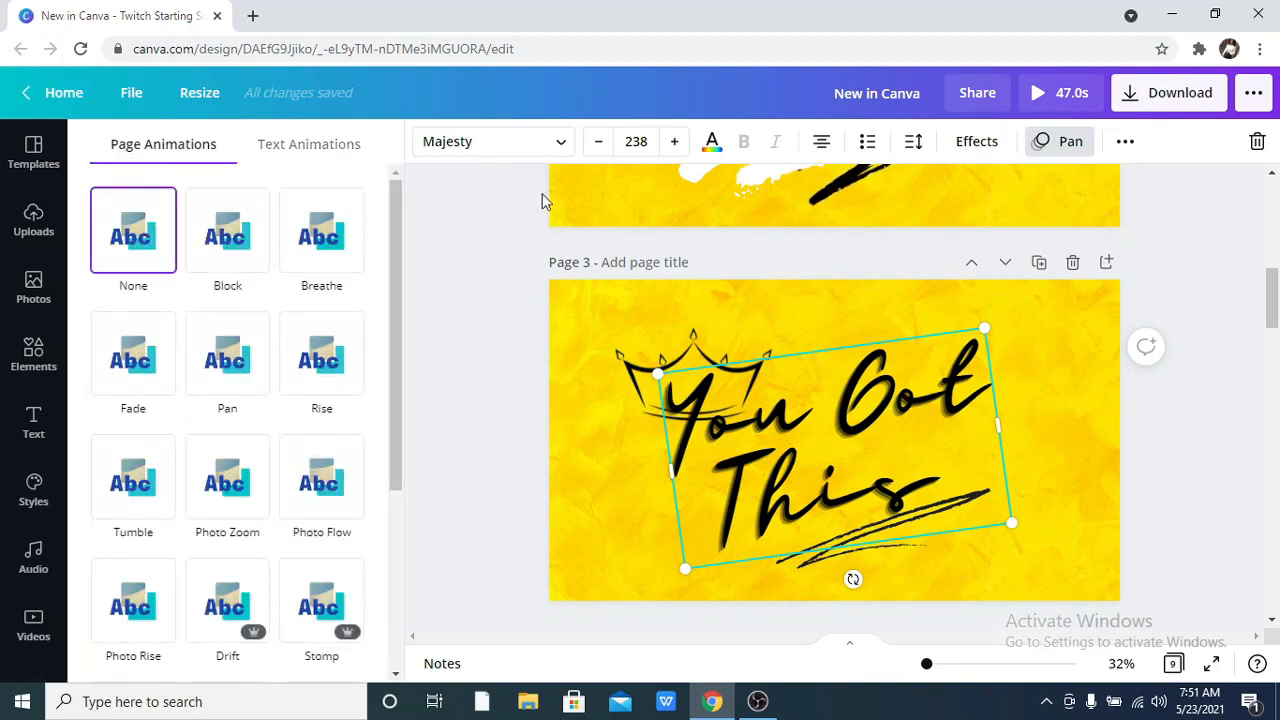
{"action": "left_click", "coordinate": [599, 338]}
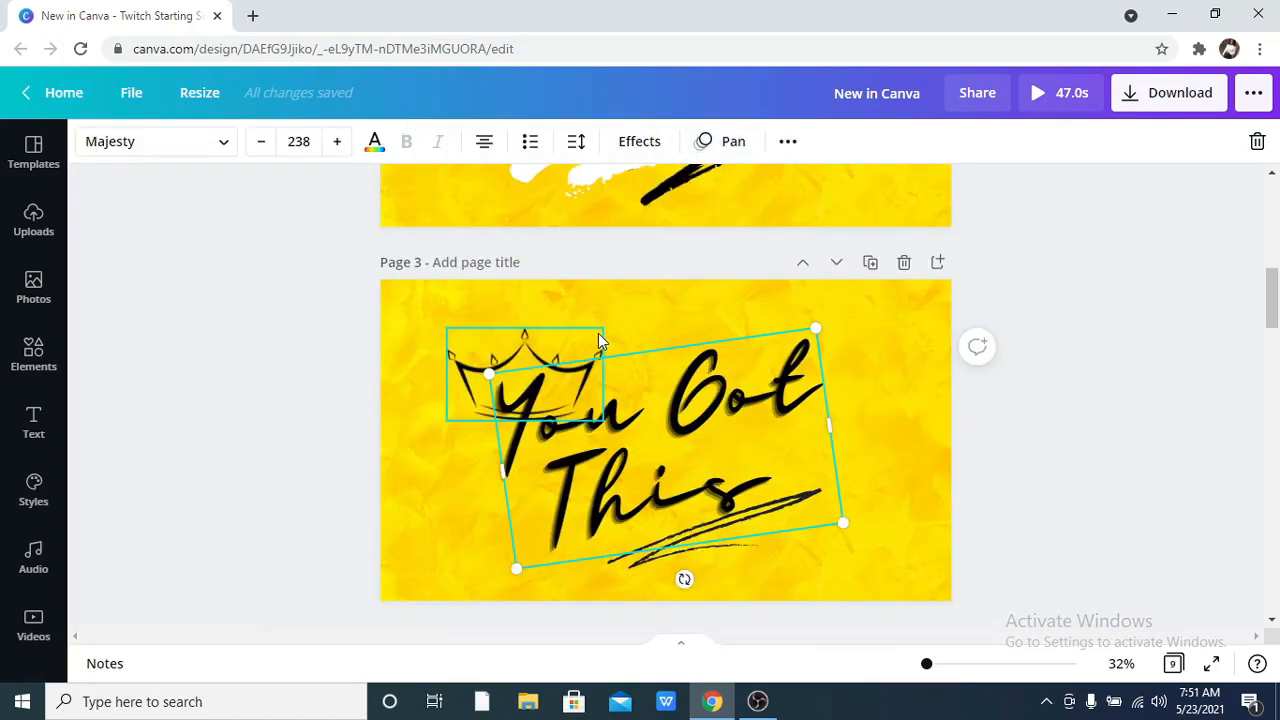
{"action": "left_click", "coordinate": [270, 339]}
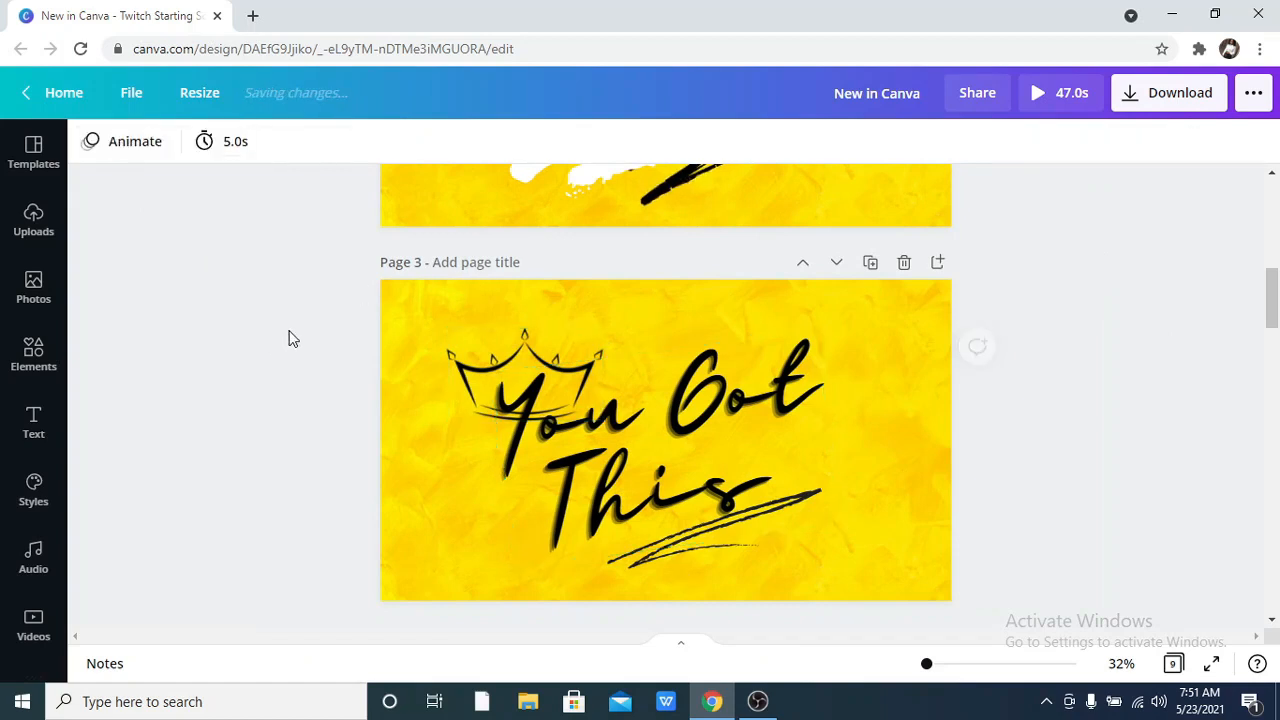
Check the element animations assigned to the text, crown and underline scribble on page 3.
{"action": "left_click", "coordinate": [628, 411]}
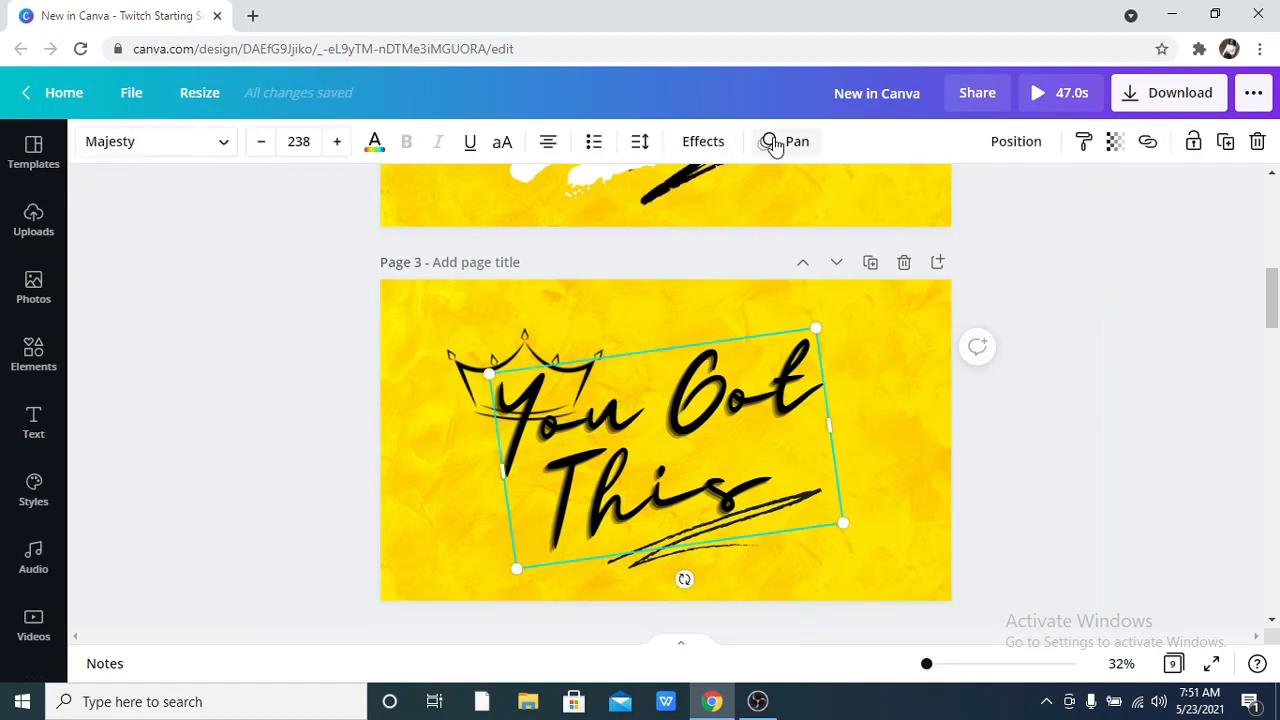
{"action": "left_click", "coordinate": [550, 359]}
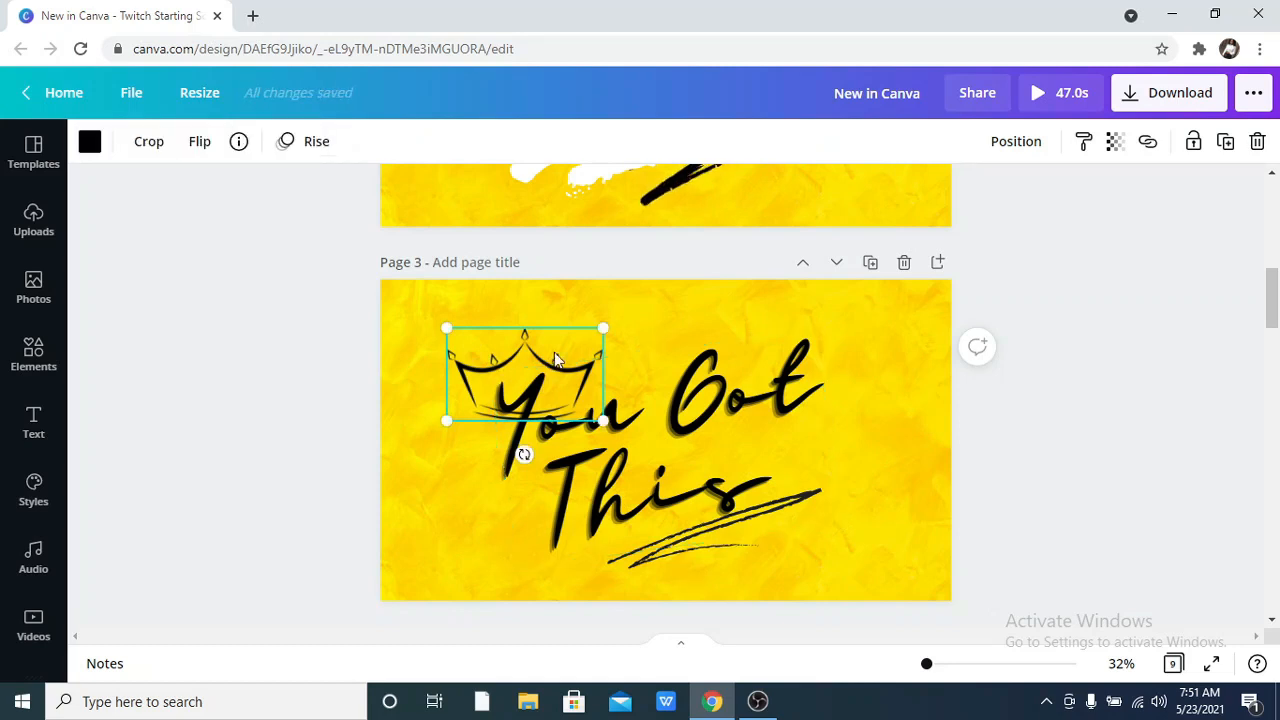
{"action": "left_click", "coordinate": [314, 141]}
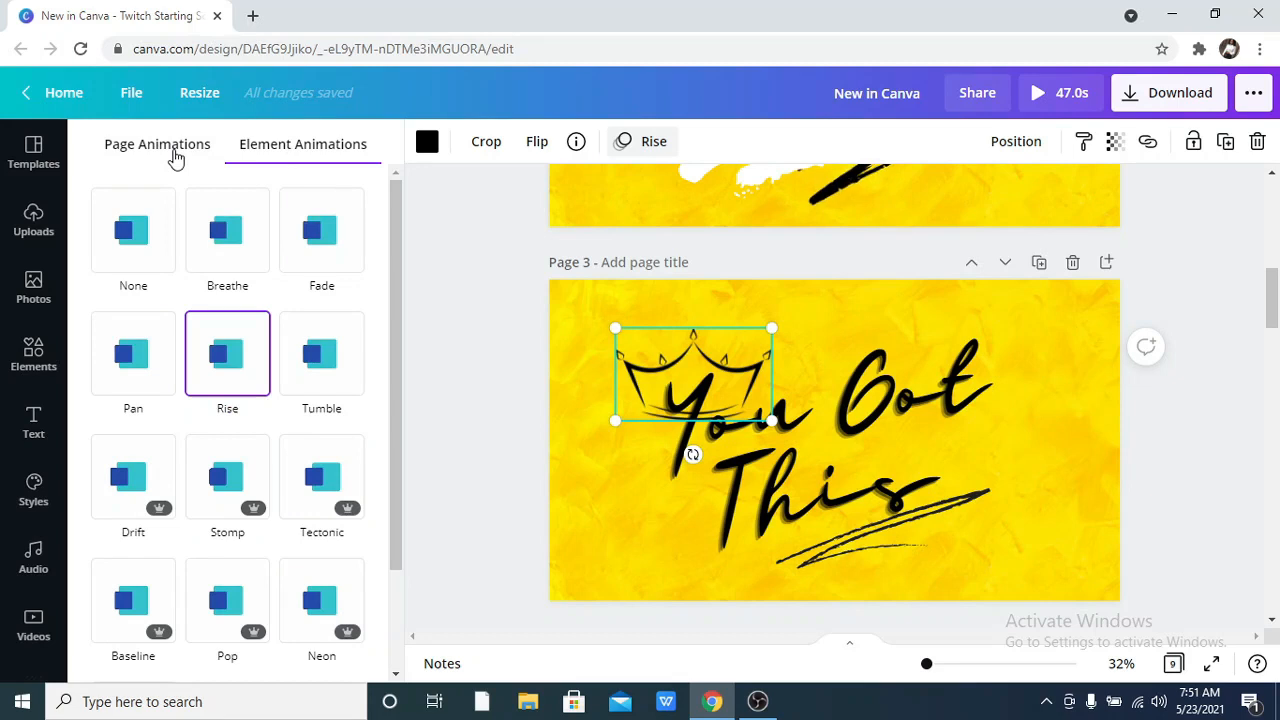
{"action": "left_click", "coordinate": [239, 356]}
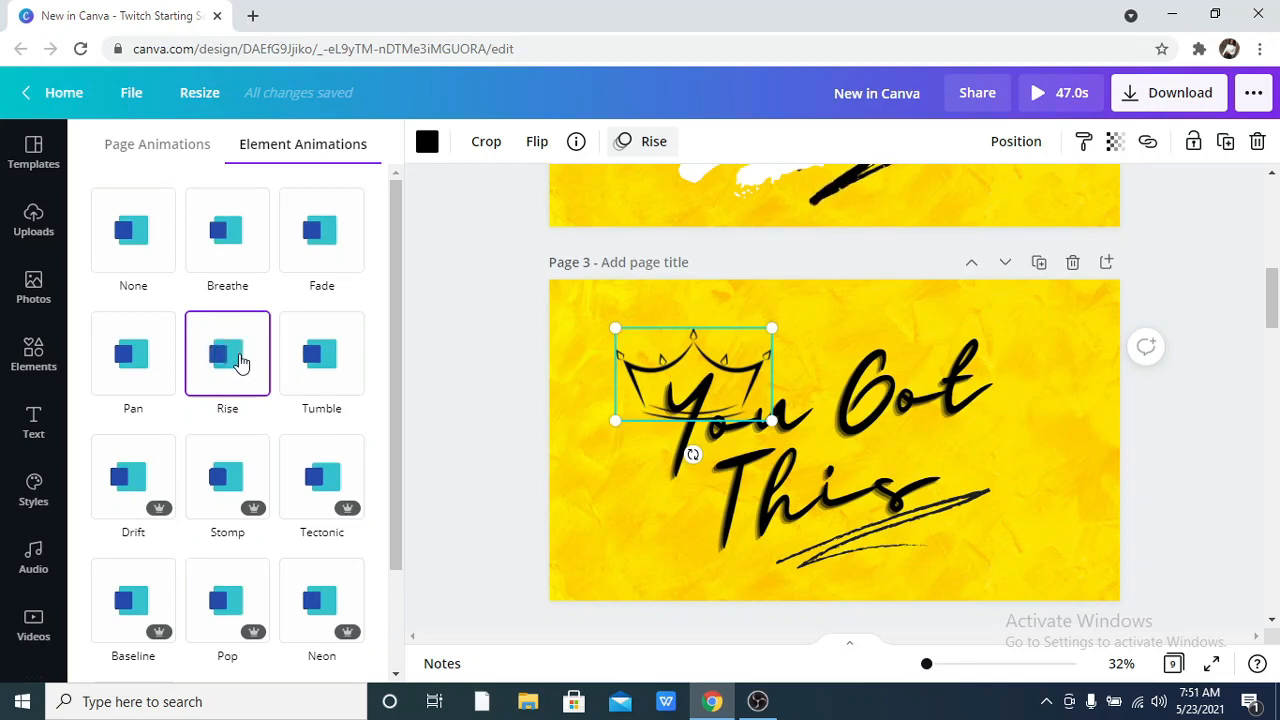
{"action": "left_click", "coordinate": [886, 534]}
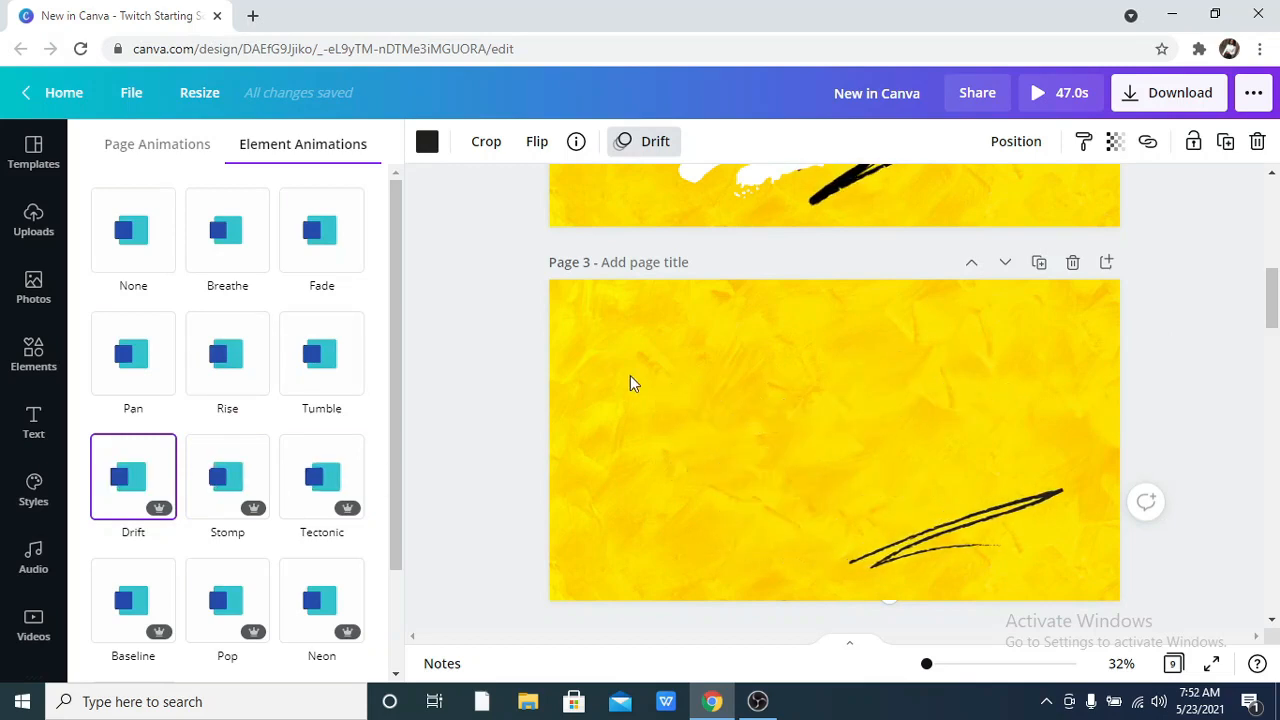
Select page 3's background, preview the page animations offered for it, and close the animation options.
{"action": "left_click", "coordinate": [550, 330]}
{"action": "left_click", "coordinate": [597, 299]}
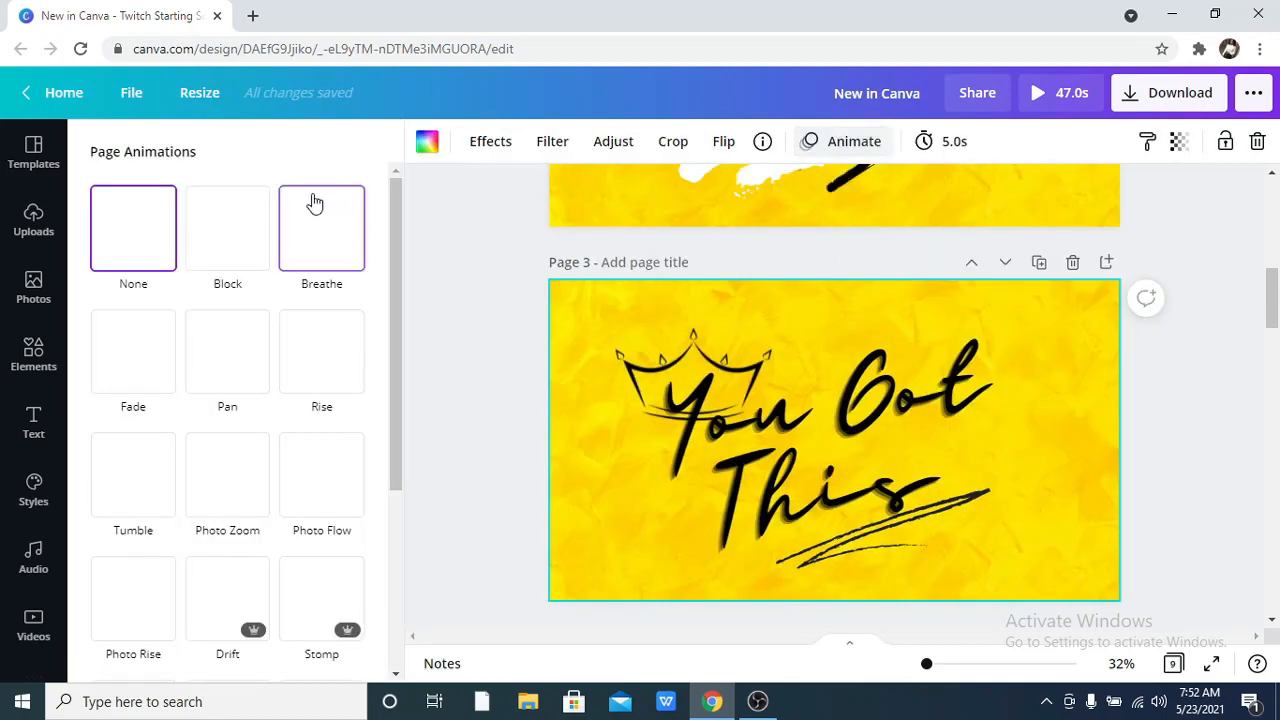
{"action": "left_click", "coordinate": [243, 254]}
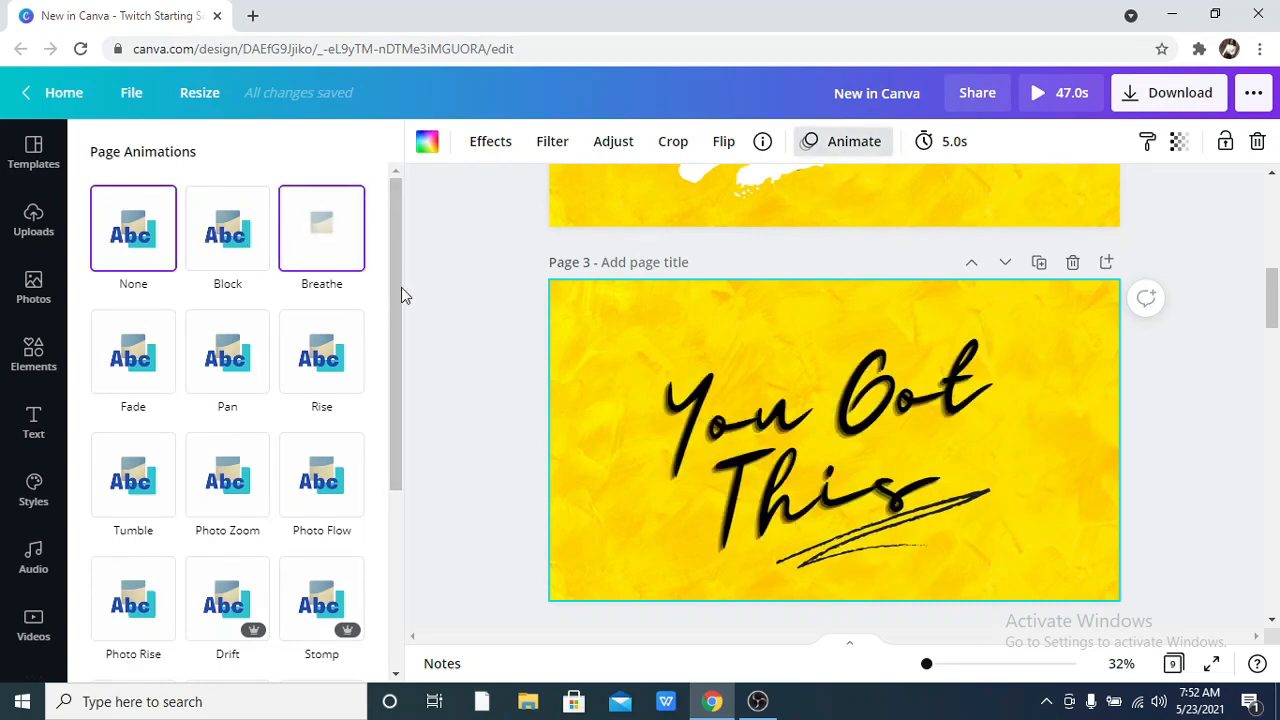
{"action": "key", "text": "Escape"}
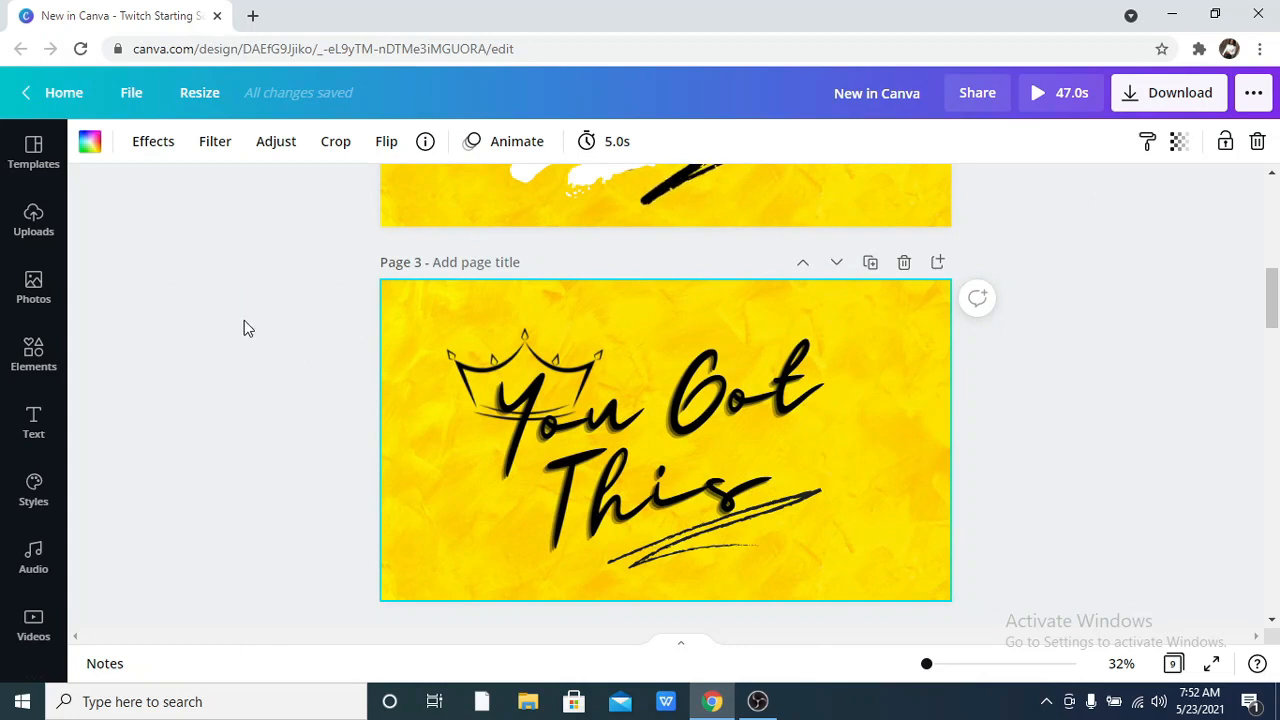
Select the woman's photo on page 5 and show all Photogenic effects for it.
{"action": "scroll", "coordinate": [243, 322], "scroll_direction": "down", "scroll_amount": 1}
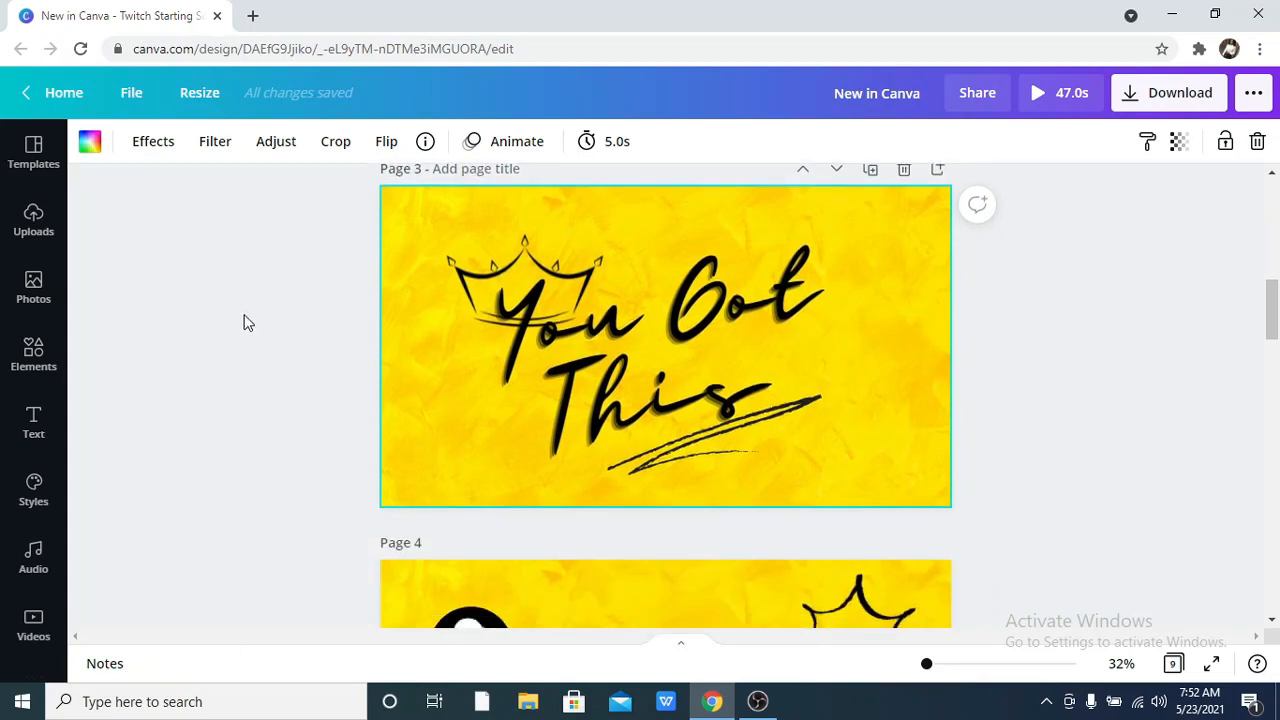
{"action": "scroll", "coordinate": [243, 322], "scroll_direction": "down", "scroll_amount": 3}
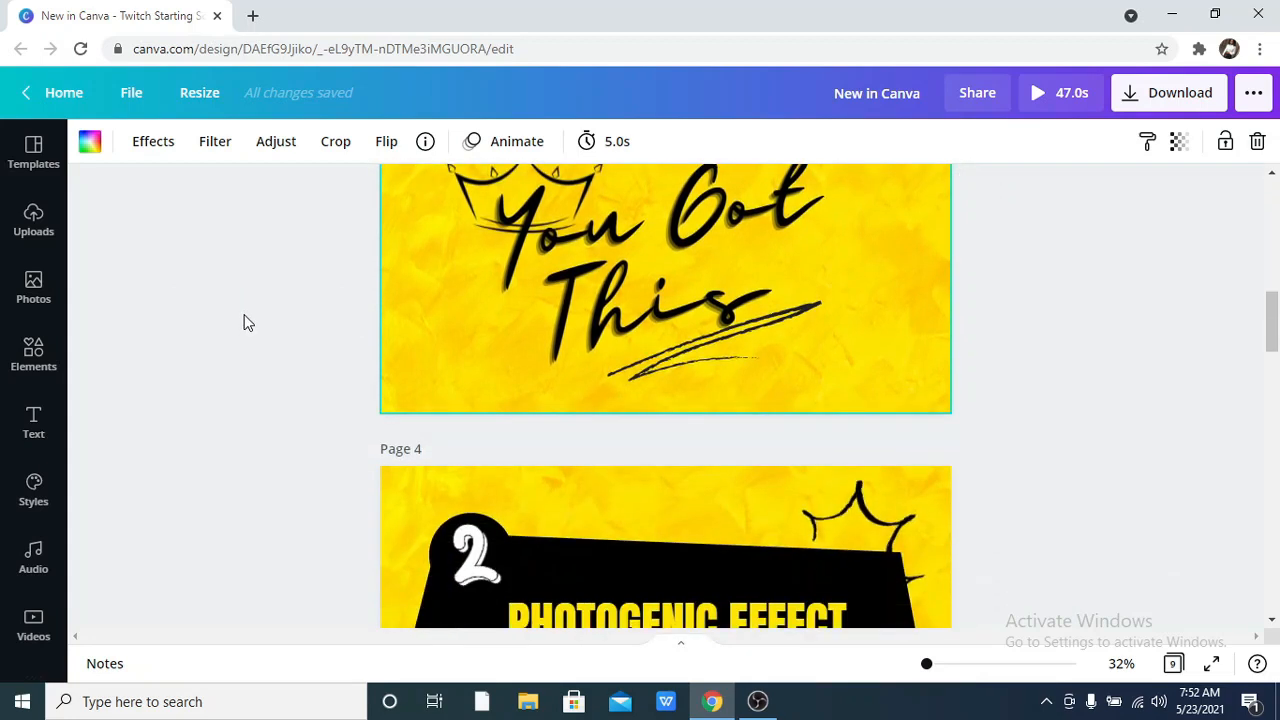
{"action": "scroll", "coordinate": [243, 322], "scroll_direction": "down", "scroll_amount": 1}
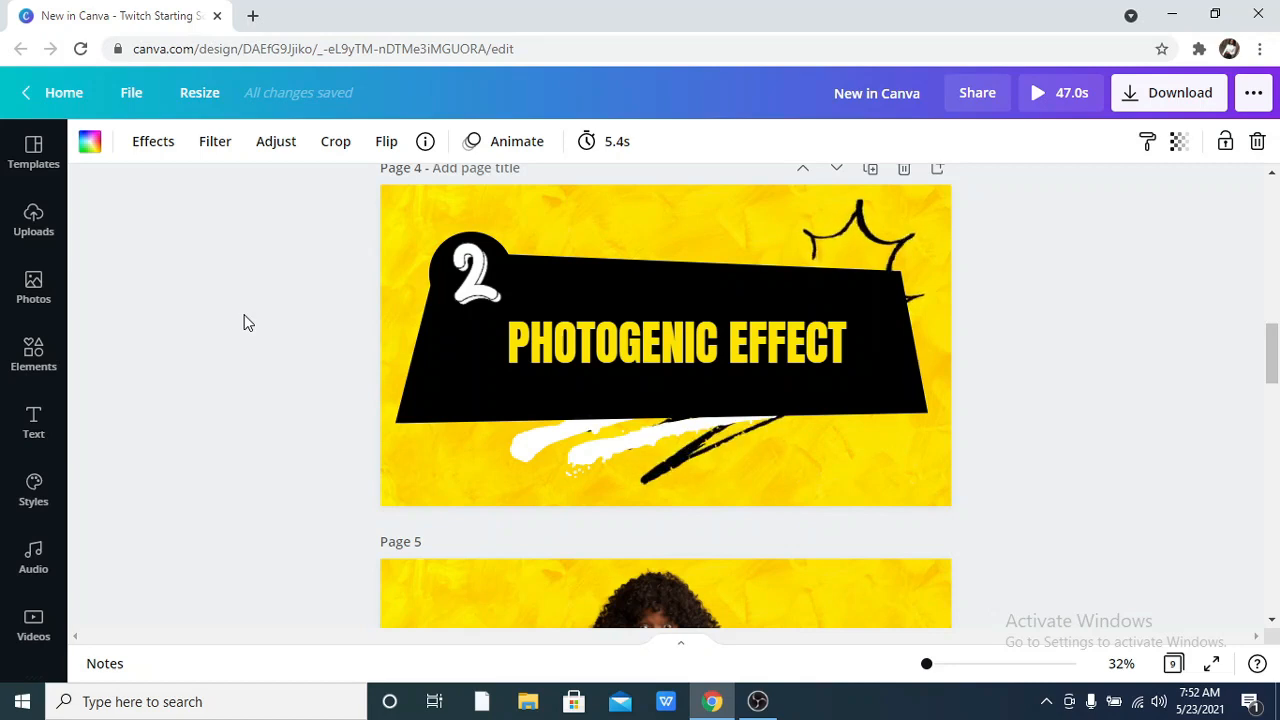
{"action": "scroll", "coordinate": [242, 318], "scroll_direction": "down", "scroll_amount": 3}
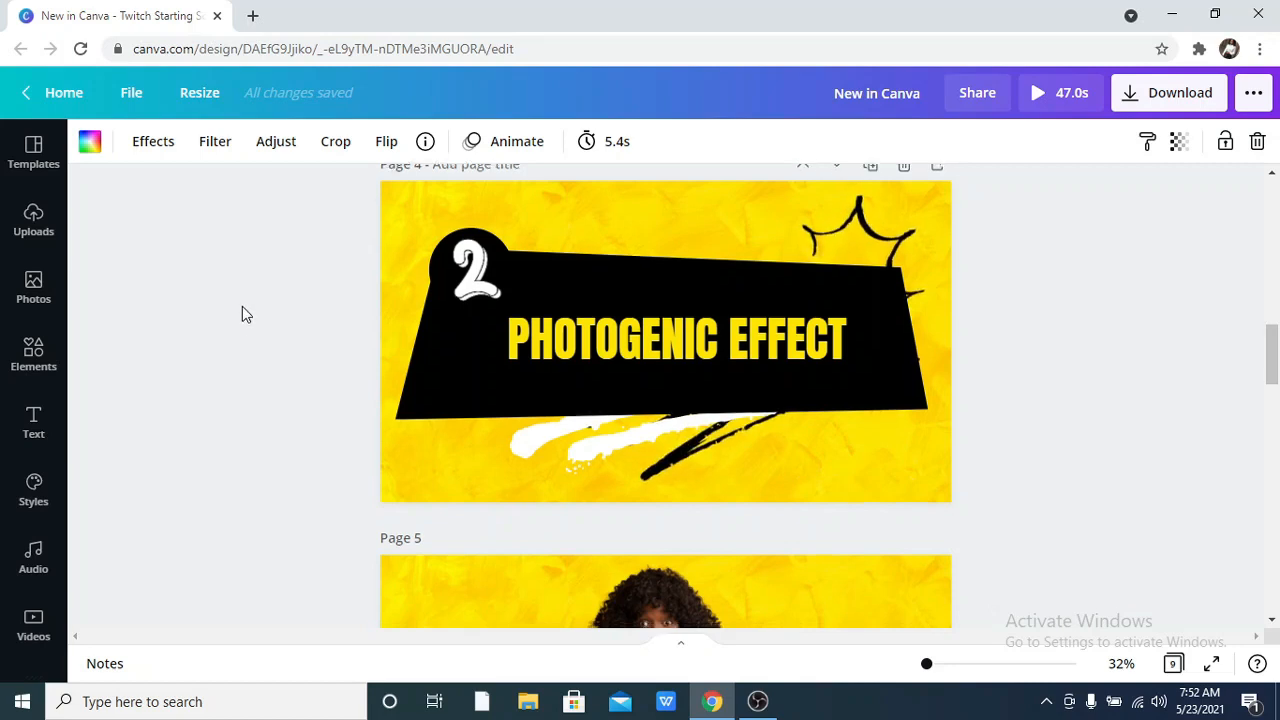
{"action": "left_click", "coordinate": [635, 446]}
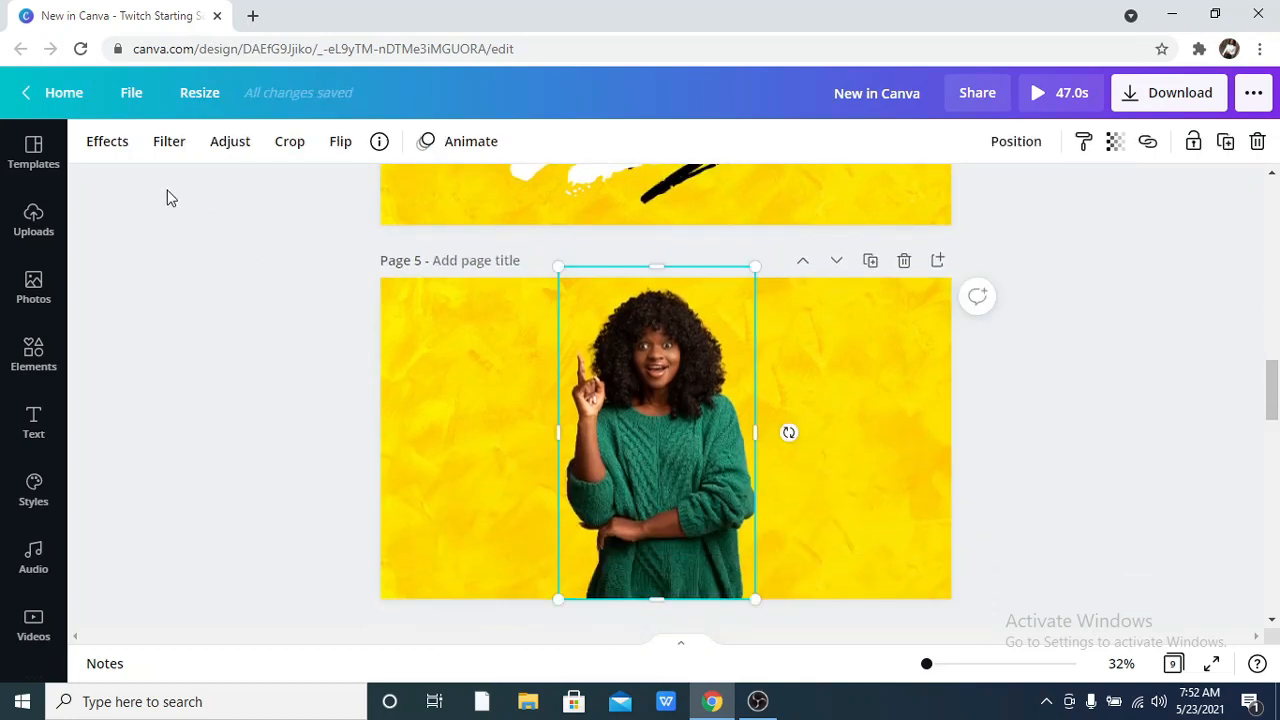
{"action": "left_click", "coordinate": [100, 148]}
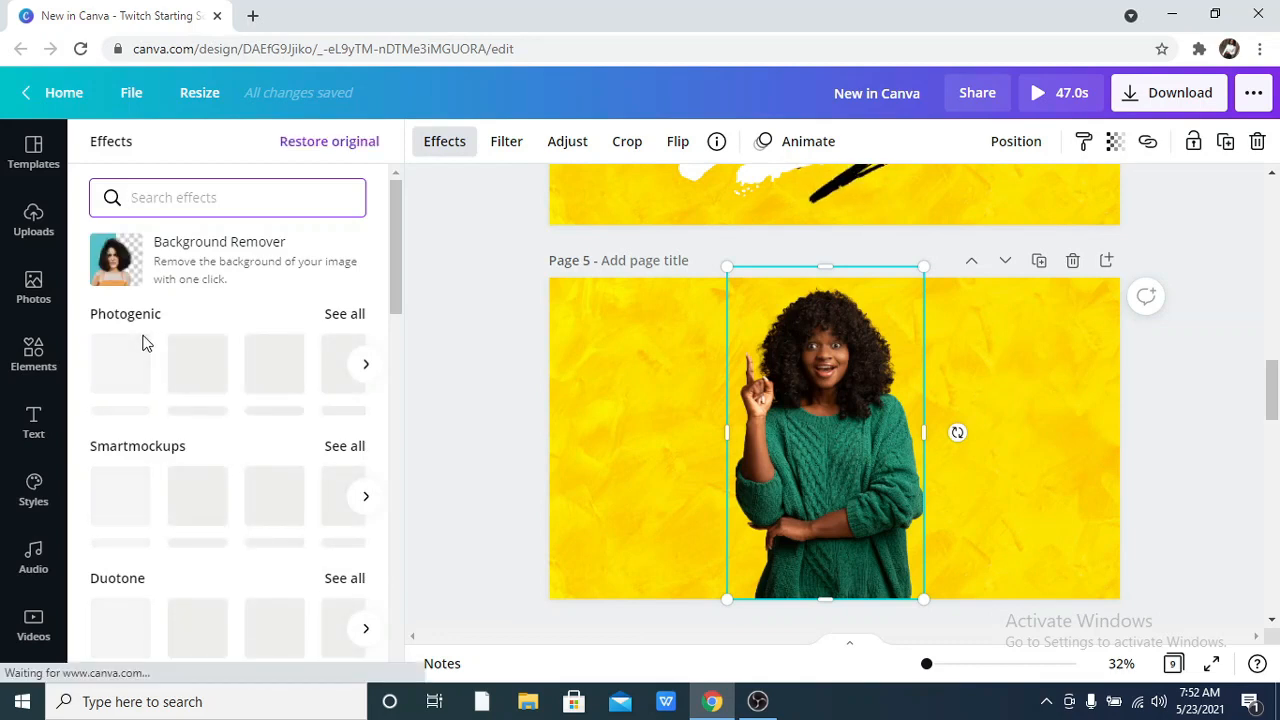
{"action": "left_click", "coordinate": [340, 318]}
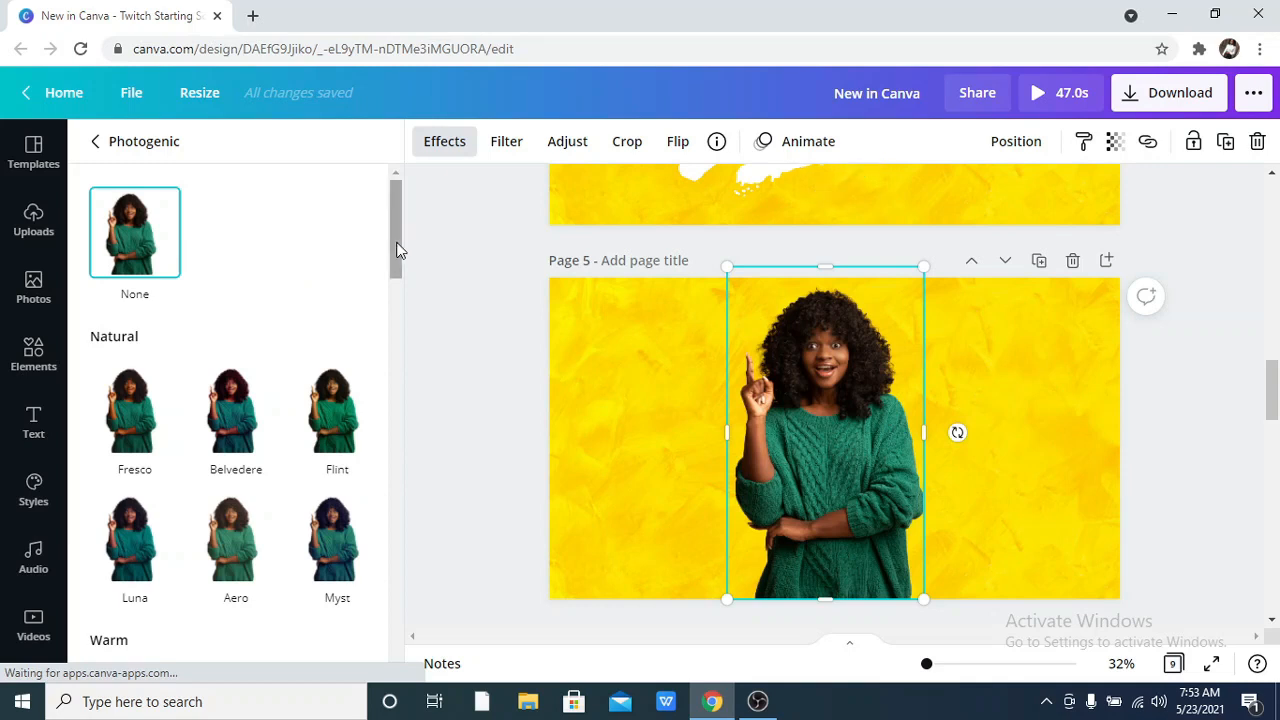
Try the Photogenic effect Fresco on the woman's photo, vary its intensity up to 1, and cancel the effect.
{"action": "scroll", "coordinate": [397, 263], "scroll_direction": "down", "scroll_amount": 2}
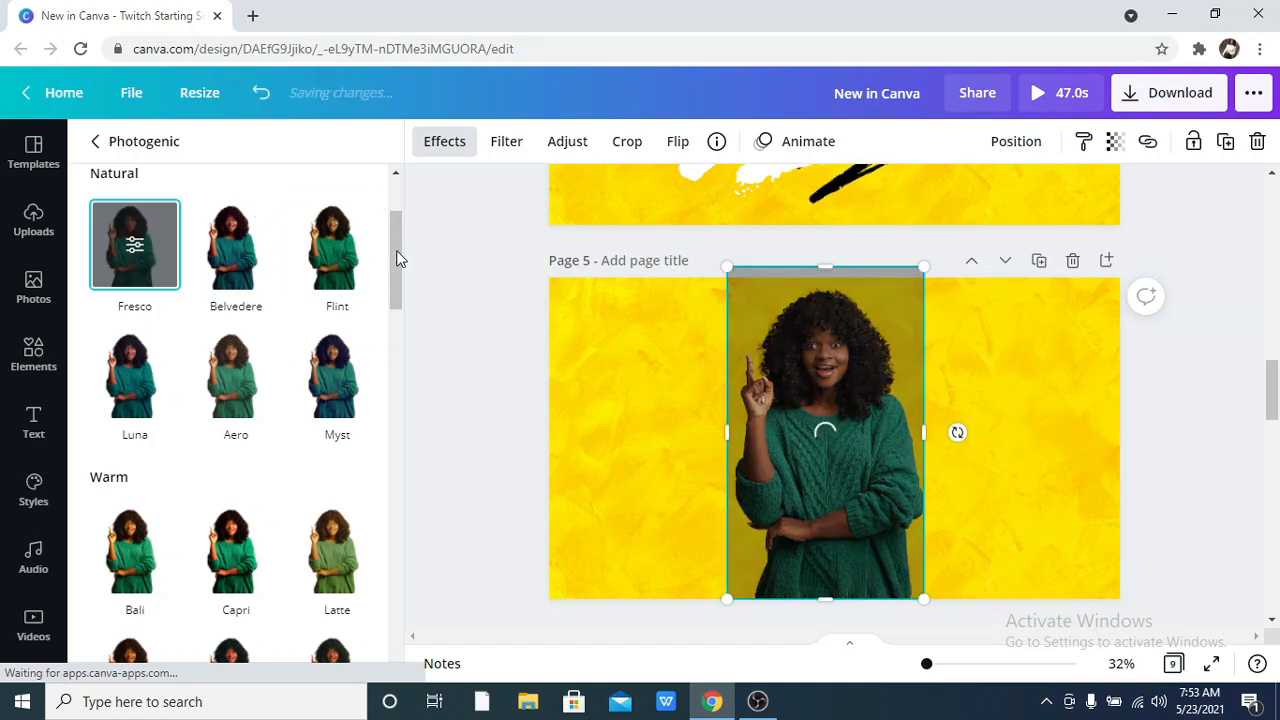
{"action": "mouse_move", "coordinate": [396, 258]}
{"action": "left_mouse_down"}
{"action": "mouse_move", "coordinate": [400, 365]}
{"action": "mouse_move", "coordinate": [380, 511]}
{"action": "mouse_move", "coordinate": [398, 628]}
{"action": "mouse_move", "coordinate": [420, 506]}
{"action": "mouse_move", "coordinate": [392, 239]}
{"action": "left_mouse_up"}
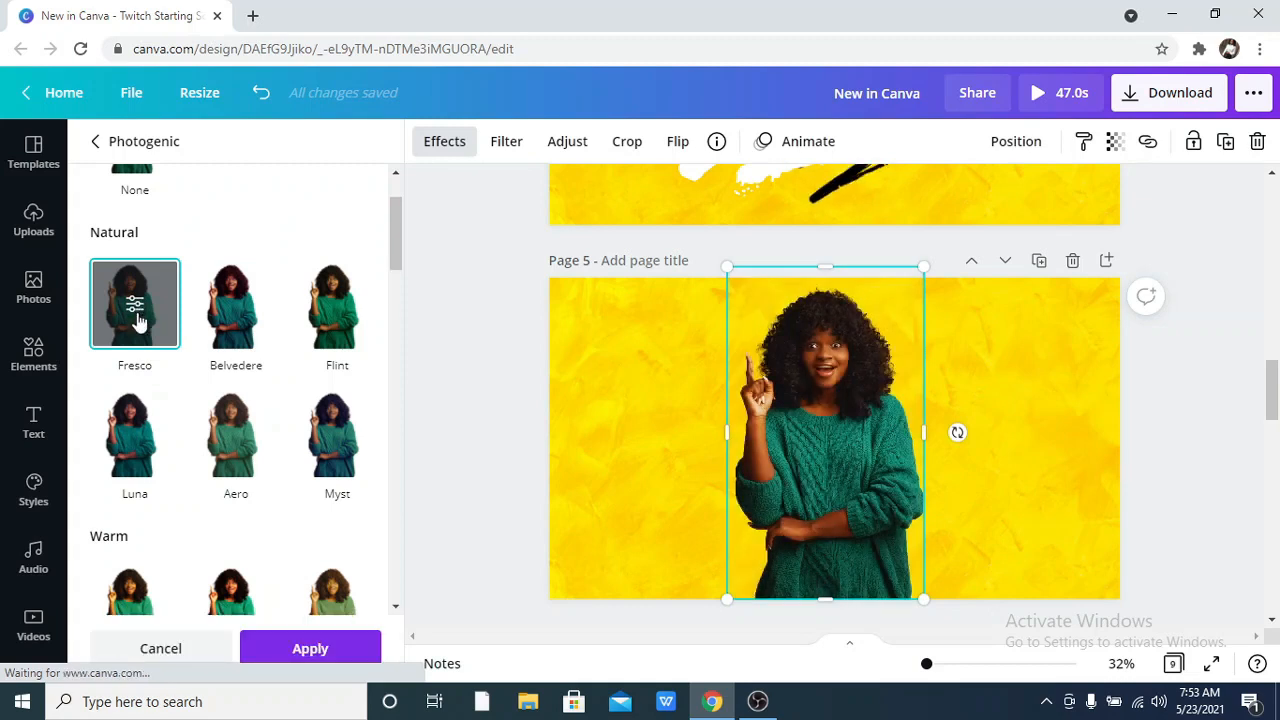
{"action": "left_click", "coordinate": [138, 312]}
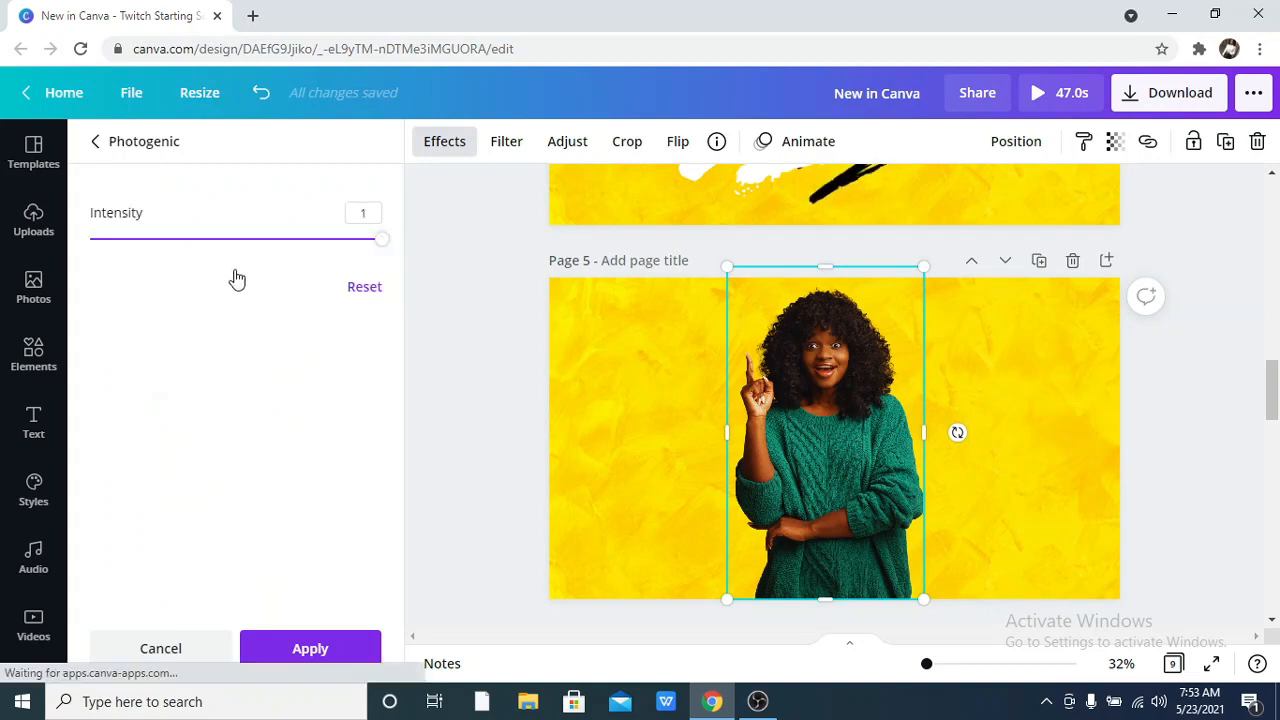
{"action": "left_click_drag", "start_coordinate": [222, 239], "coordinate": [190, 290]}
{"action": "left_click_drag", "start_coordinate": [298, 283], "coordinate": [400, 275]}
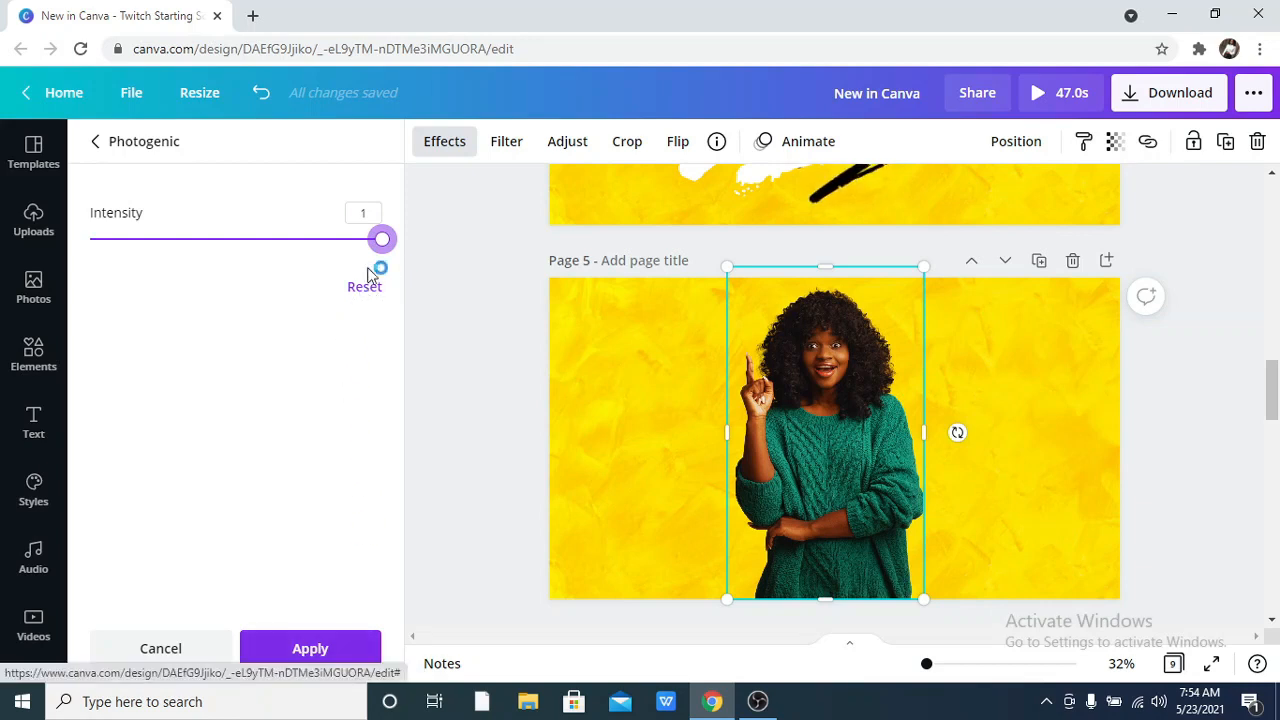
{"action": "left_click", "coordinate": [200, 638]}
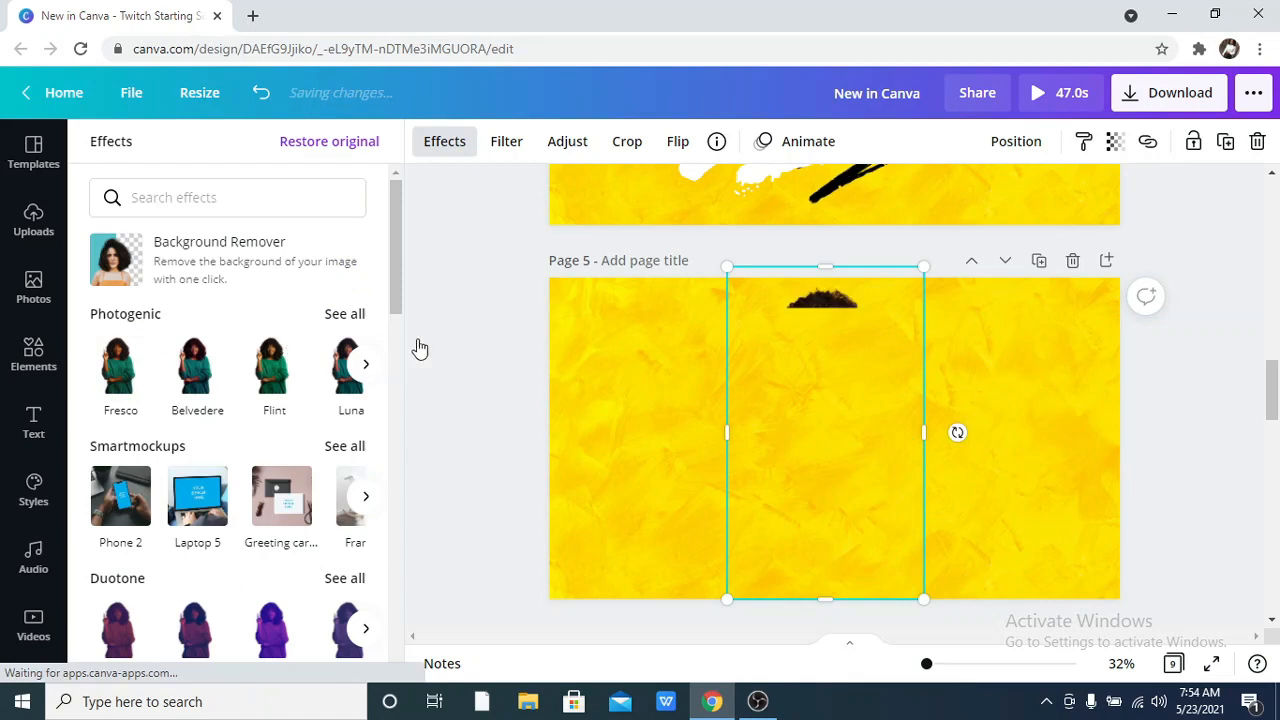
Show all Photogenic effects and choose the Color Pop effect Poster for the woman's photo on page 5.
{"action": "left_click", "coordinate": [336, 320]}
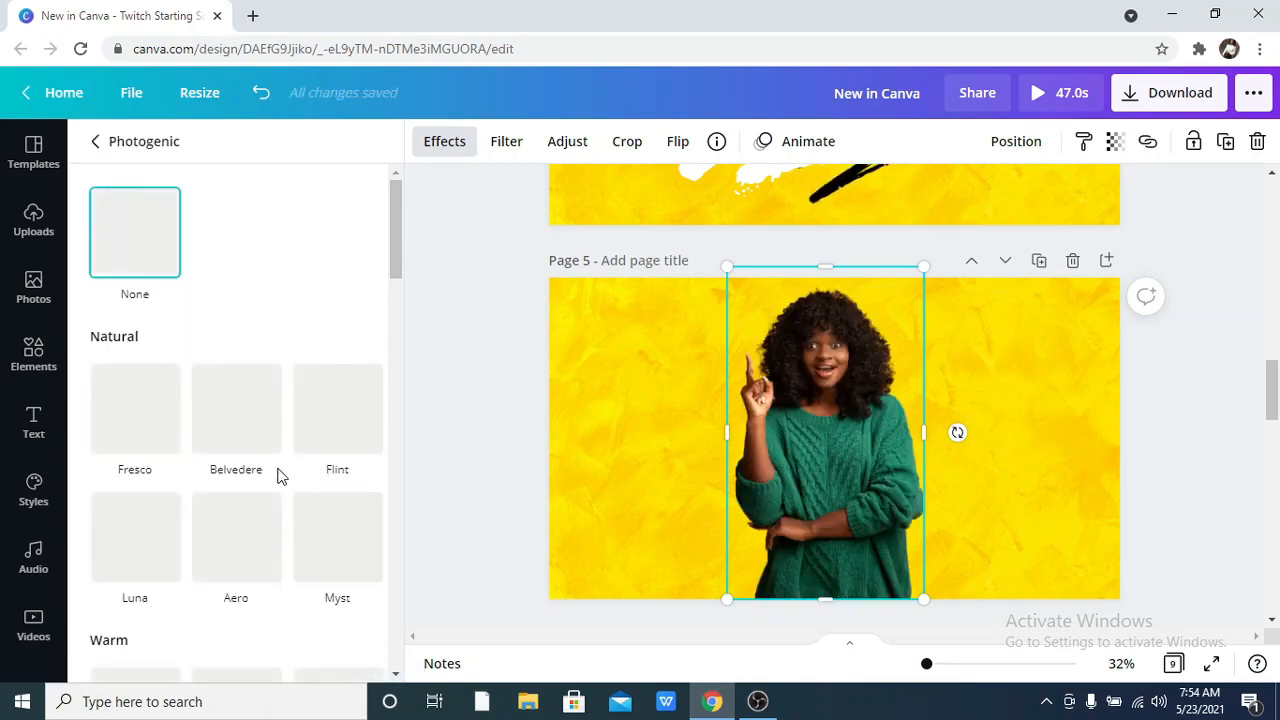
{"action": "scroll", "coordinate": [277, 477], "scroll_direction": "down", "scroll_amount": 4}
{"action": "scroll", "coordinate": [277, 477], "scroll_direction": "down", "scroll_amount": 2}
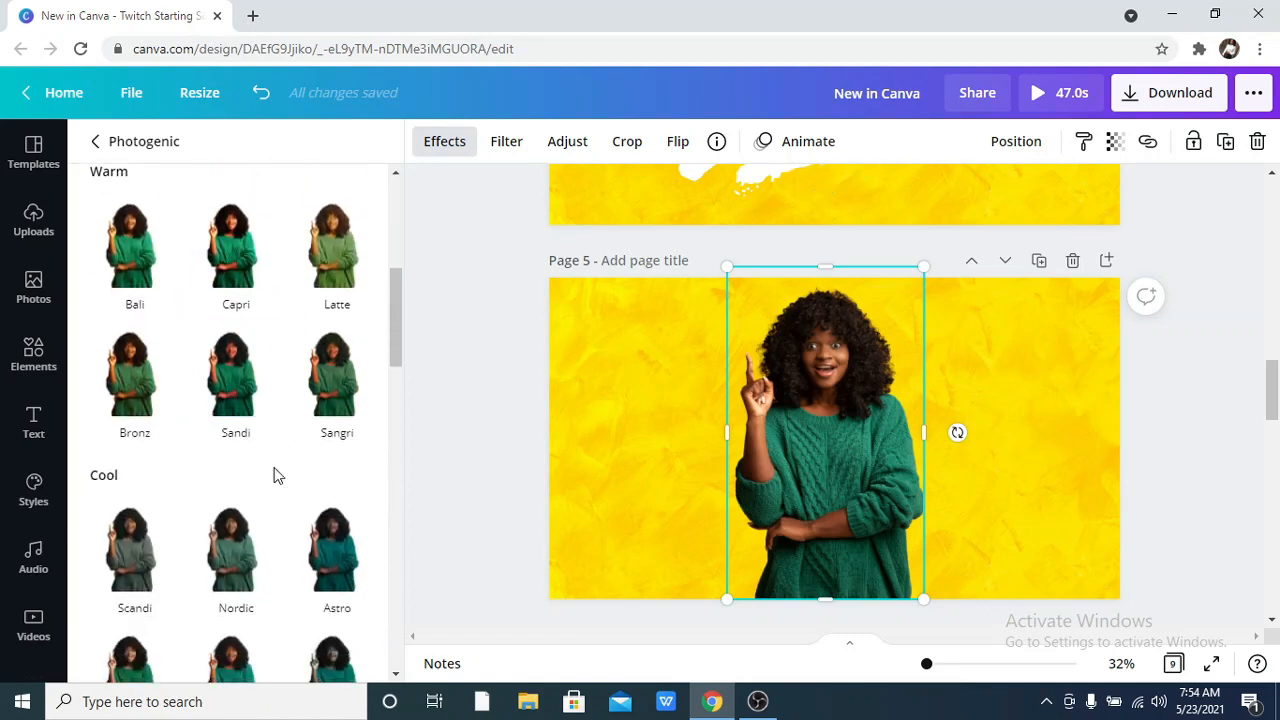
{"action": "scroll", "coordinate": [272, 479], "scroll_direction": "down", "scroll_amount": 9}
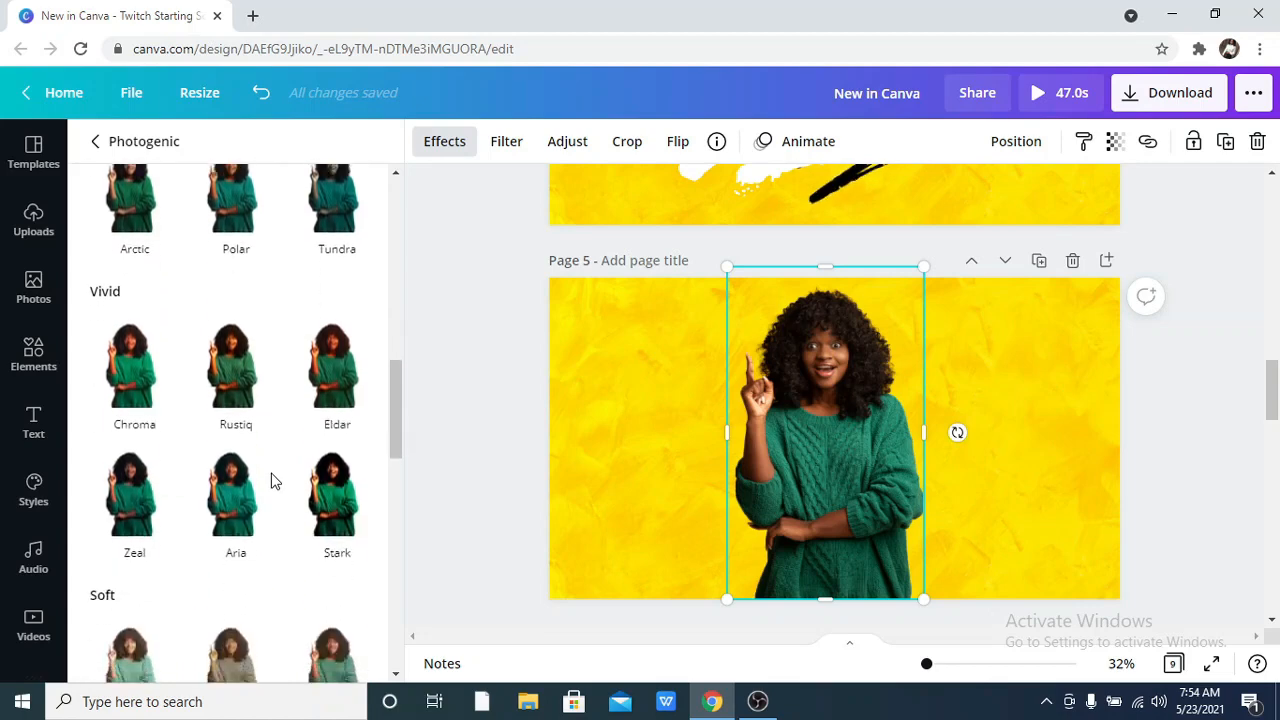
{"action": "scroll", "coordinate": [272, 481], "scroll_direction": "down", "scroll_amount": 7}
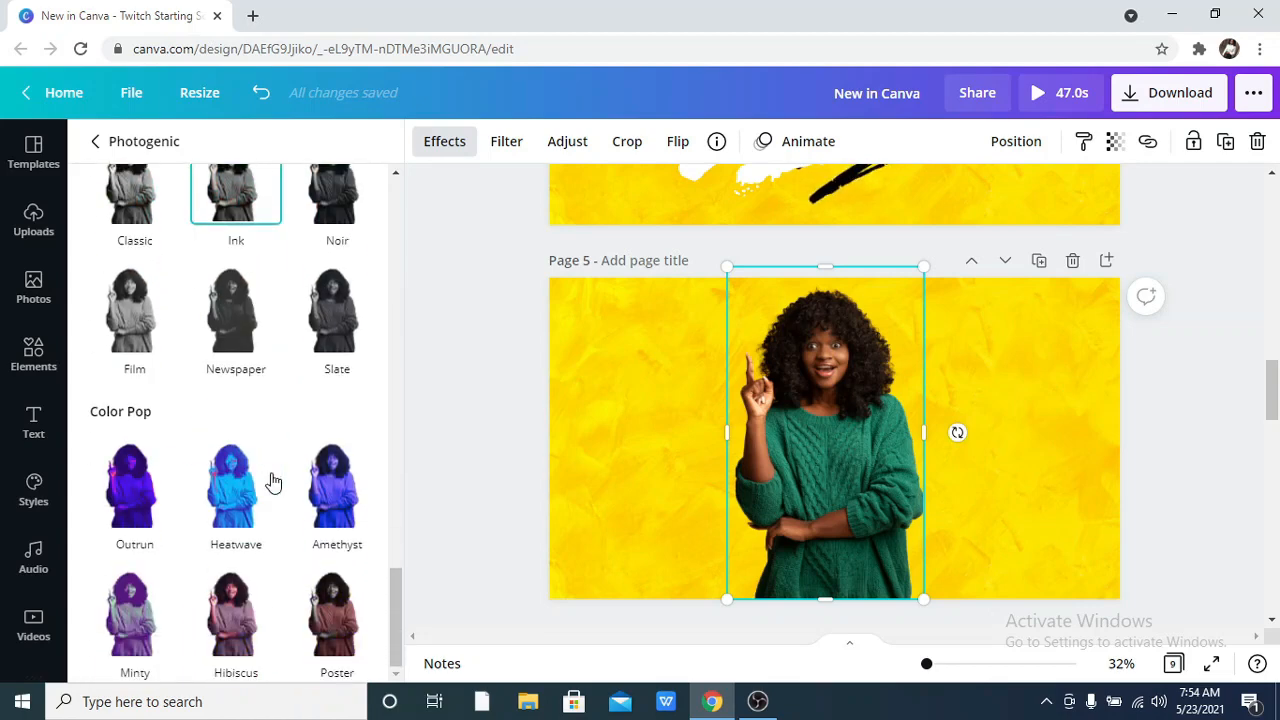
{"action": "left_click", "coordinate": [342, 610]}
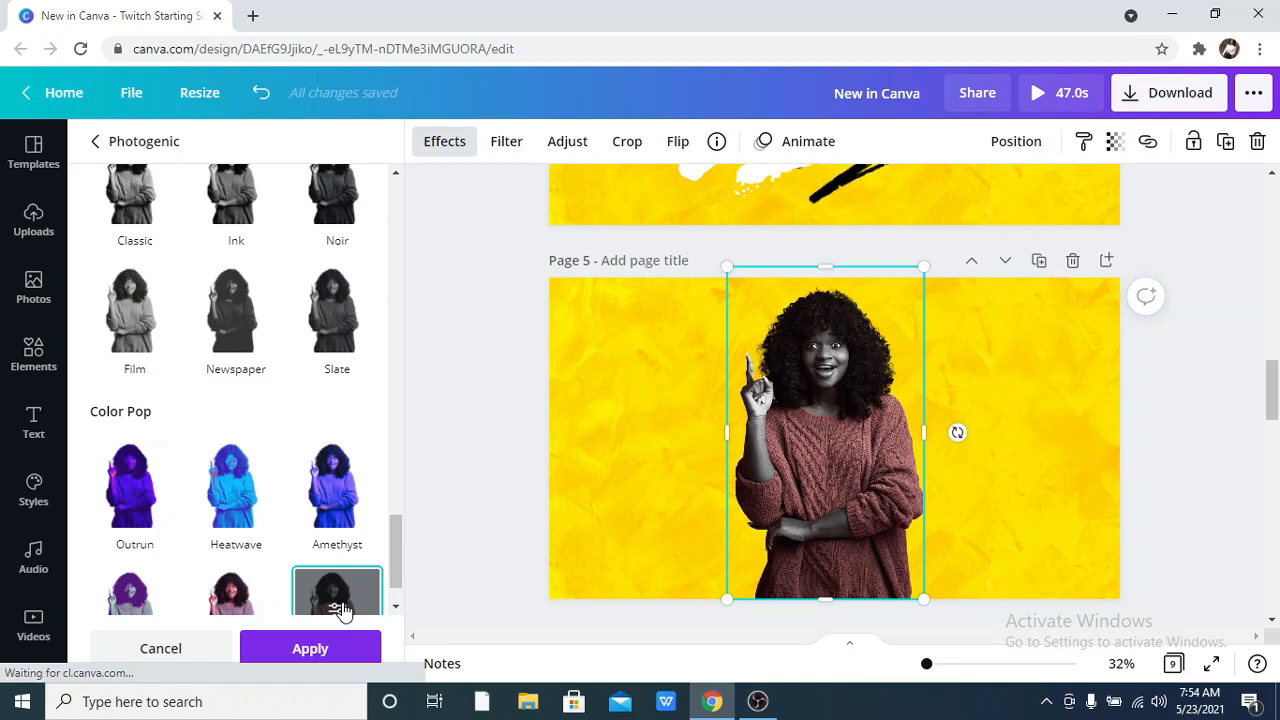
{"action": "scroll", "coordinate": [318, 612], "scroll_direction": "down", "scroll_amount": 1}
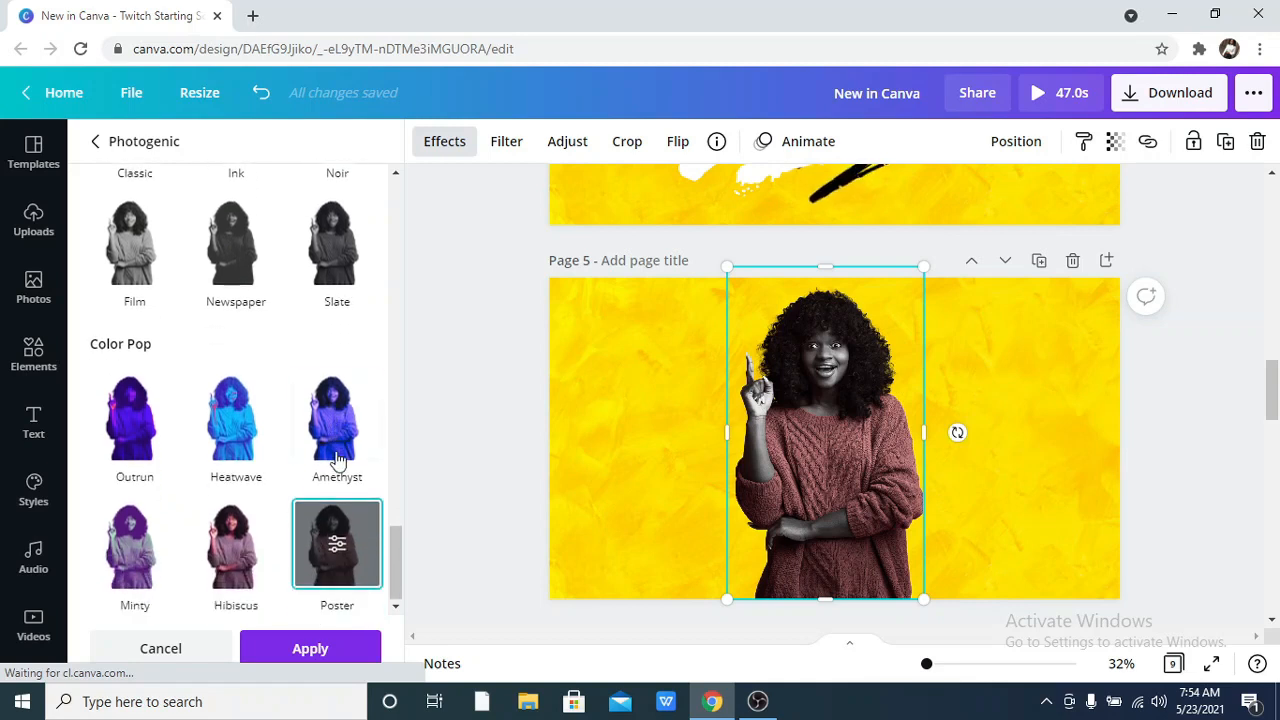
Set the Poster effect's intensity to 0.58, apply it to the woman's photo and deselect the photo.
{"action": "left_click", "coordinate": [338, 550]}
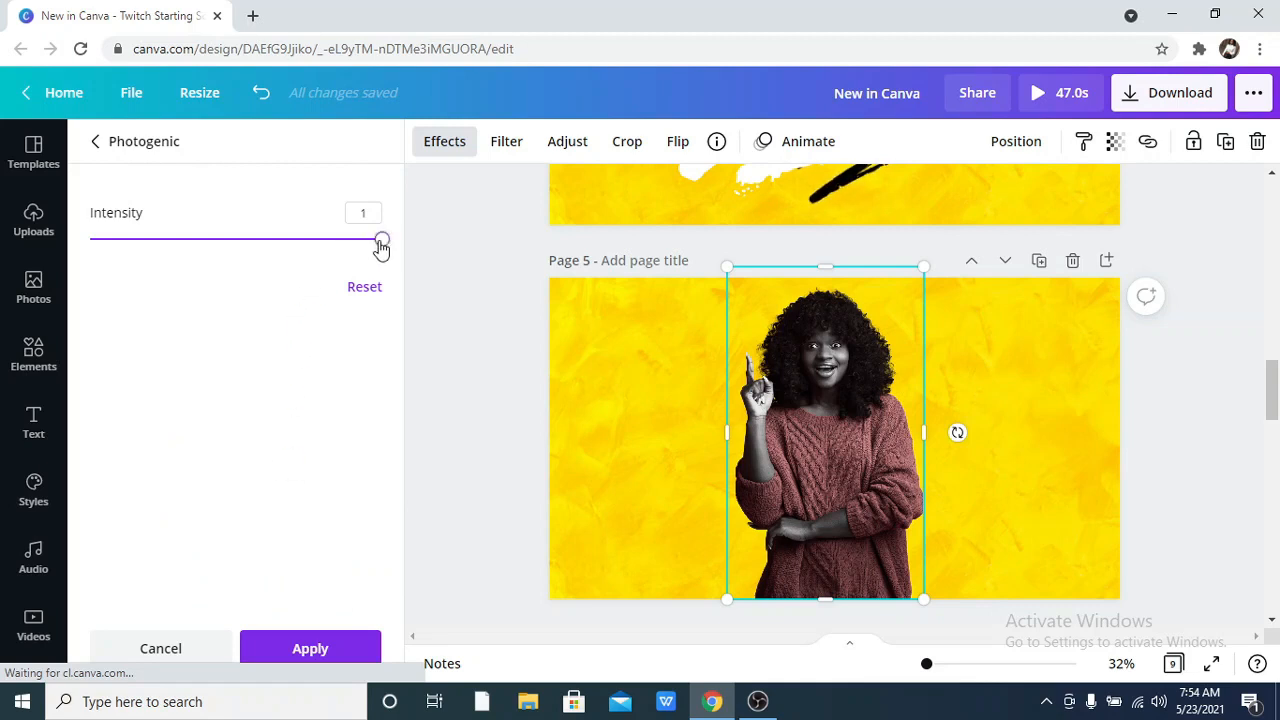
{"action": "left_click_drag", "start_coordinate": [381, 248], "coordinate": [261, 275]}
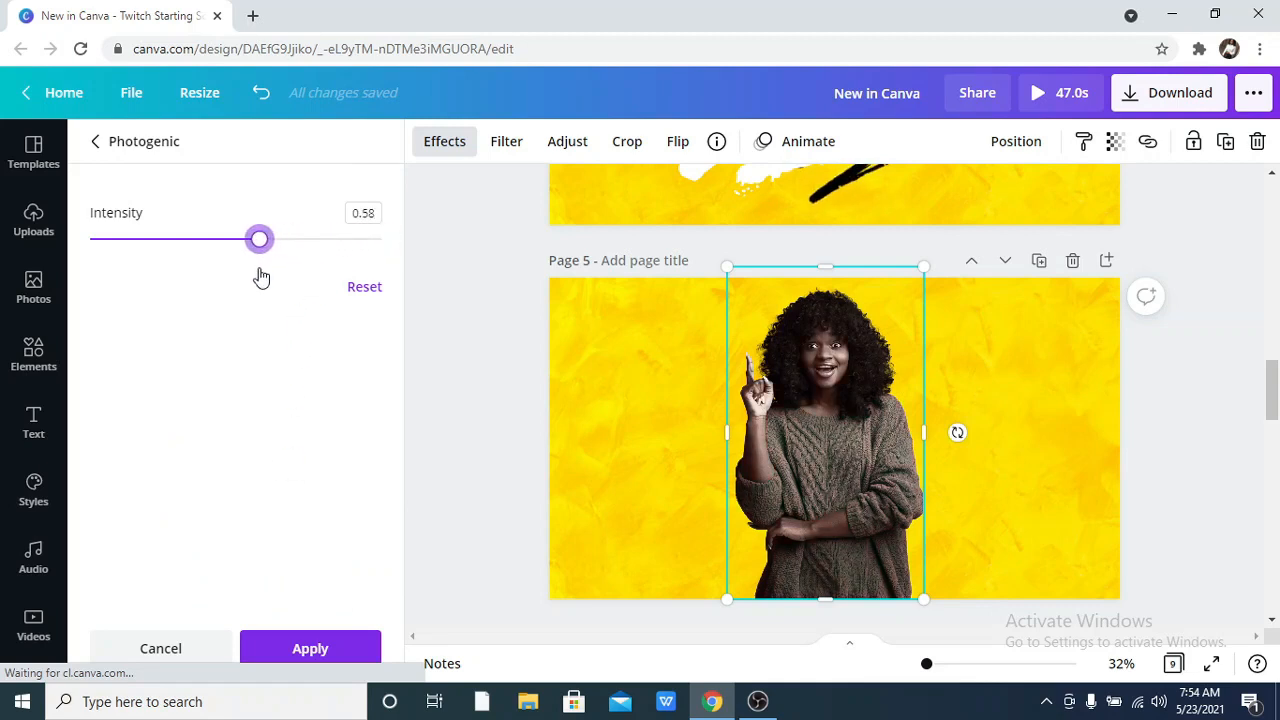
{"action": "left_click", "coordinate": [290, 650]}
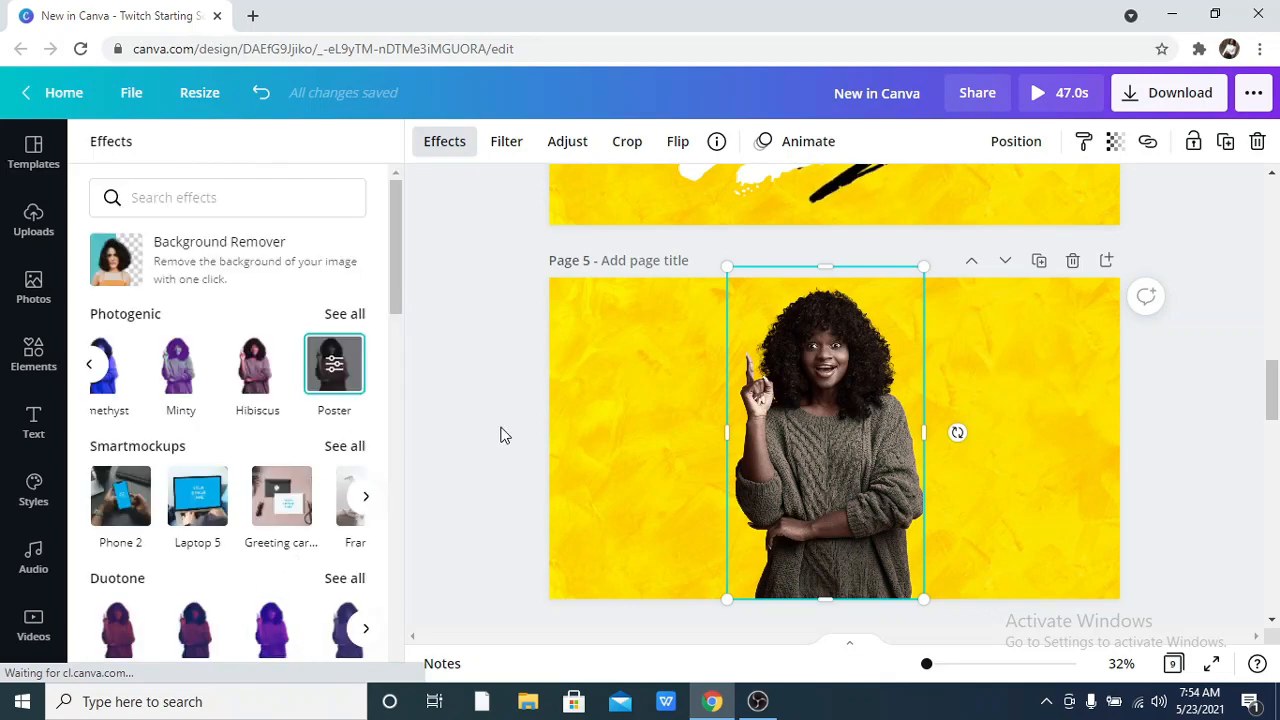
{"action": "left_click", "coordinate": [590, 455]}
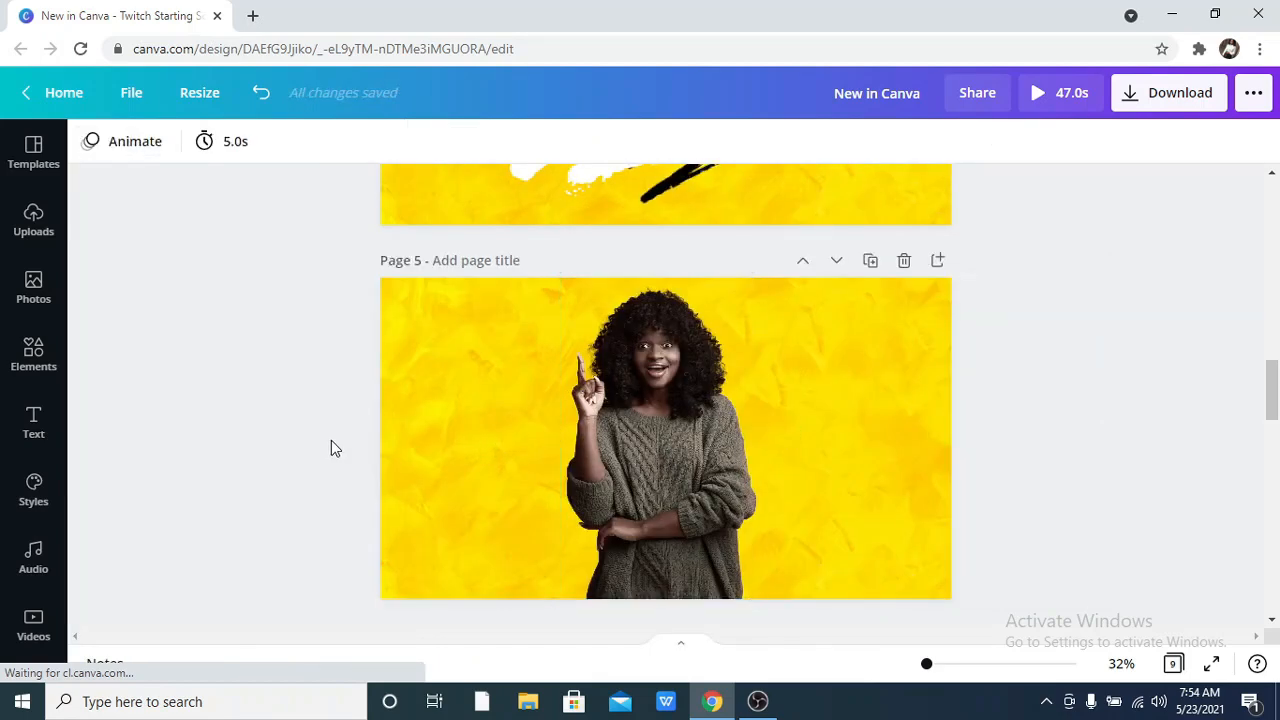
Go past the Code Art Effect title page and select the lips image on page 7.
{"action": "scroll", "coordinate": [331, 447], "scroll_direction": "down", "scroll_amount": 3}
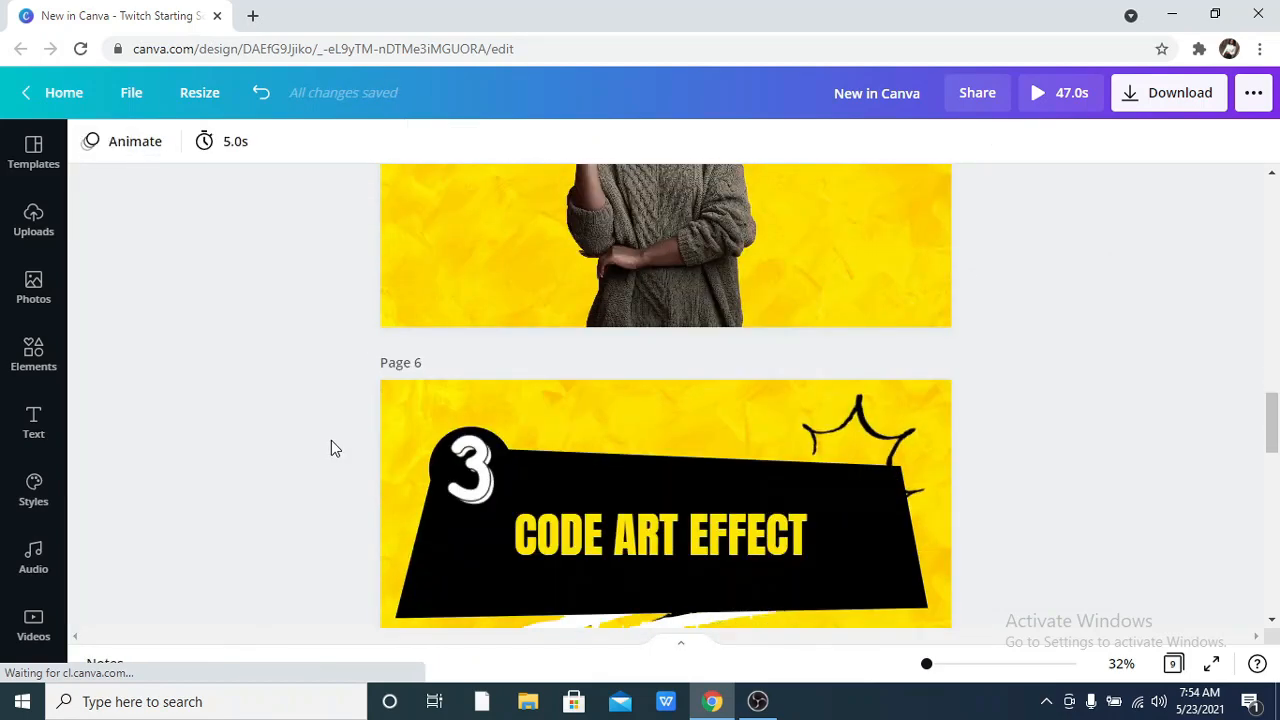
{"action": "scroll", "coordinate": [335, 448], "scroll_direction": "down", "scroll_amount": 1}
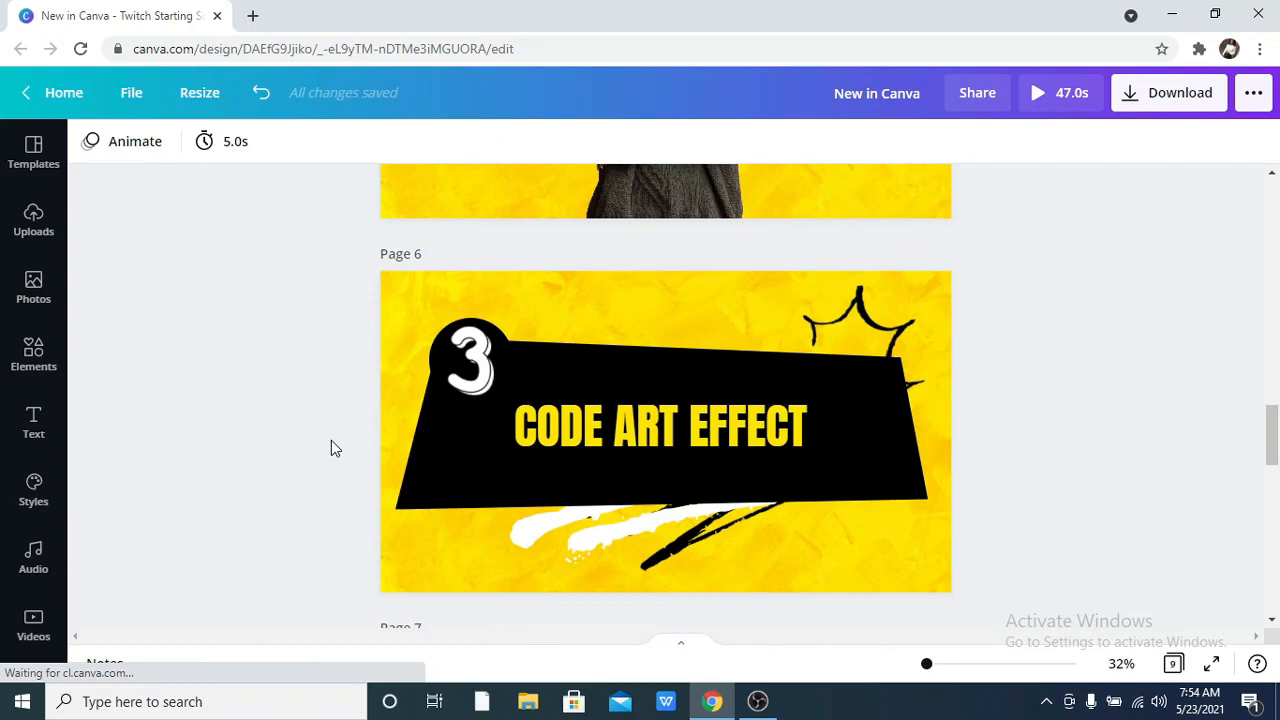
{"action": "scroll", "coordinate": [335, 448], "scroll_direction": "down", "scroll_amount": 2}
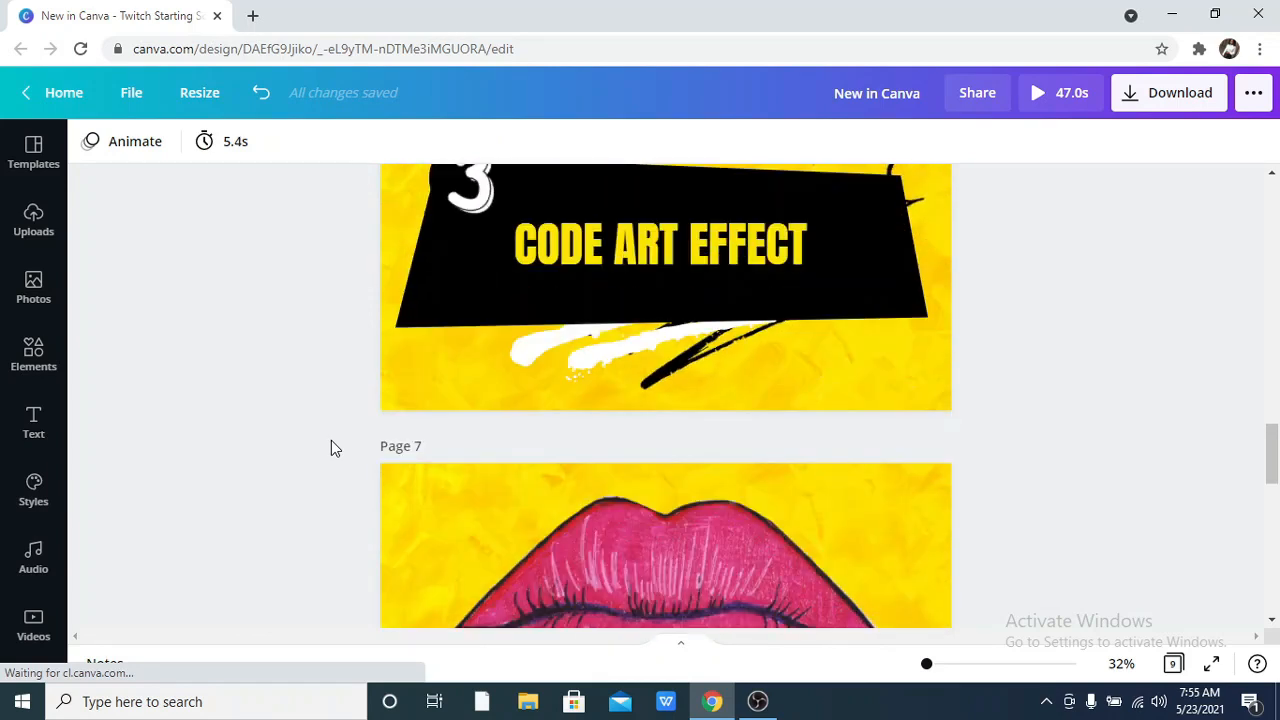
{"action": "scroll", "coordinate": [331, 446], "scroll_direction": "up", "scroll_amount": 2}
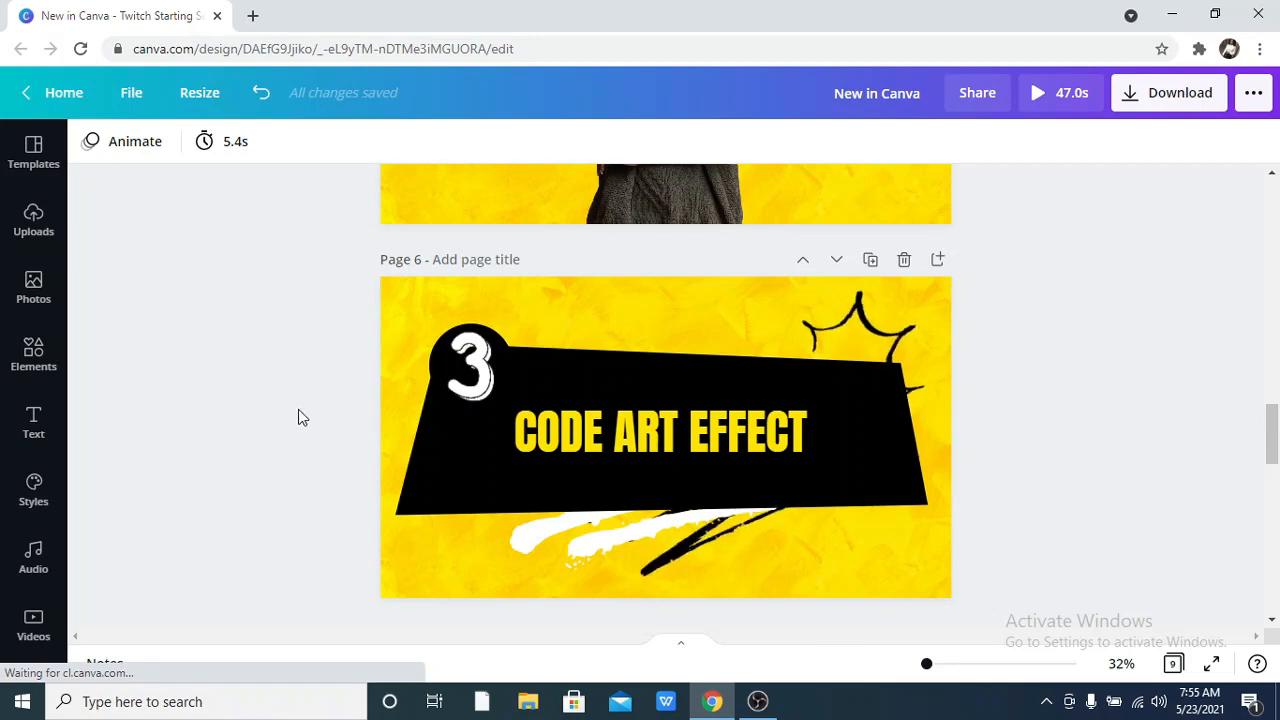
{"action": "scroll", "coordinate": [413, 395], "scroll_direction": "down", "scroll_amount": 5}
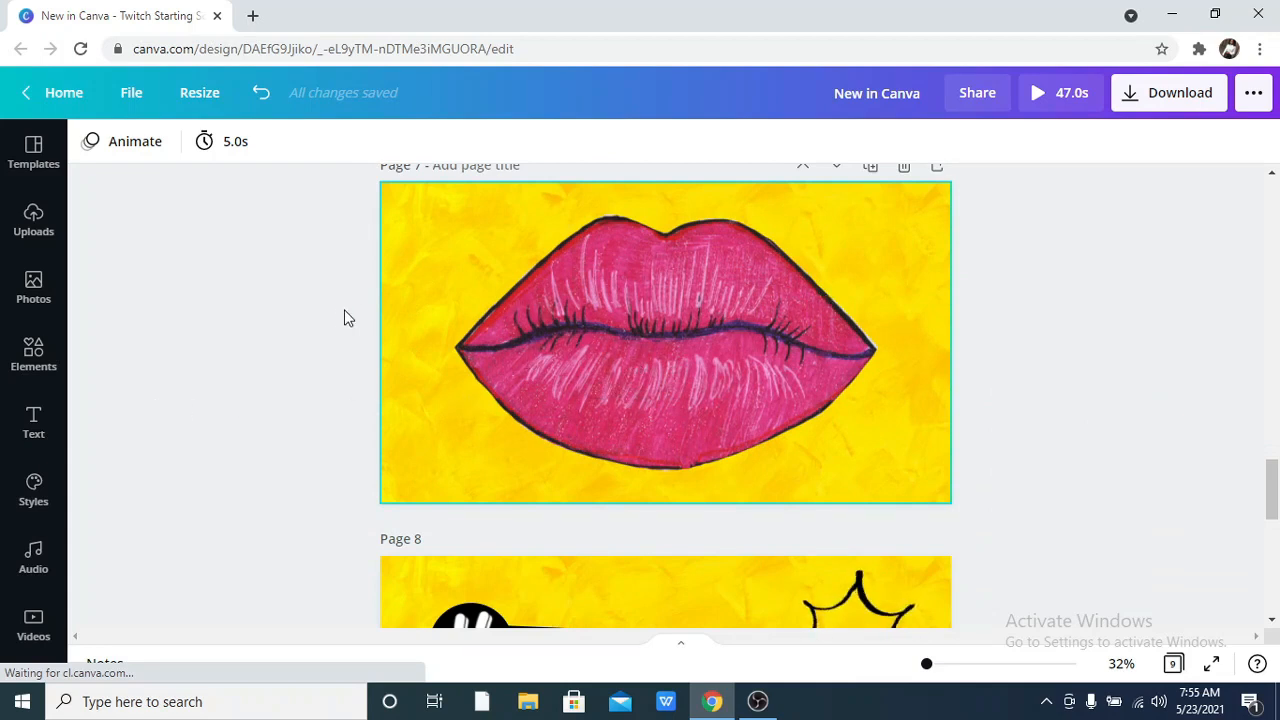
{"action": "key", "text": "ctrl+z"}
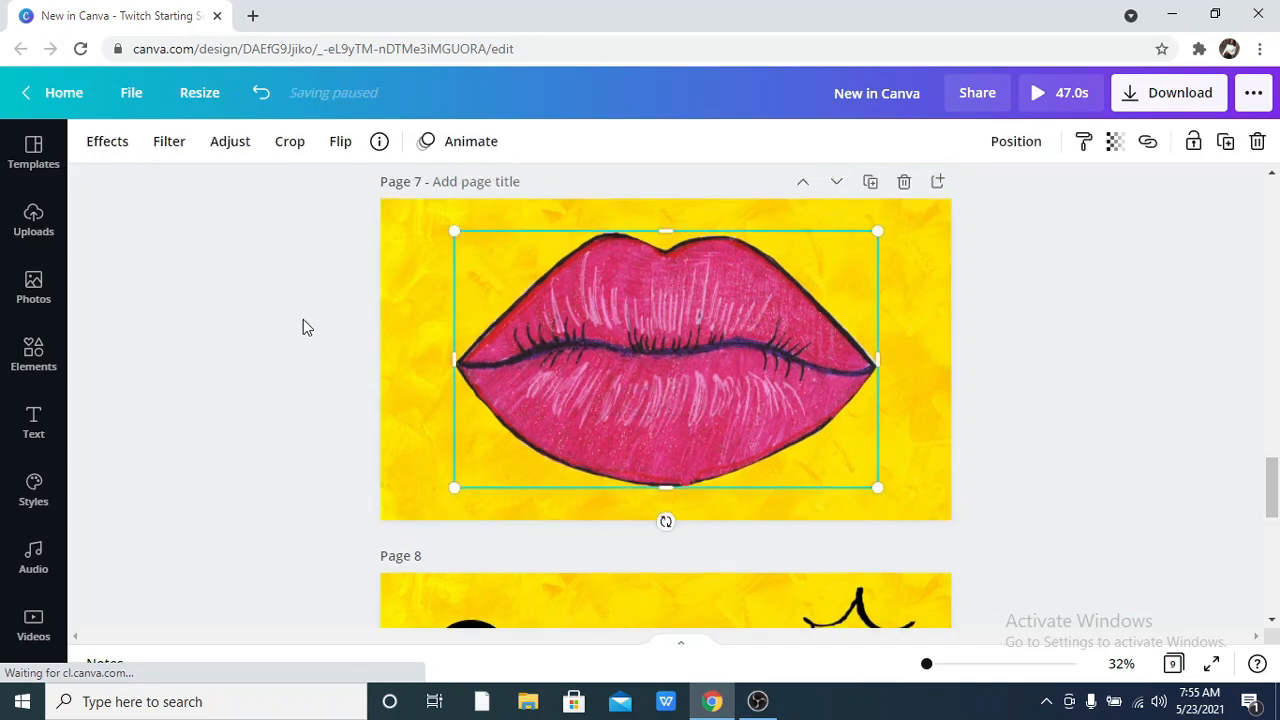
{"action": "key", "text": "ctrl+z"}
{"action": "scroll", "coordinate": [601, 481], "scroll_direction": "down", "scroll_amount": 1}
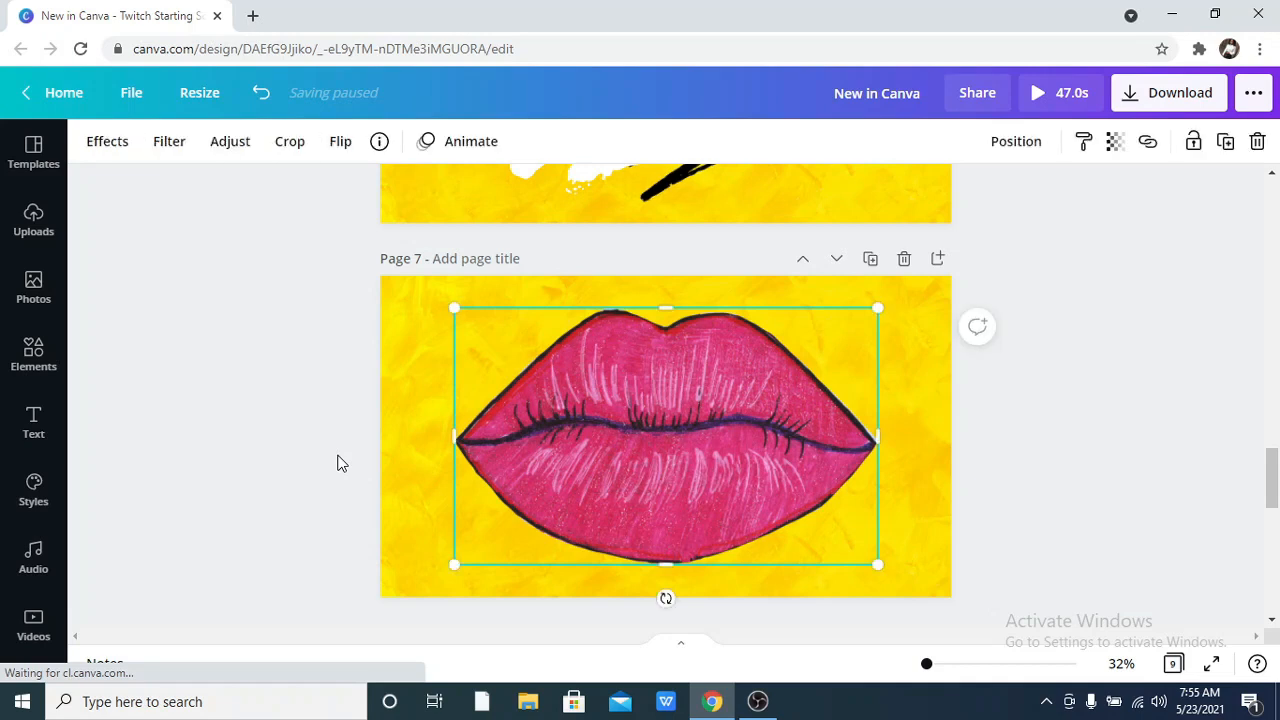
Show all Code Art effects for the selected lips image.
{"action": "left_click", "coordinate": [101, 154]}
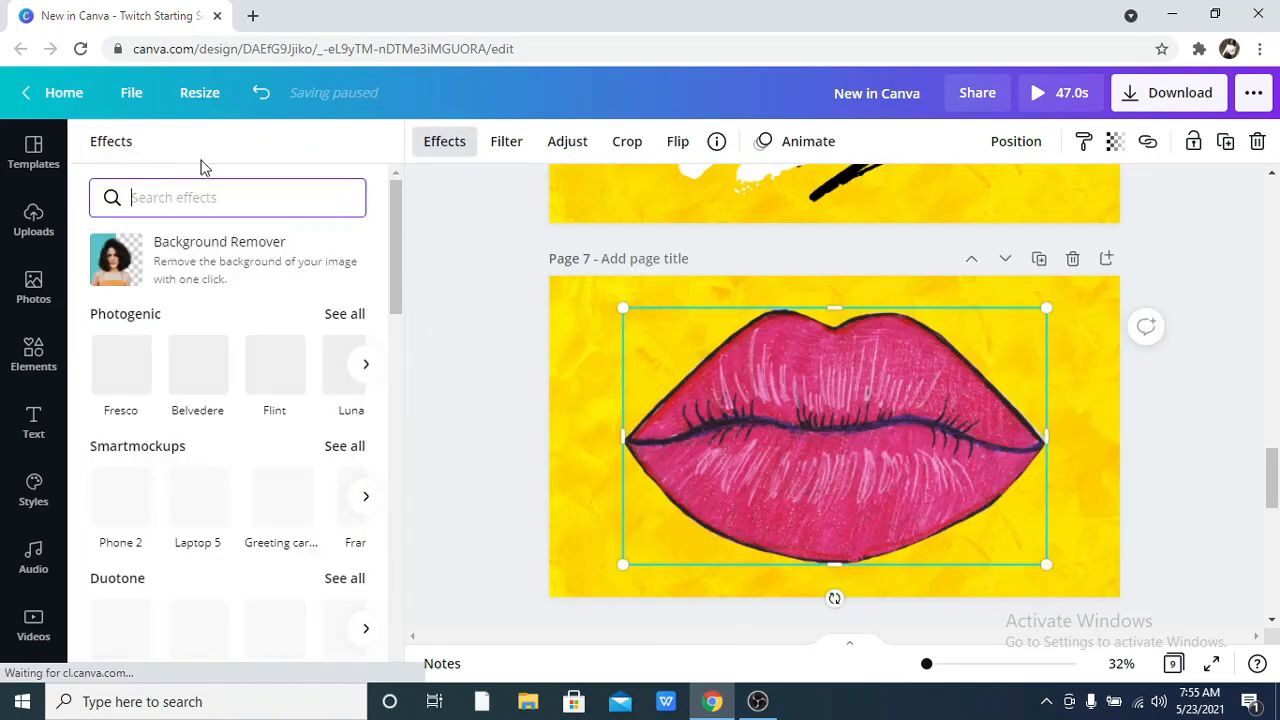
{"action": "left_click", "coordinate": [211, 362]}
{"action": "scroll", "coordinate": [317, 330], "scroll_direction": "down", "scroll_amount": 5}
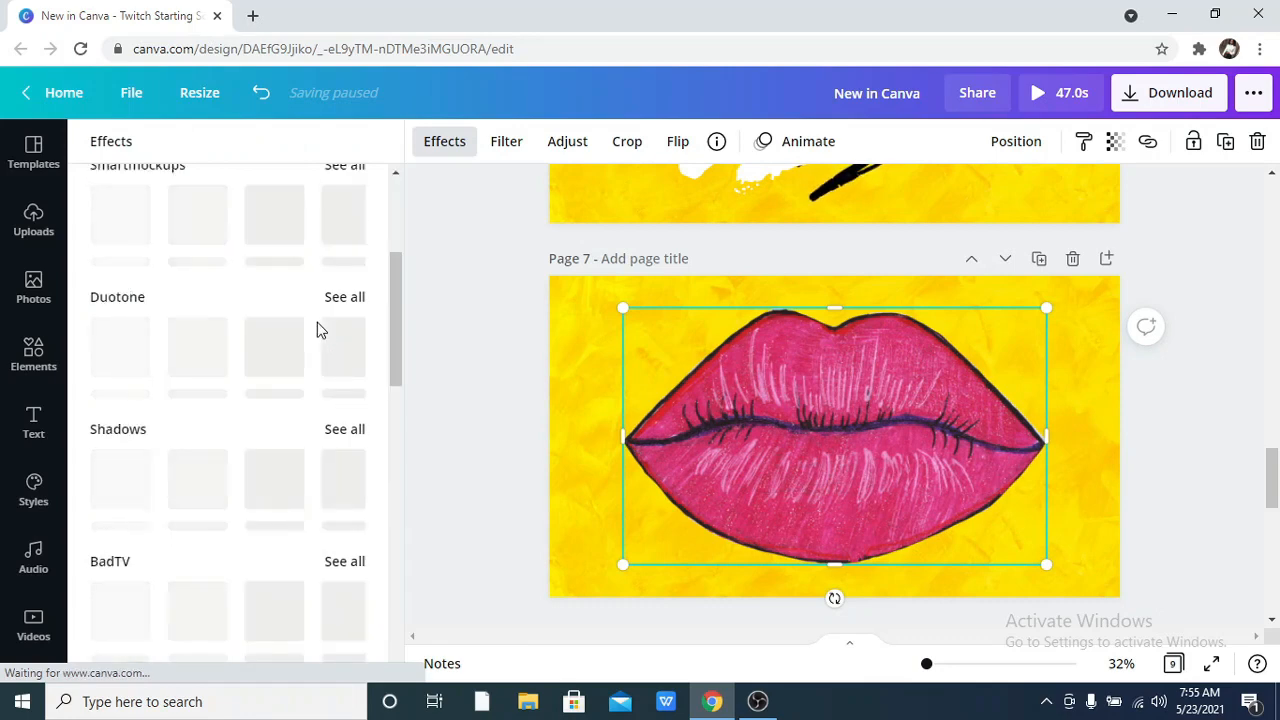
{"action": "scroll", "coordinate": [317, 333], "scroll_direction": "down", "scroll_amount": 8}
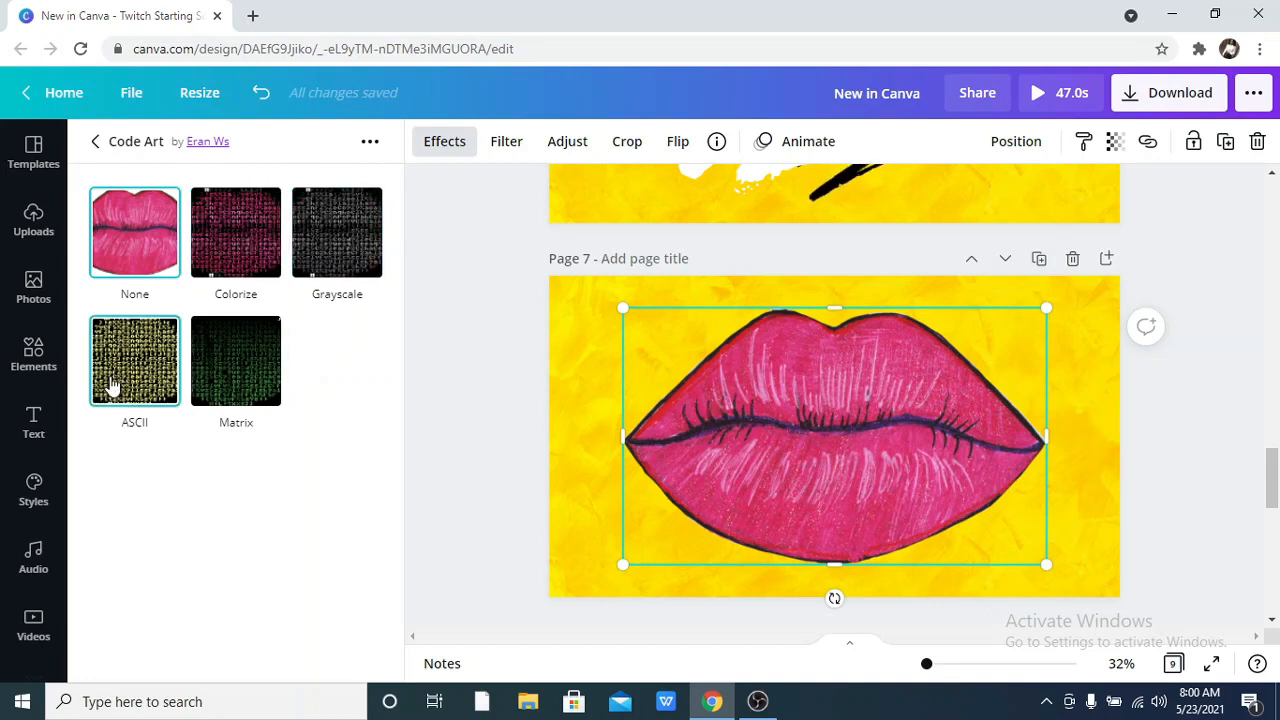
Try the Code Art effect Colorize on the lips image with Columns 164, Presence 129 and Transparency 100.
{"action": "left_click", "coordinate": [205, 233]}
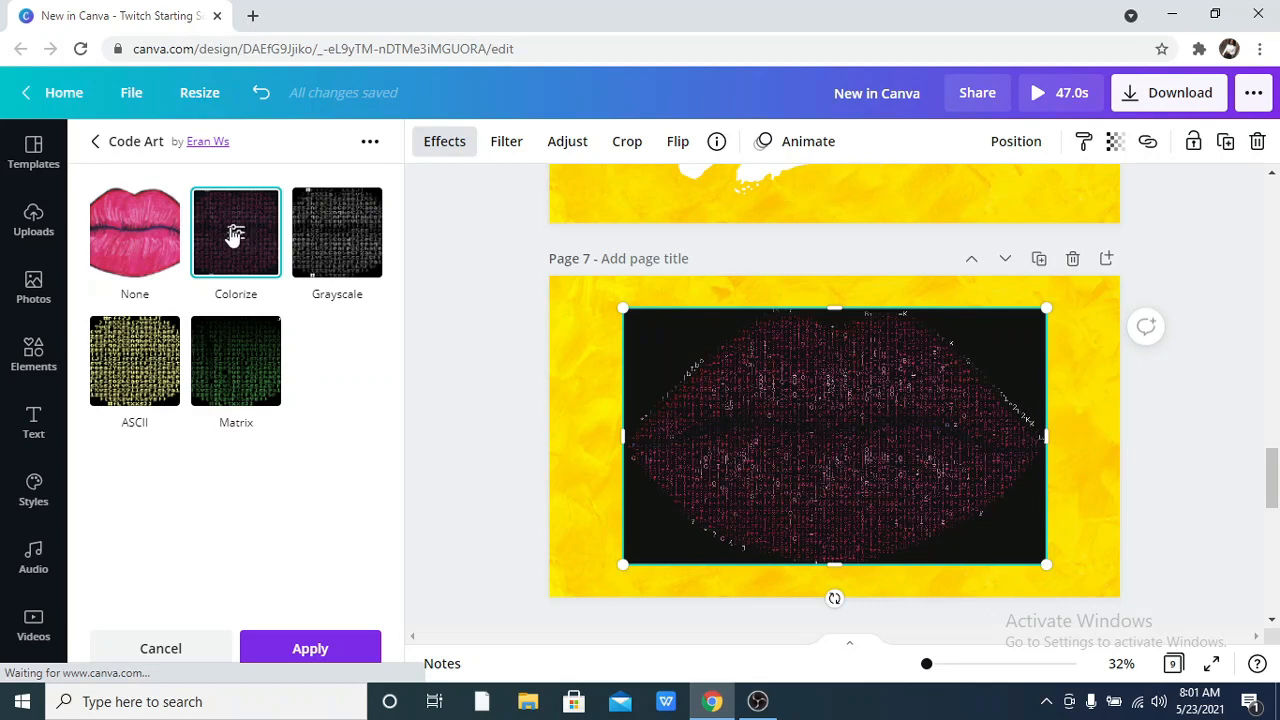
{"action": "left_click", "coordinate": [235, 234]}
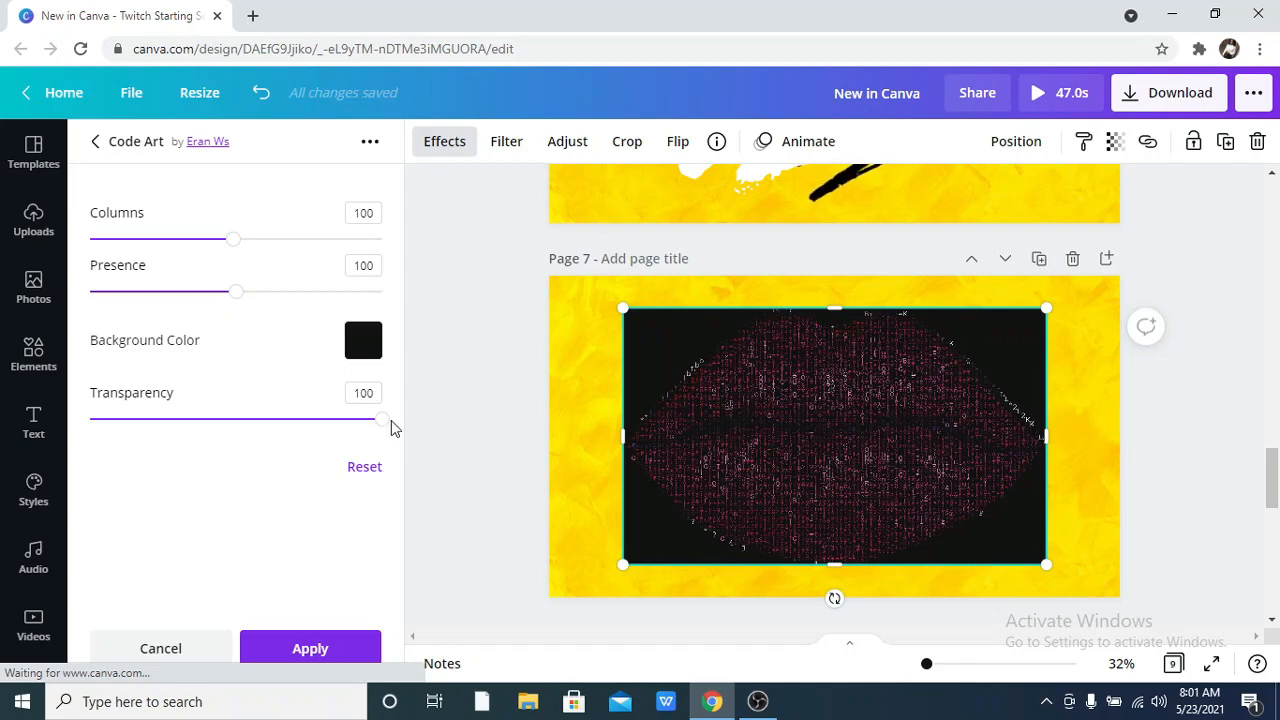
{"action": "left_click_drag", "start_coordinate": [380, 421], "coordinate": [407, 446]}
{"action": "left_click_drag", "start_coordinate": [237, 247], "coordinate": [329, 251]}
{"action": "left_click_drag", "start_coordinate": [232, 293], "coordinate": [278, 292]}
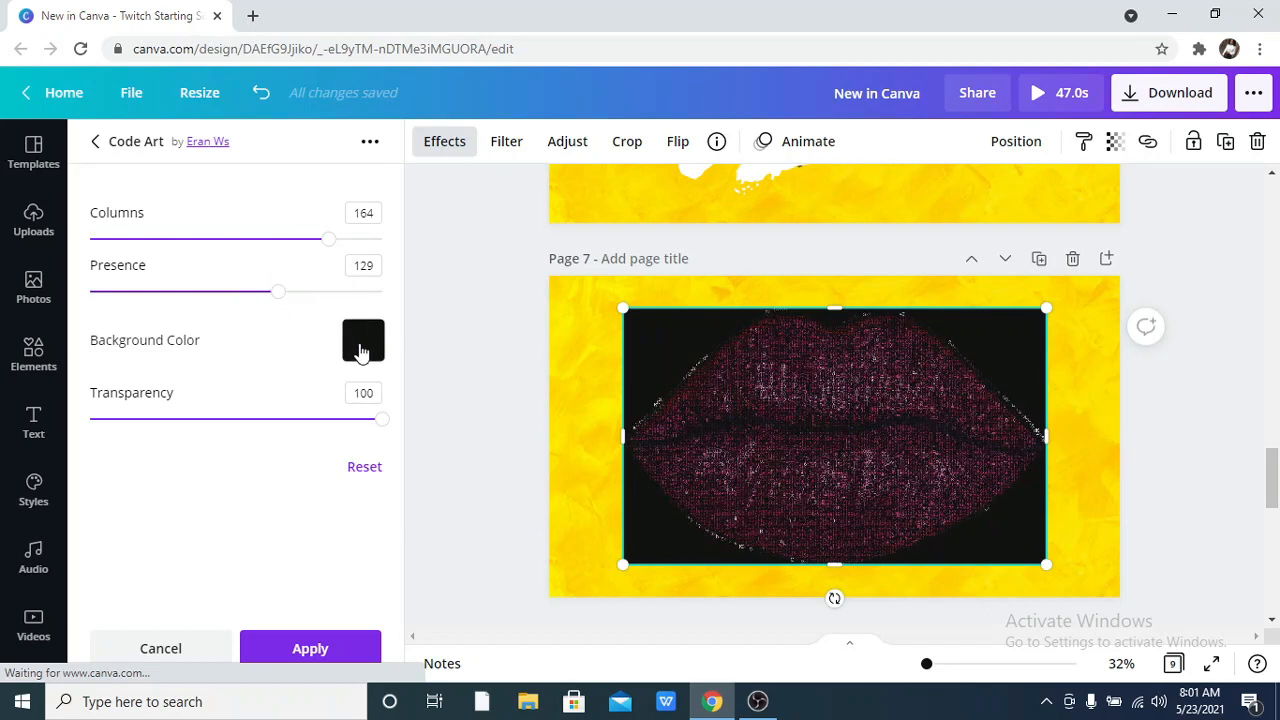
Try orange-yellow, magenta and red as the Colorize effect's background color, and cancel the effect.
{"action": "left_click", "coordinate": [362, 345]}
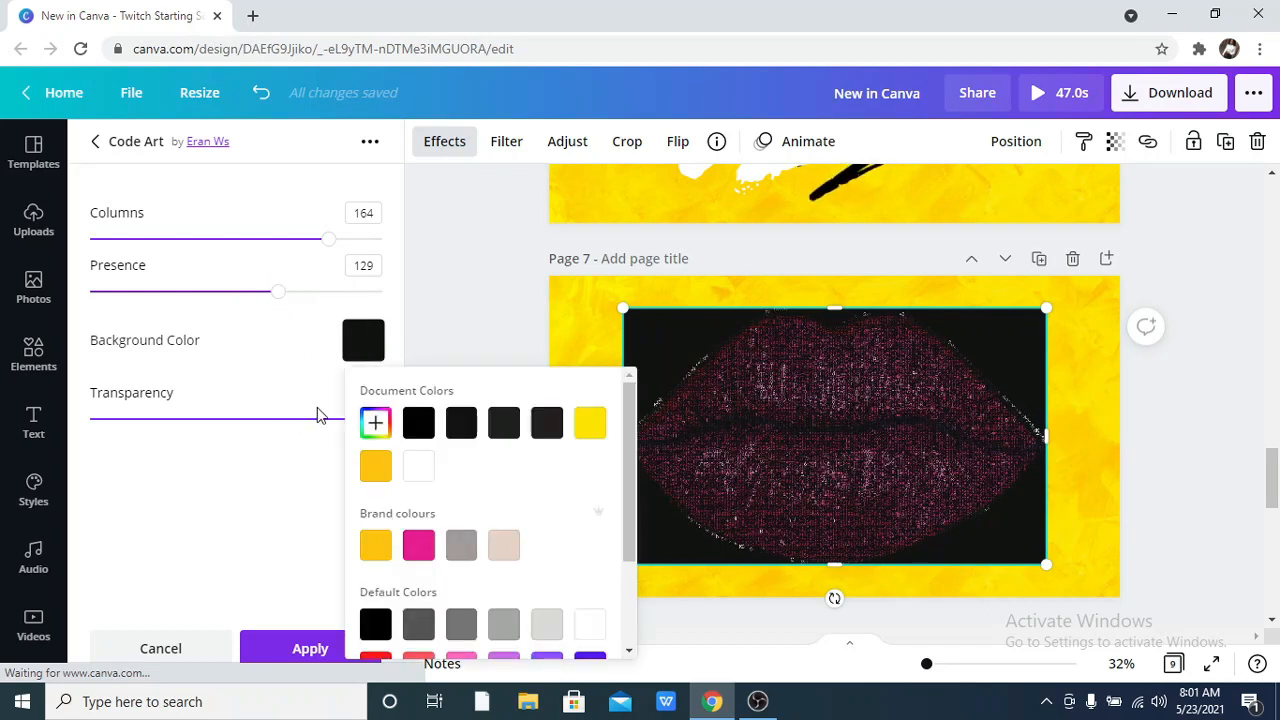
{"action": "left_click", "coordinate": [380, 472]}
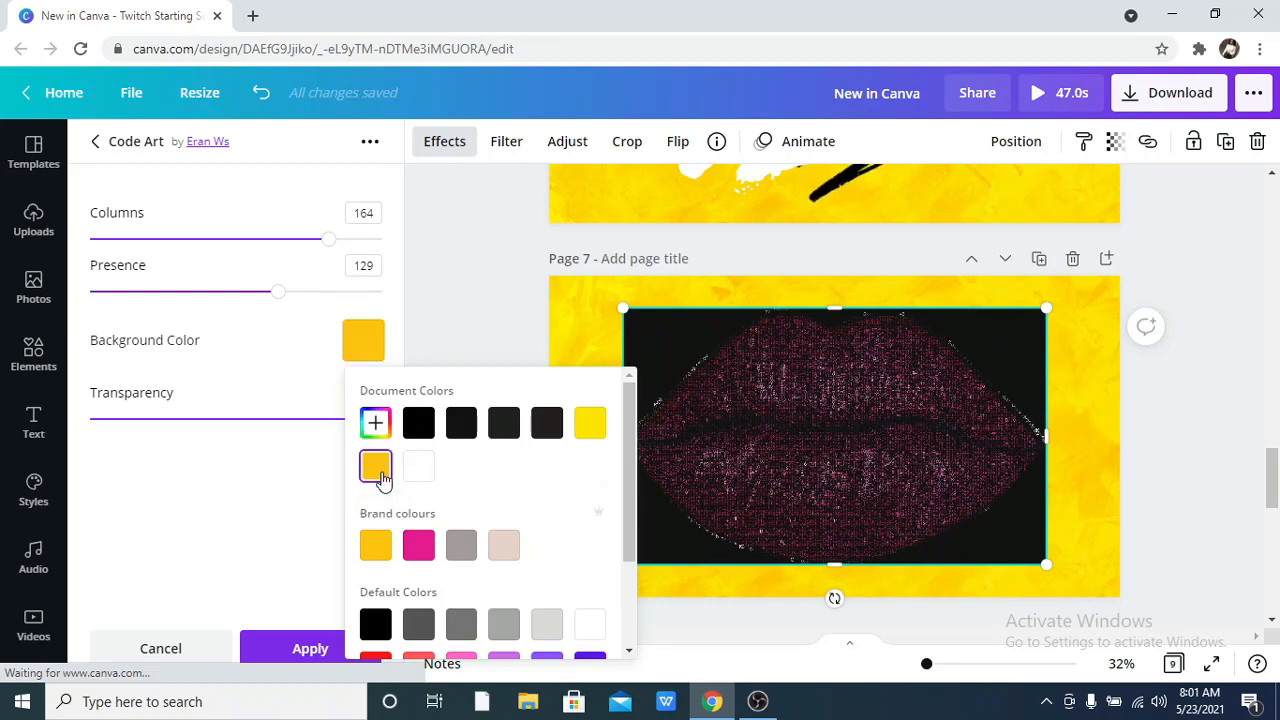
{"action": "scroll", "coordinate": [400, 470], "scroll_direction": "down", "scroll_amount": 2}
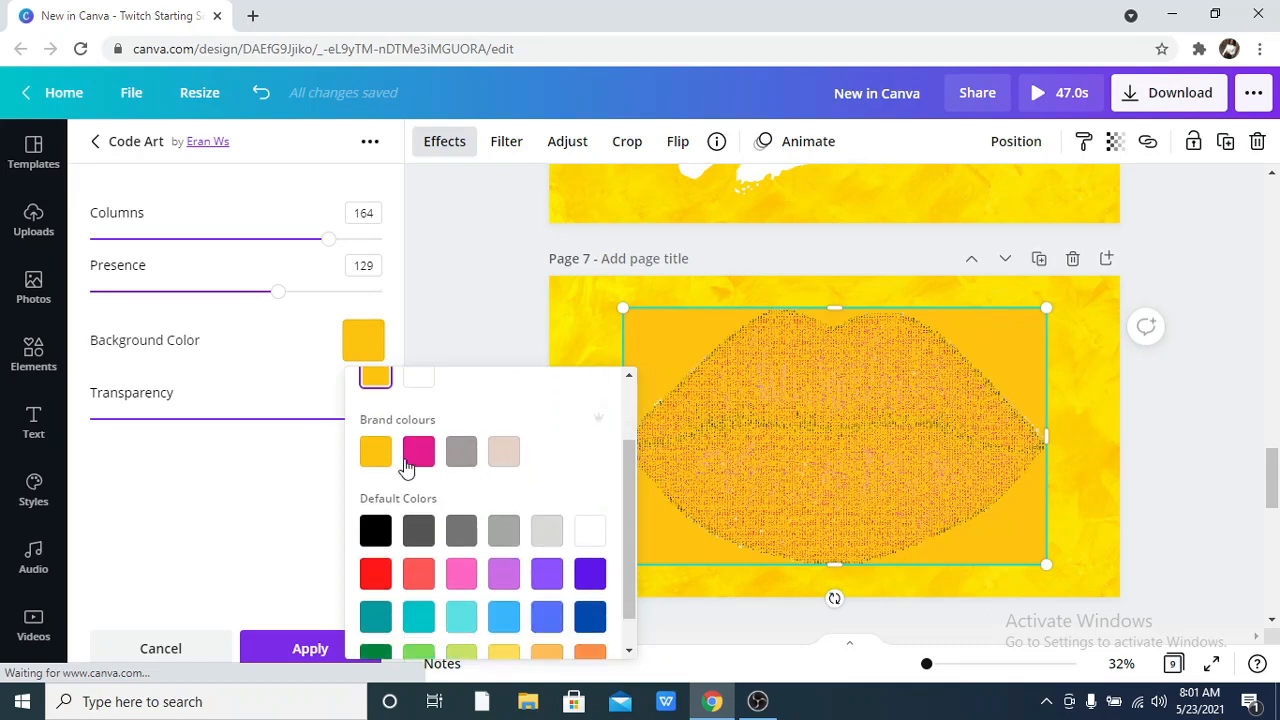
{"action": "left_click", "coordinate": [406, 465]}
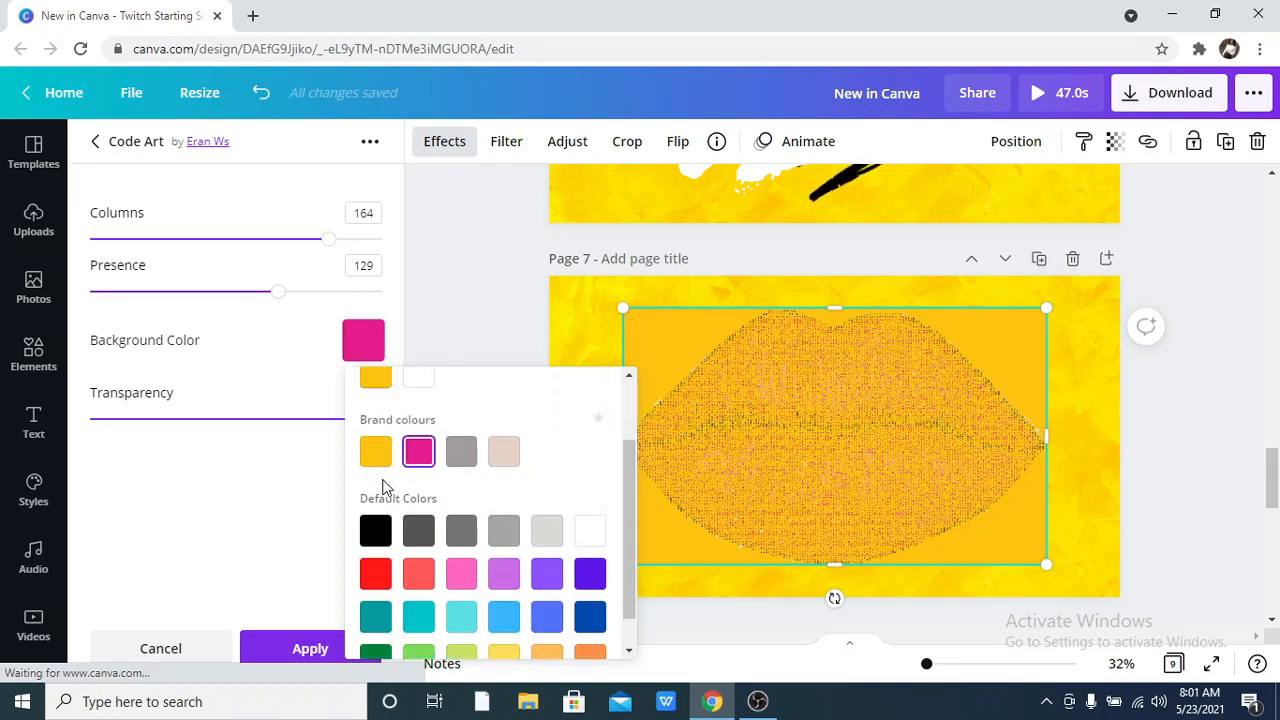
{"action": "scroll", "coordinate": [420, 495], "scroll_direction": "down", "scroll_amount": 2}
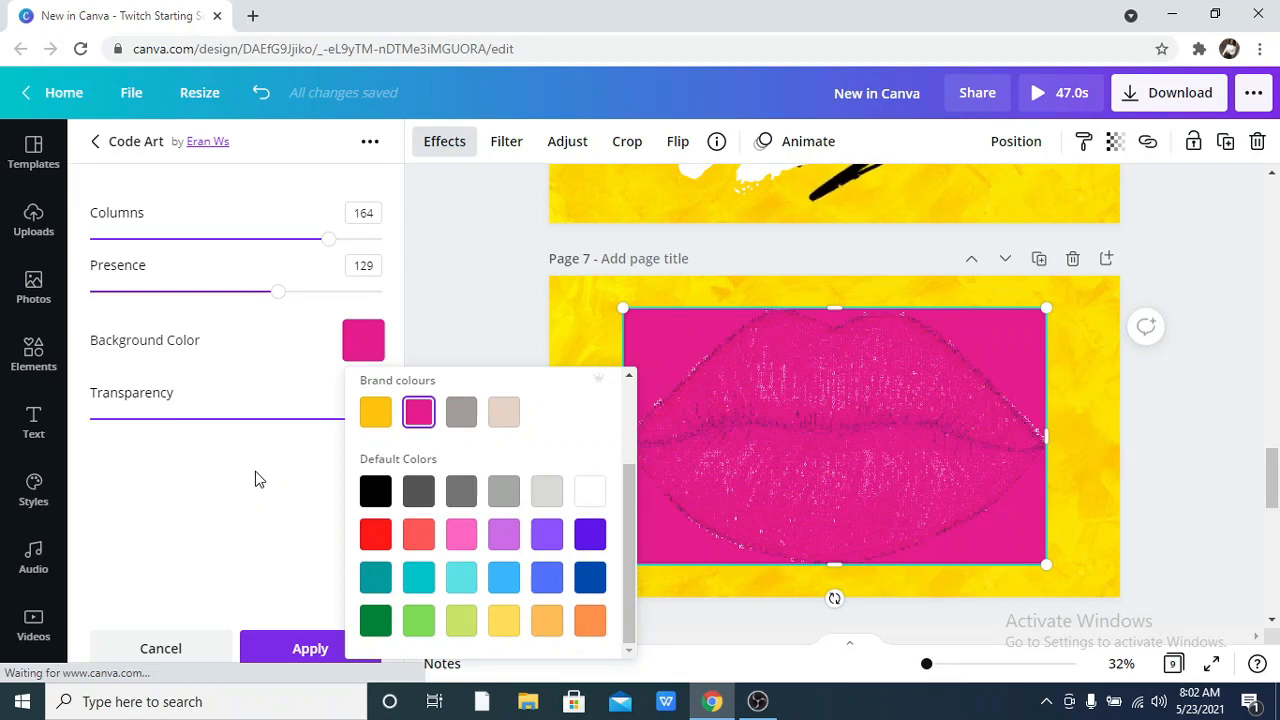
{"action": "left_click", "coordinate": [375, 535]}
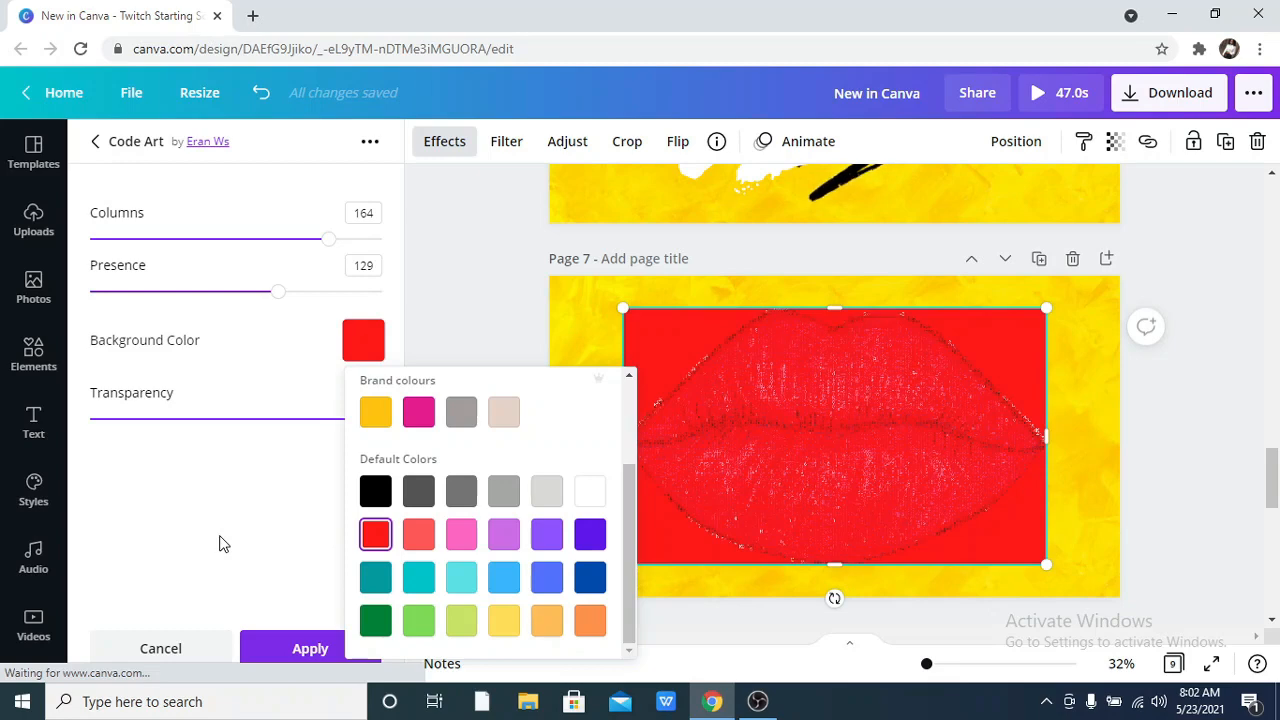
{"action": "left_click", "coordinate": [223, 544]}
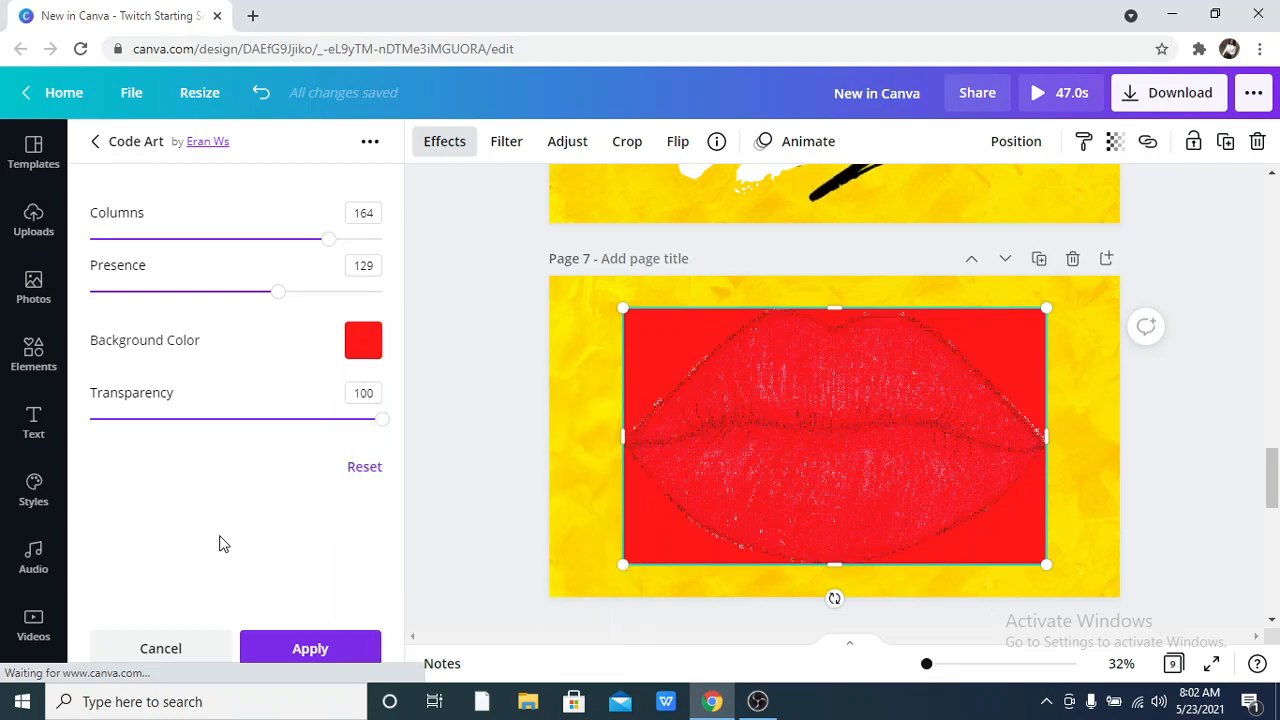
{"action": "left_click", "coordinate": [165, 649]}
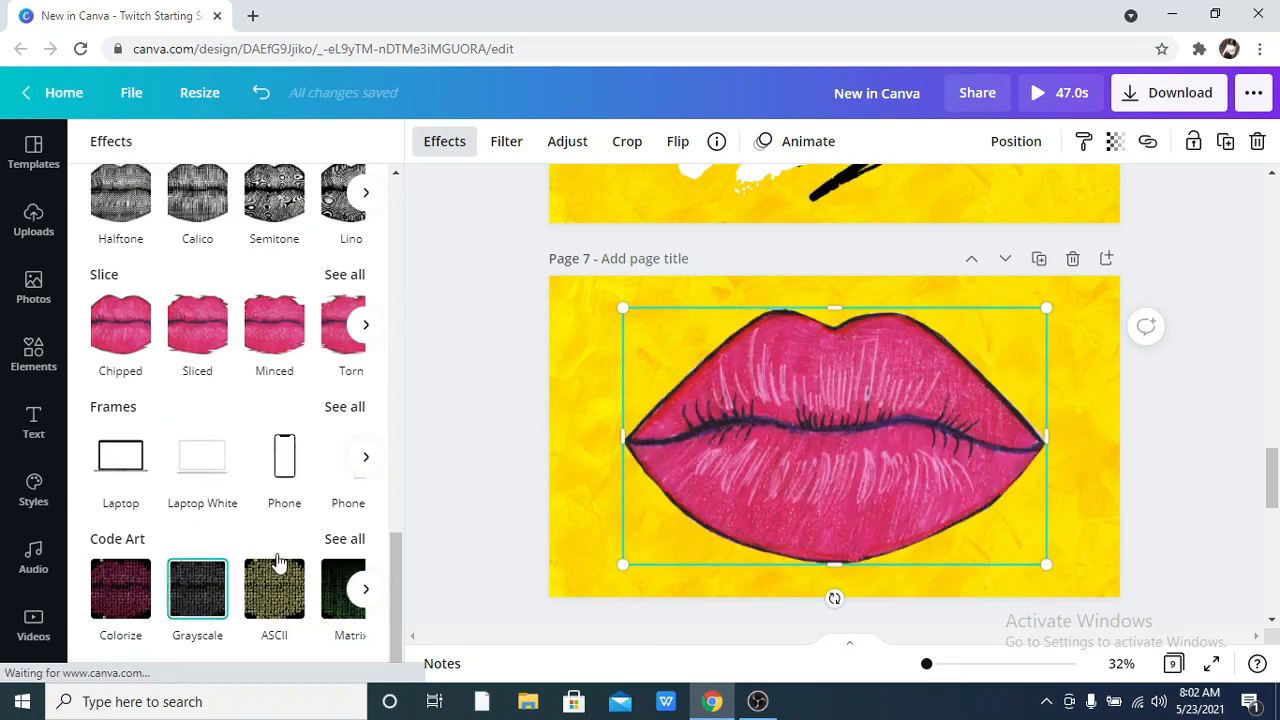
Select the Code Art effect Grayscale for the lips image, check its adjustable settings and return to the Code Art effects.
{"action": "left_click", "coordinate": [343, 538]}
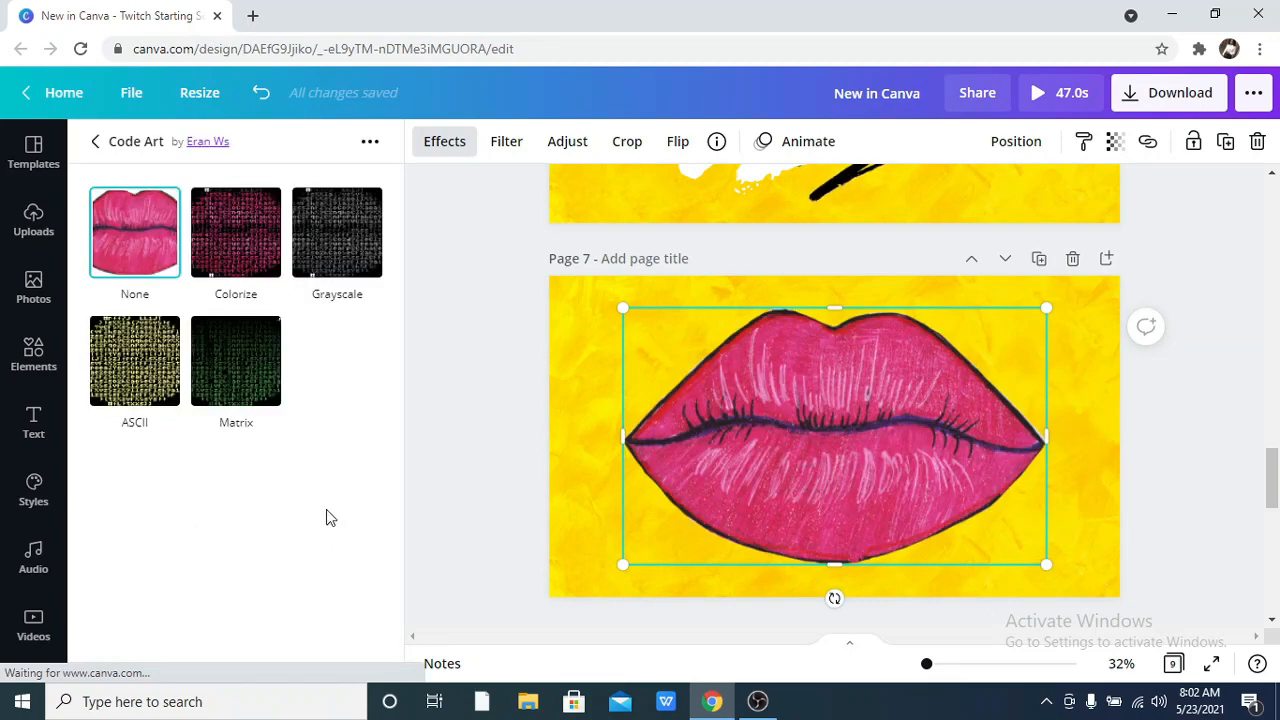
{"action": "left_click", "coordinate": [331, 246]}
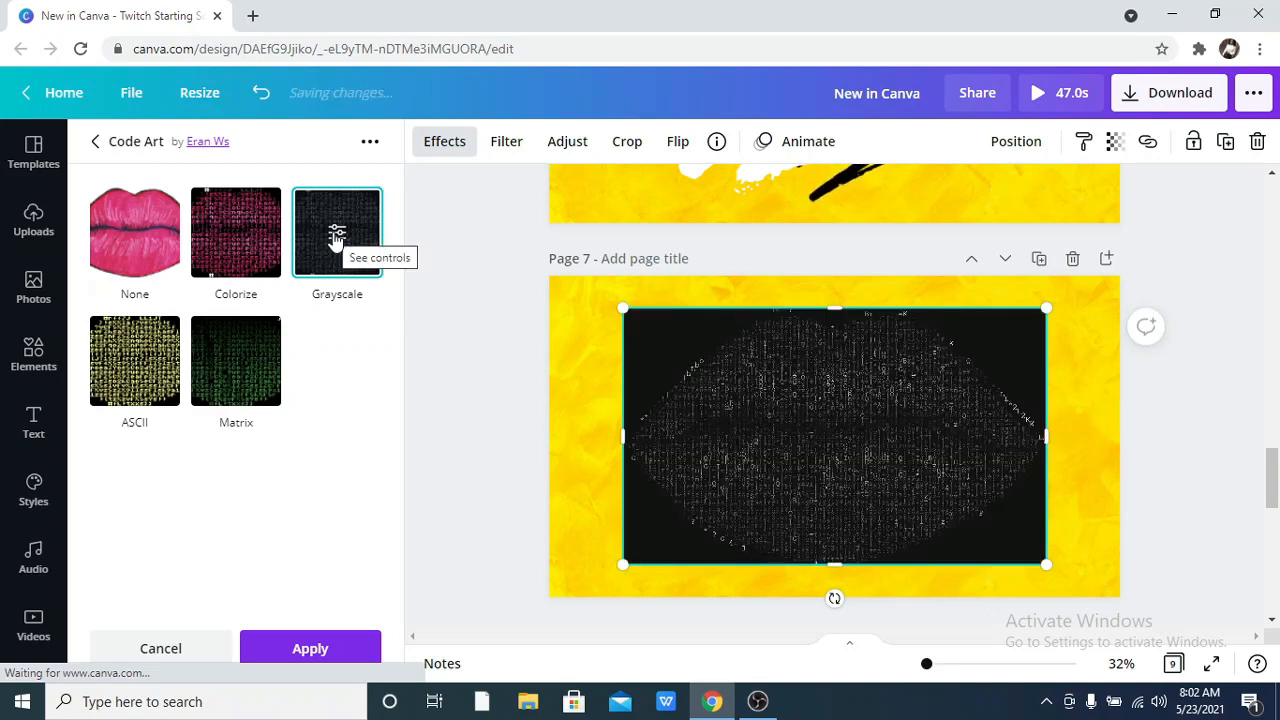
{"action": "left_click", "coordinate": [337, 236]}
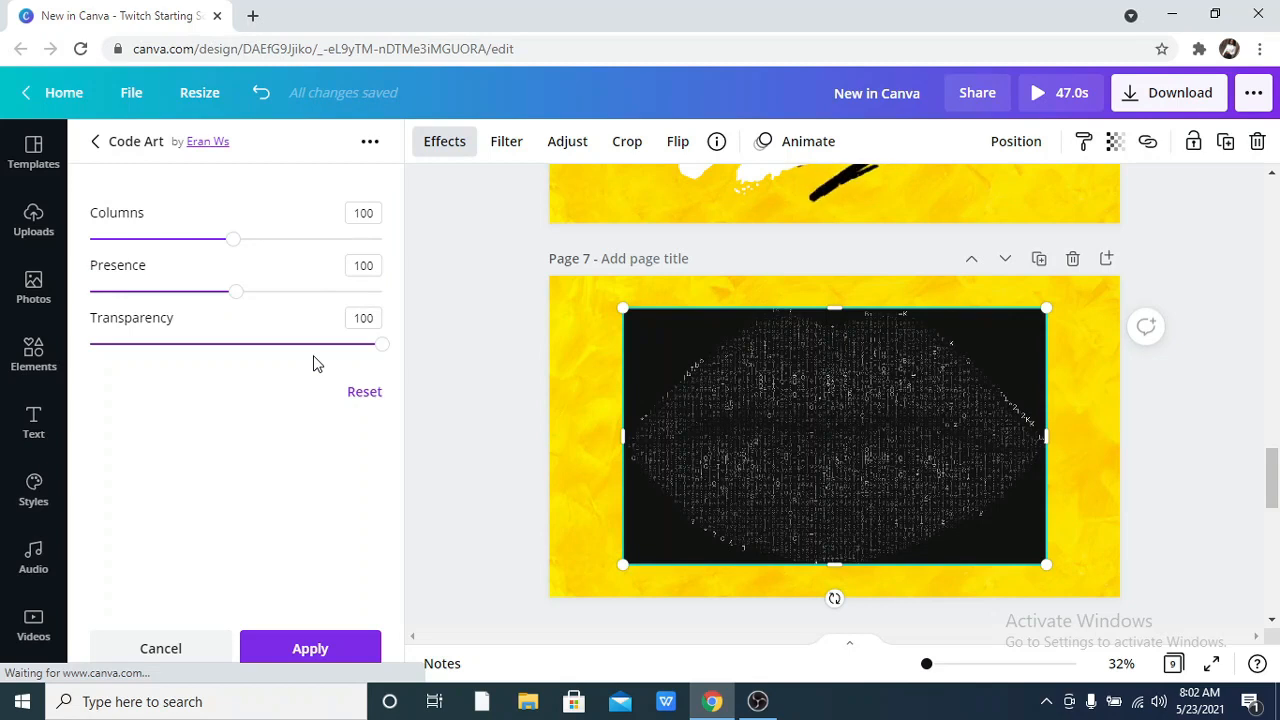
{"action": "left_click", "coordinate": [96, 142]}
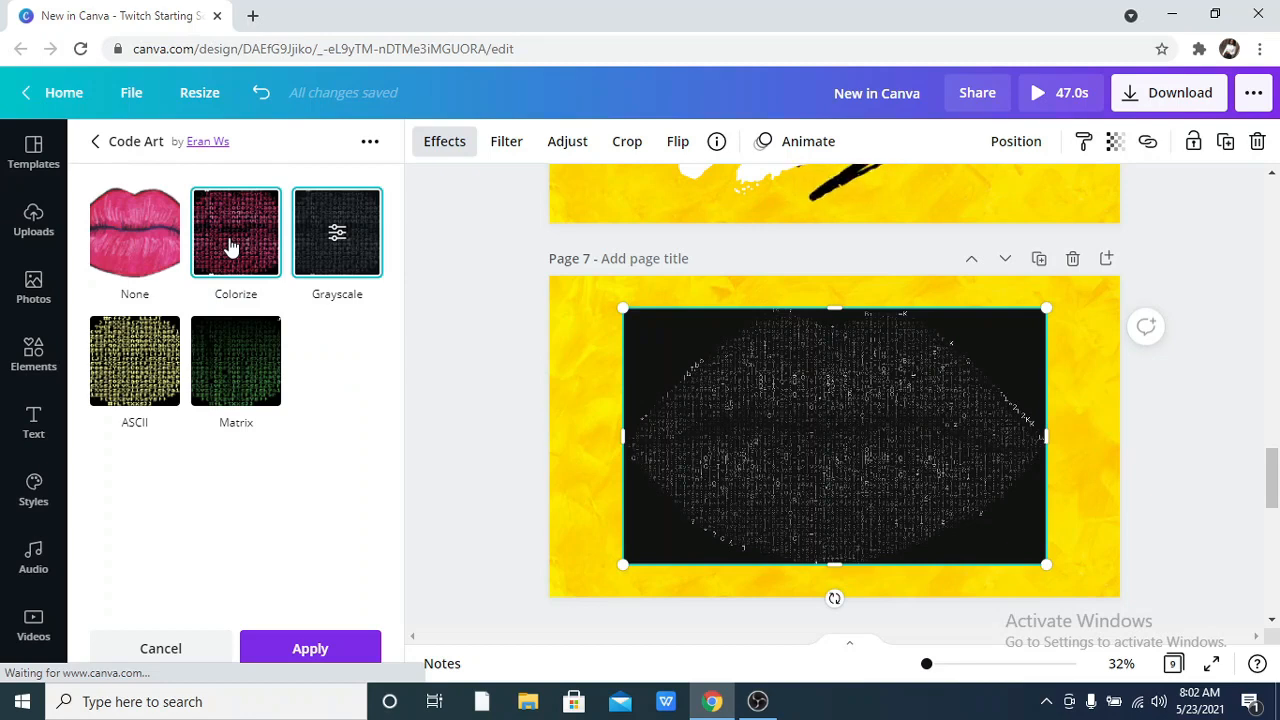
Select the Code Art effect ASCII for the lips image, check its adjustable settings and return to the Code Art effects.
{"action": "left_click", "coordinate": [104, 368]}
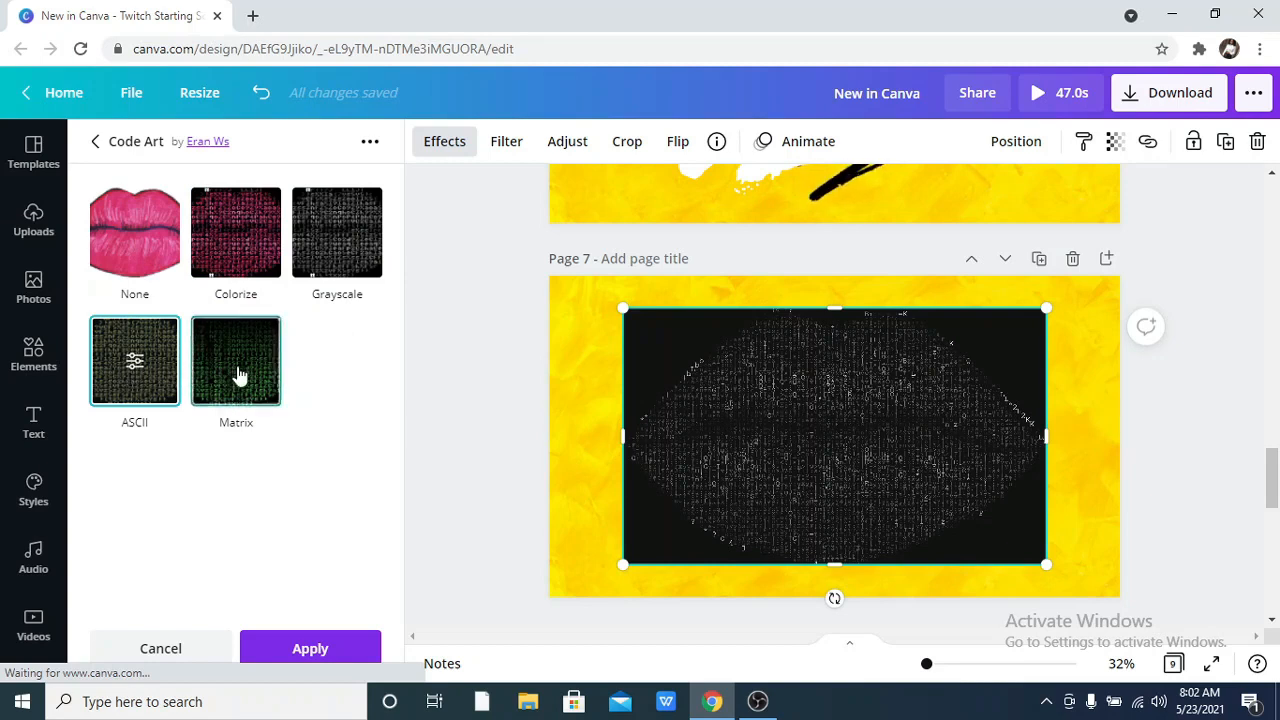
{"action": "left_click", "coordinate": [135, 362]}
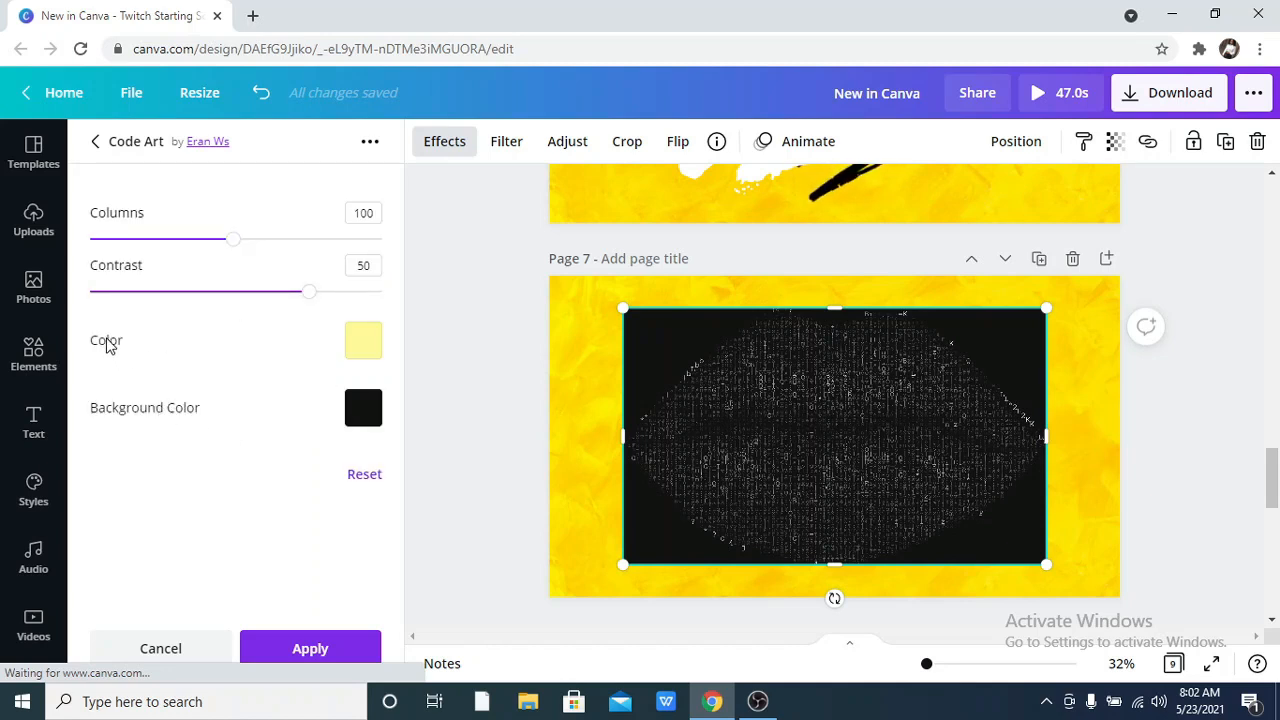
{"action": "left_click", "coordinate": [97, 142]}
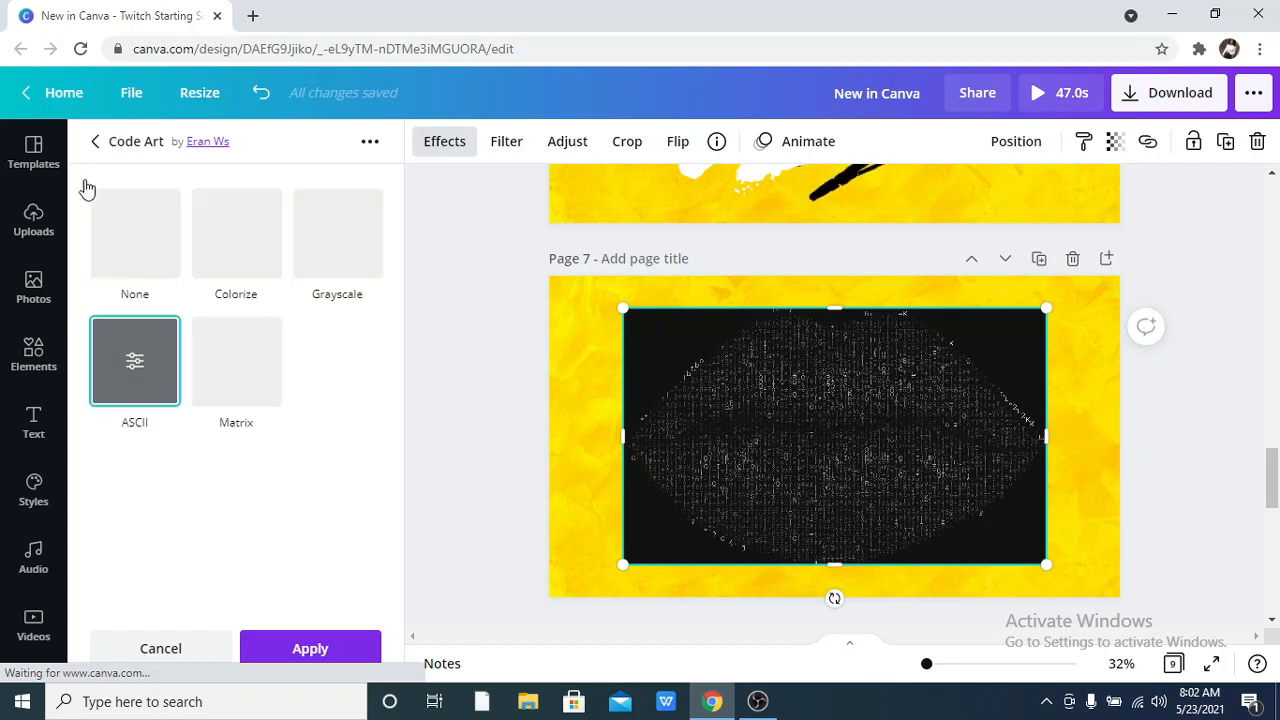
Apply the Code Art effect Matrix to the lips image on page 7 and reopen its settings.
{"action": "left_click", "coordinate": [223, 368]}
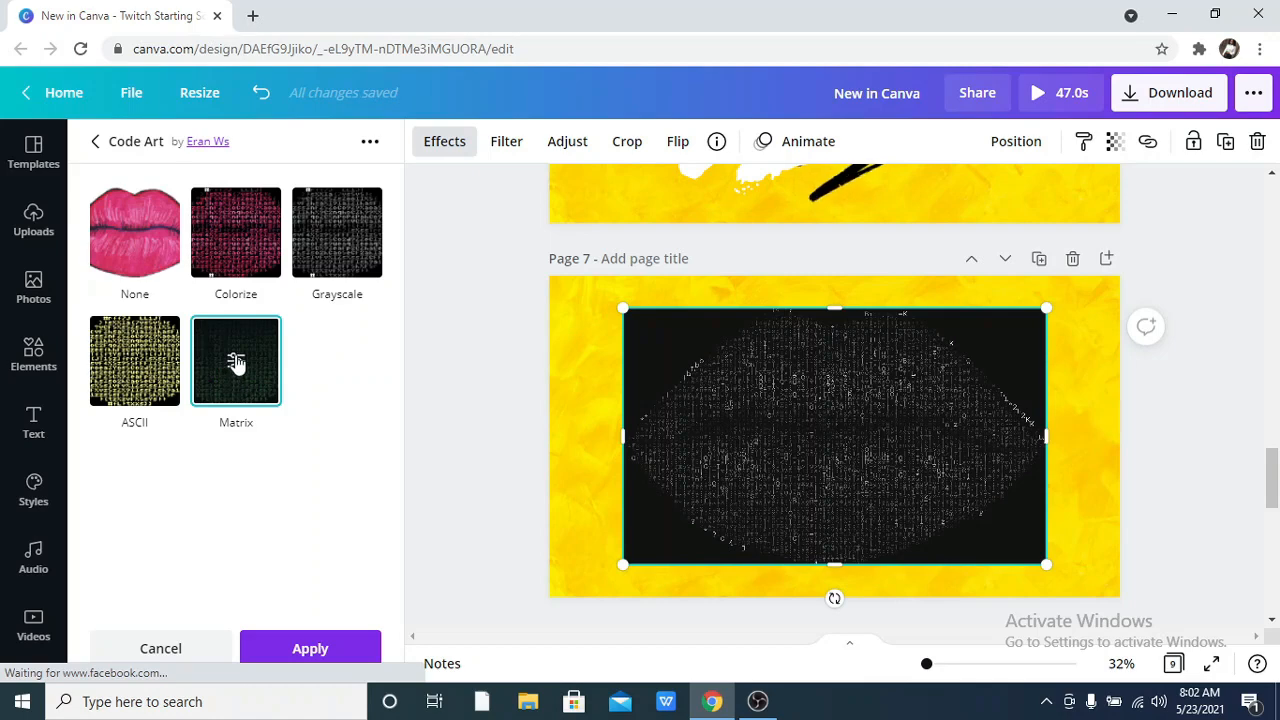
{"action": "left_click", "coordinate": [236, 362]}
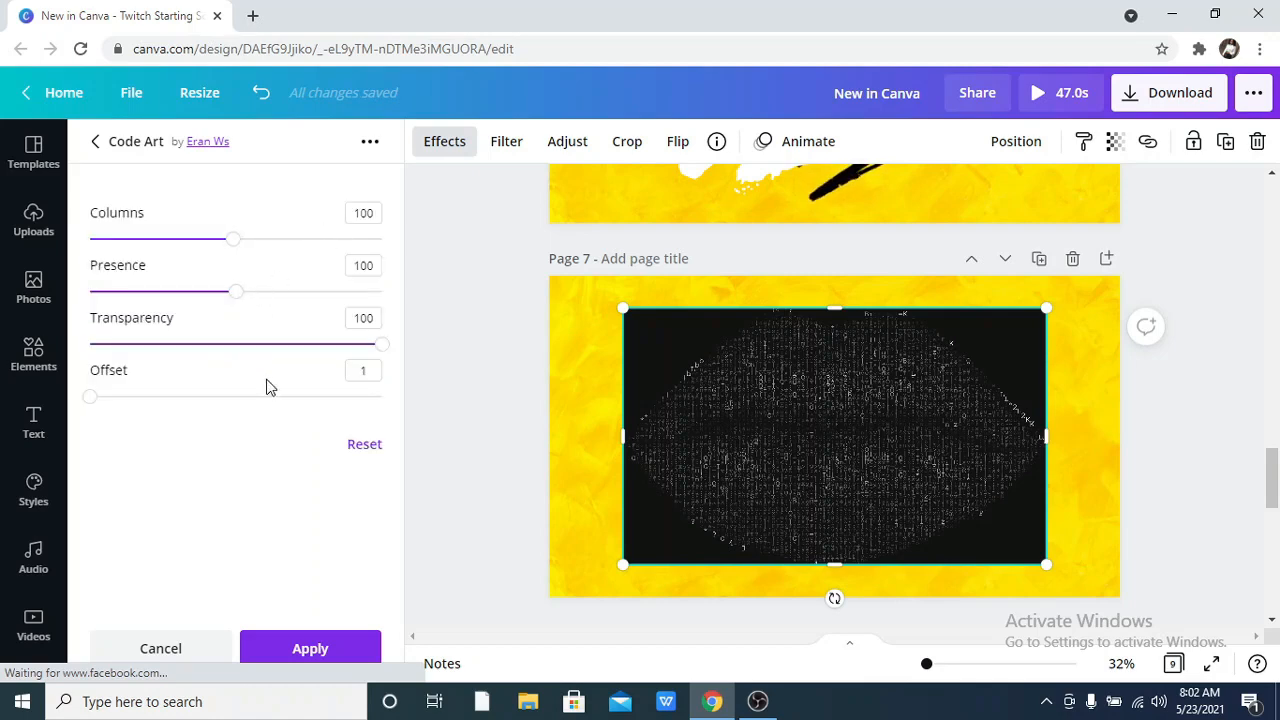
{"action": "left_click", "coordinate": [312, 649]}
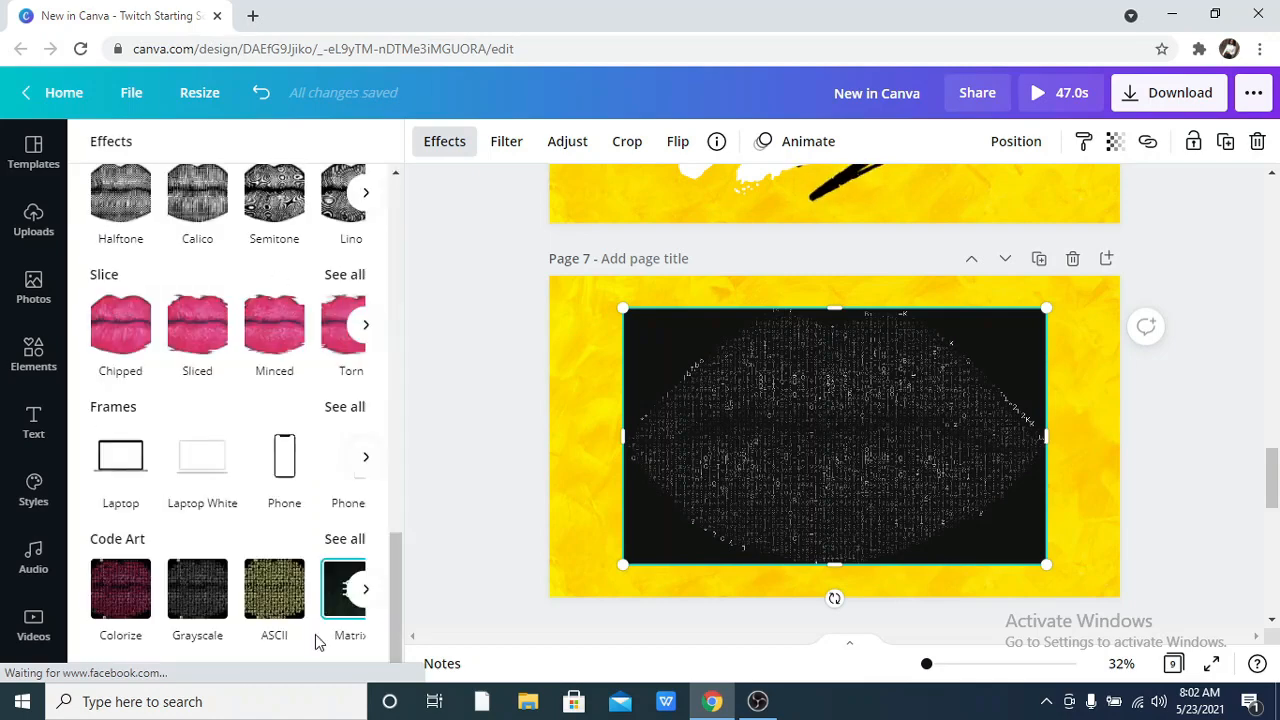
{"action": "left_click", "coordinate": [338, 605]}
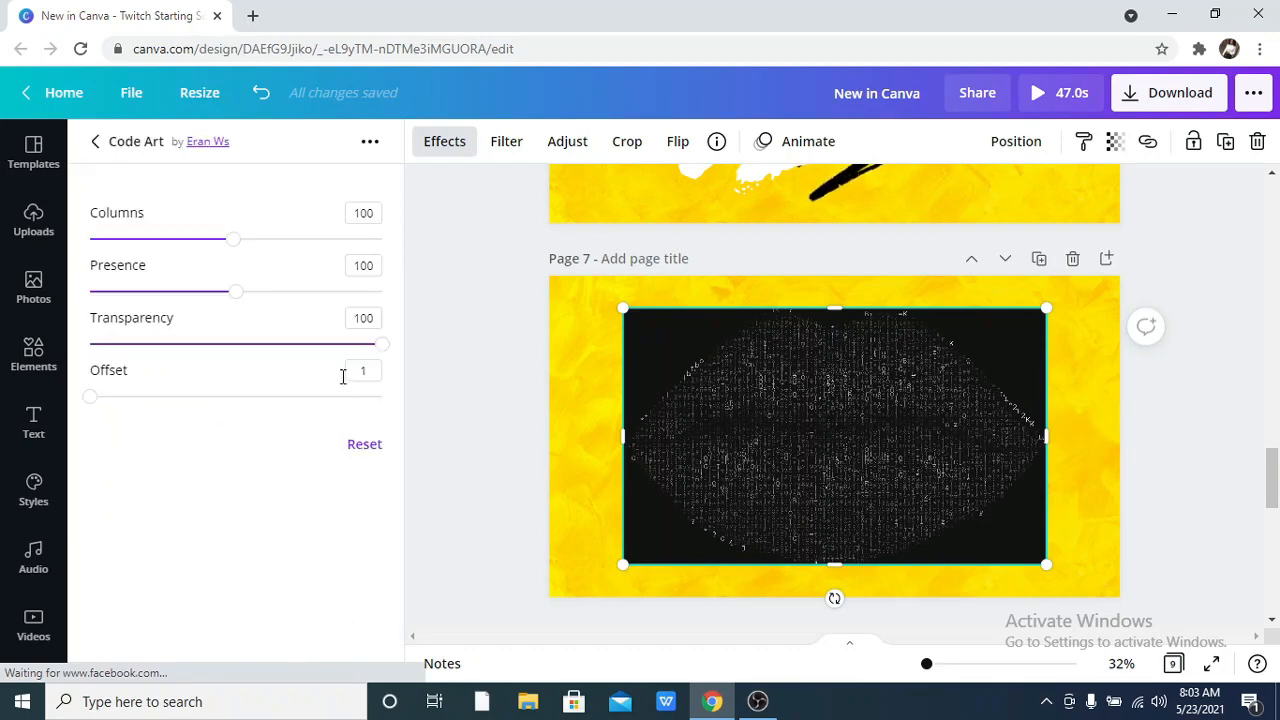
Set the Matrix effect's Offset to 422 with Transparency 100, increase its Presence, and deselect the lips image.
{"action": "left_click_drag", "start_coordinate": [92, 407], "coordinate": [238, 455]}
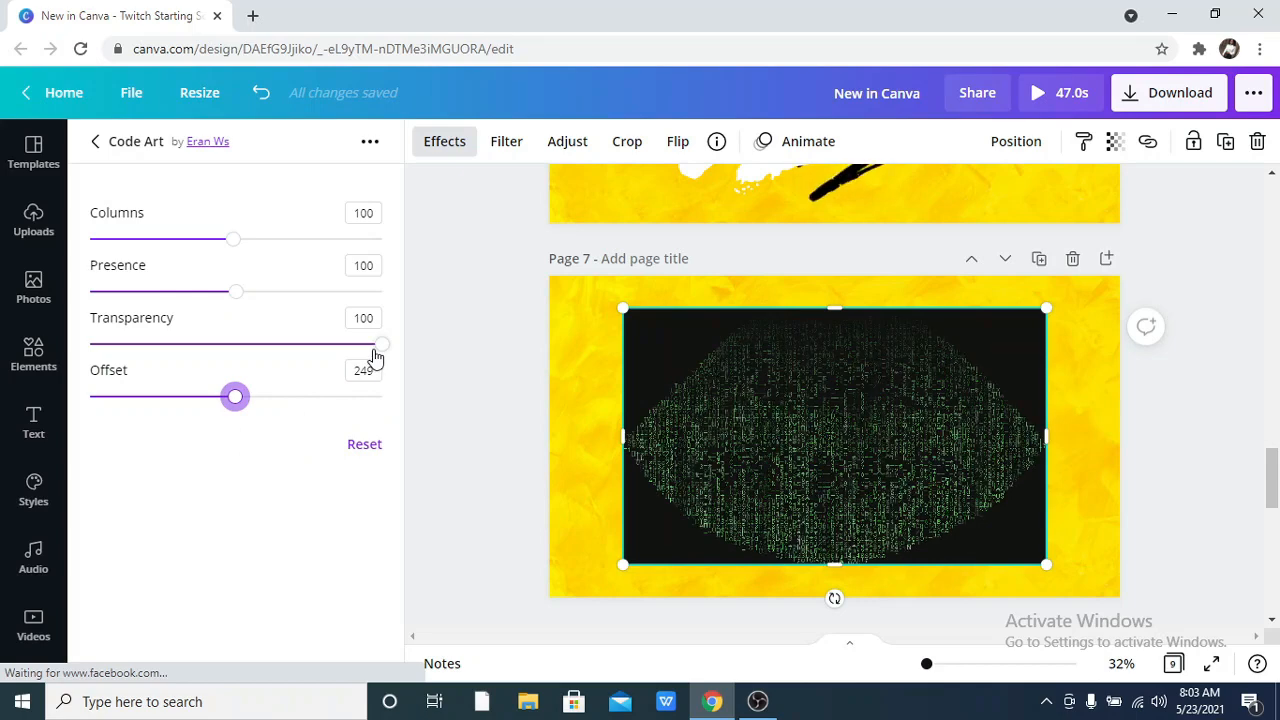
{"action": "mouse_move", "coordinate": [376, 357]}
{"action": "left_mouse_down"}
{"action": "mouse_move", "coordinate": [251, 370]}
{"action": "mouse_move", "coordinate": [374, 357]}
{"action": "mouse_move", "coordinate": [382, 345]}
{"action": "left_mouse_up"}
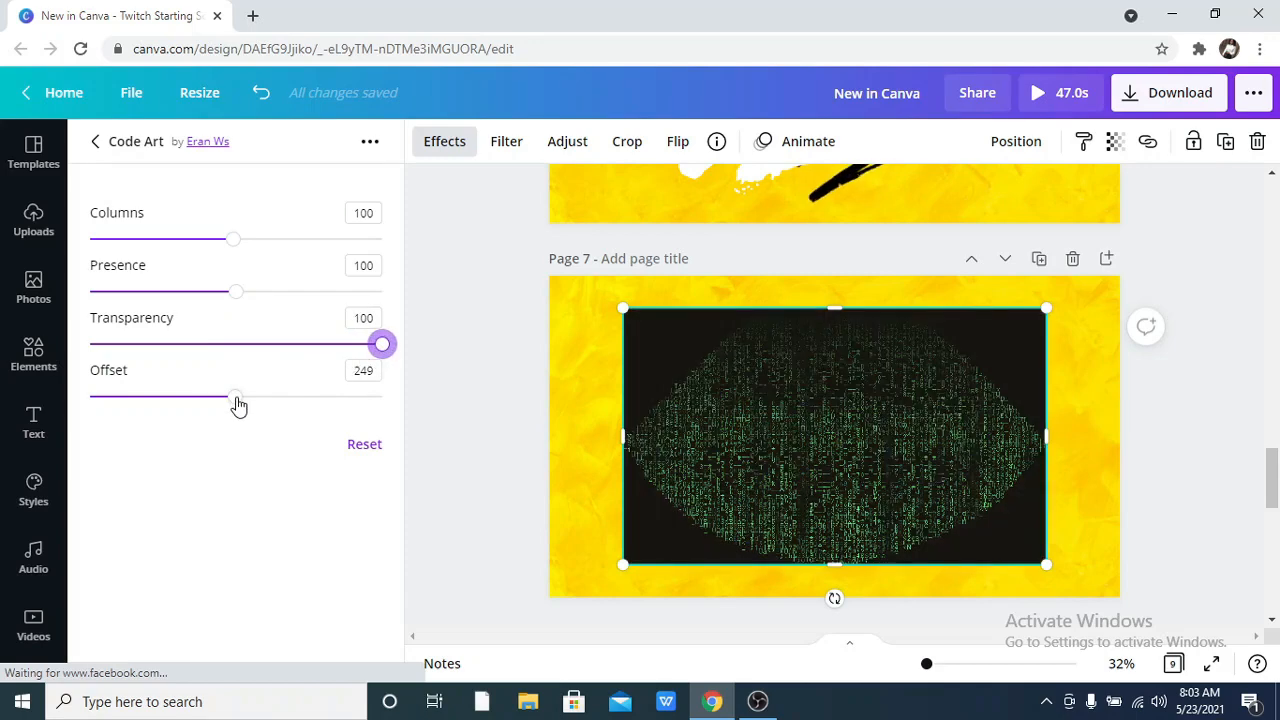
{"action": "left_click_drag", "start_coordinate": [237, 400], "coordinate": [386, 399]}
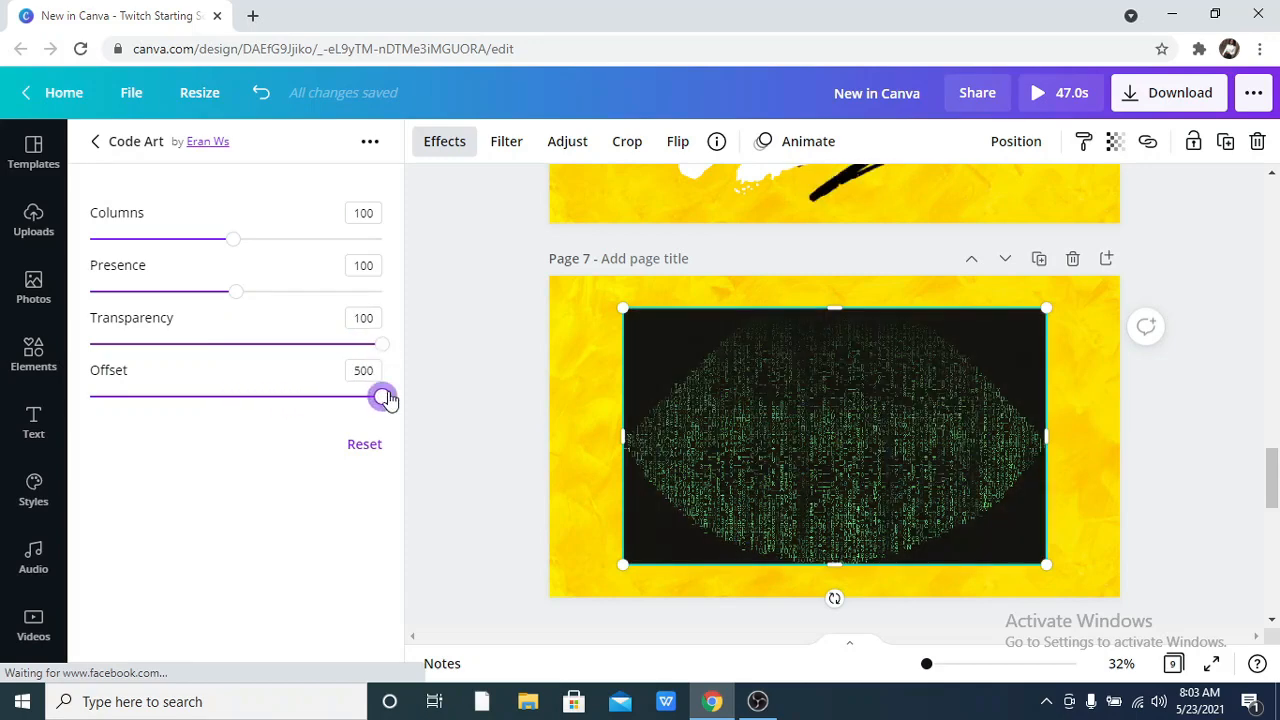
{"action": "left_click_drag", "start_coordinate": [386, 399], "coordinate": [307, 399]}
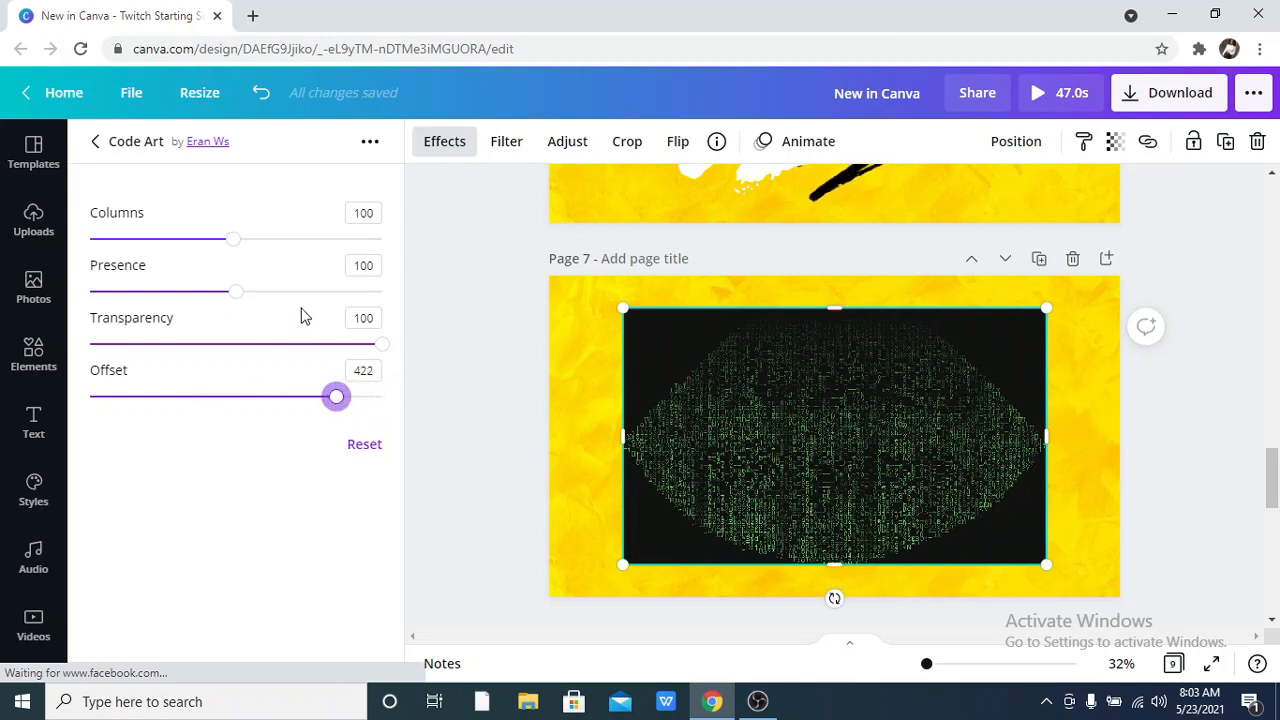
{"action": "left_click_drag", "start_coordinate": [231, 294], "coordinate": [330, 298]}
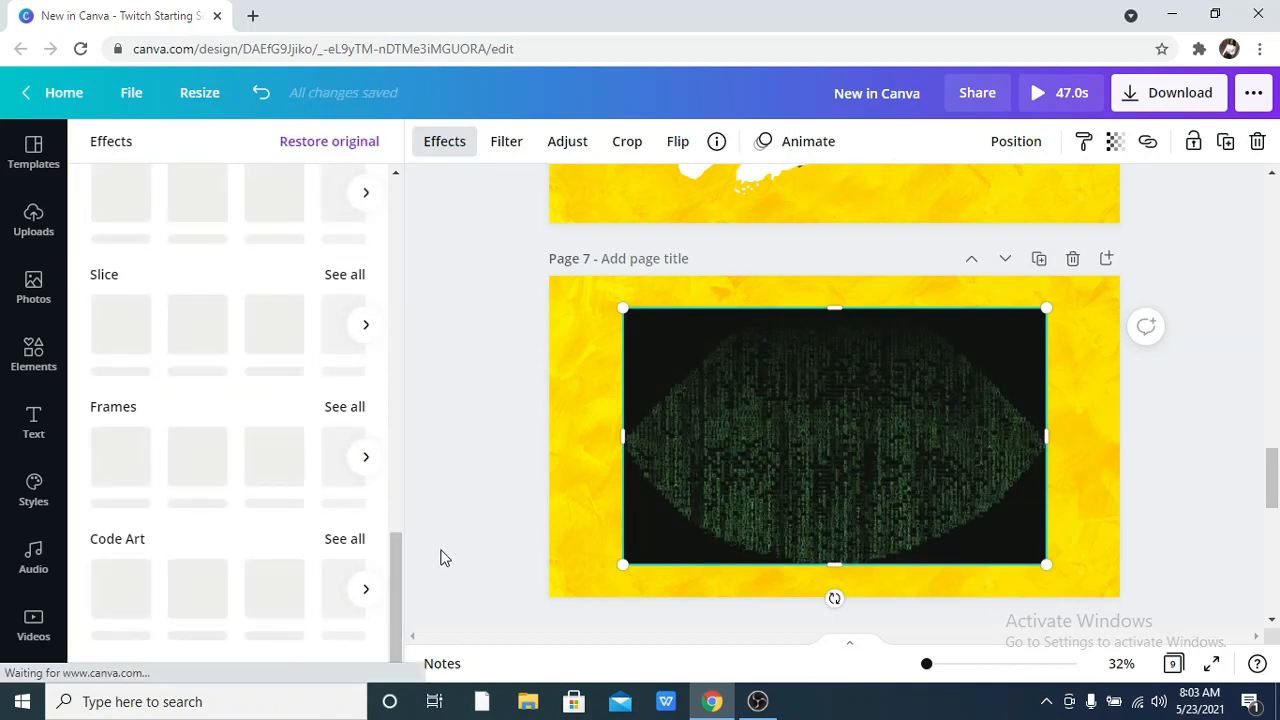
{"action": "left_click", "coordinate": [1203, 390]}
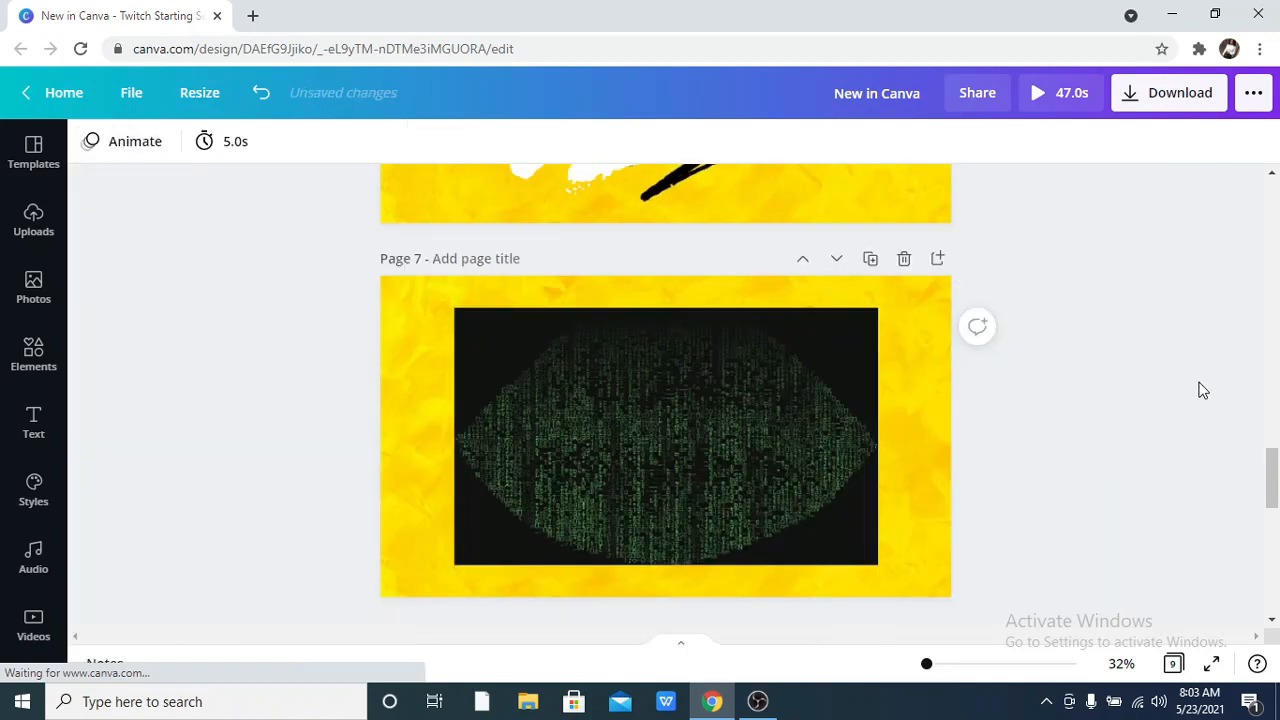
Select the lips image on page 9, after the Mirror & Screen Effect title page, and show its available effects.
{"action": "scroll", "coordinate": [1150, 435], "scroll_direction": "down", "scroll_amount": 5}
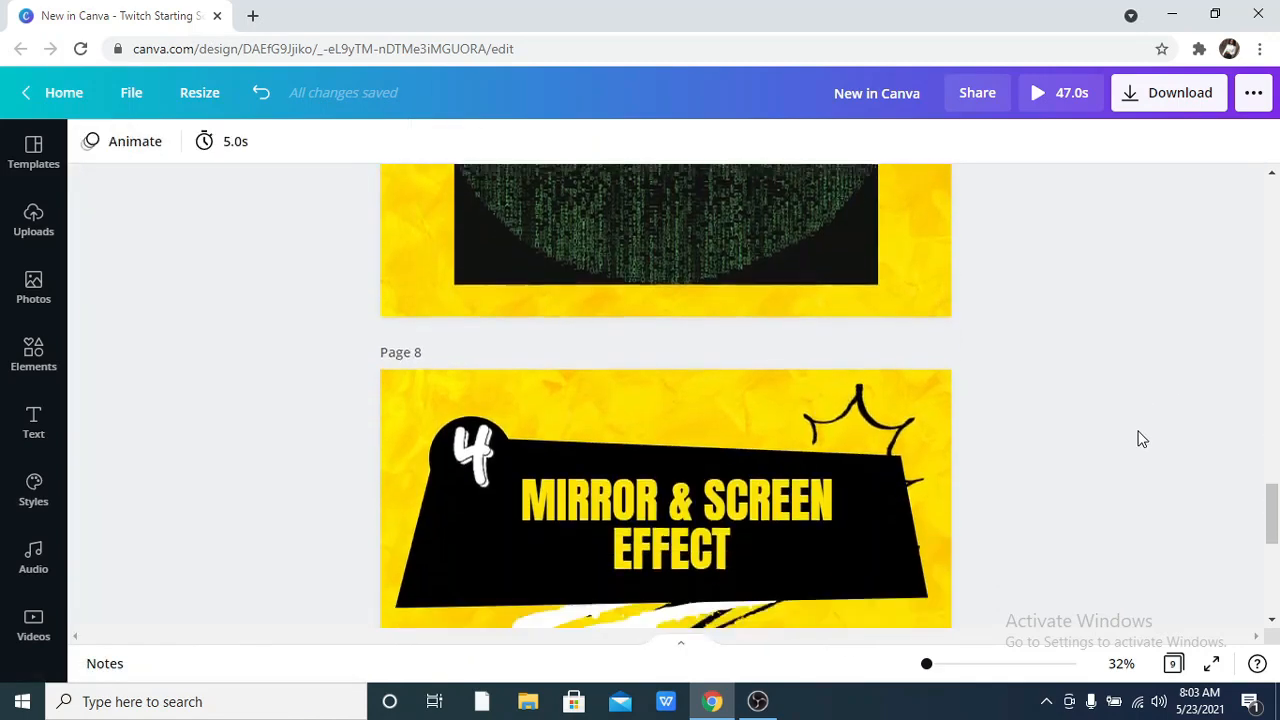
{"action": "scroll", "coordinate": [1142, 439], "scroll_direction": "down", "scroll_amount": 2}
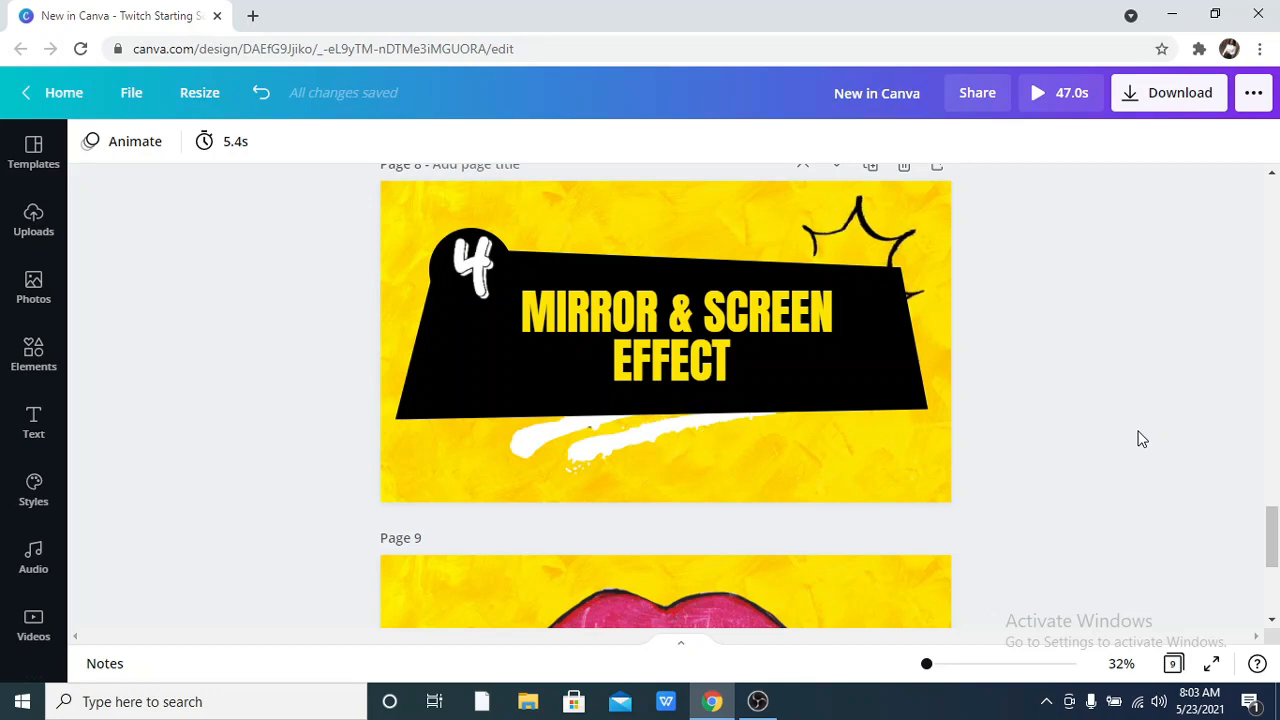
{"action": "scroll", "coordinate": [1140, 440], "scroll_direction": "down", "scroll_amount": 4}
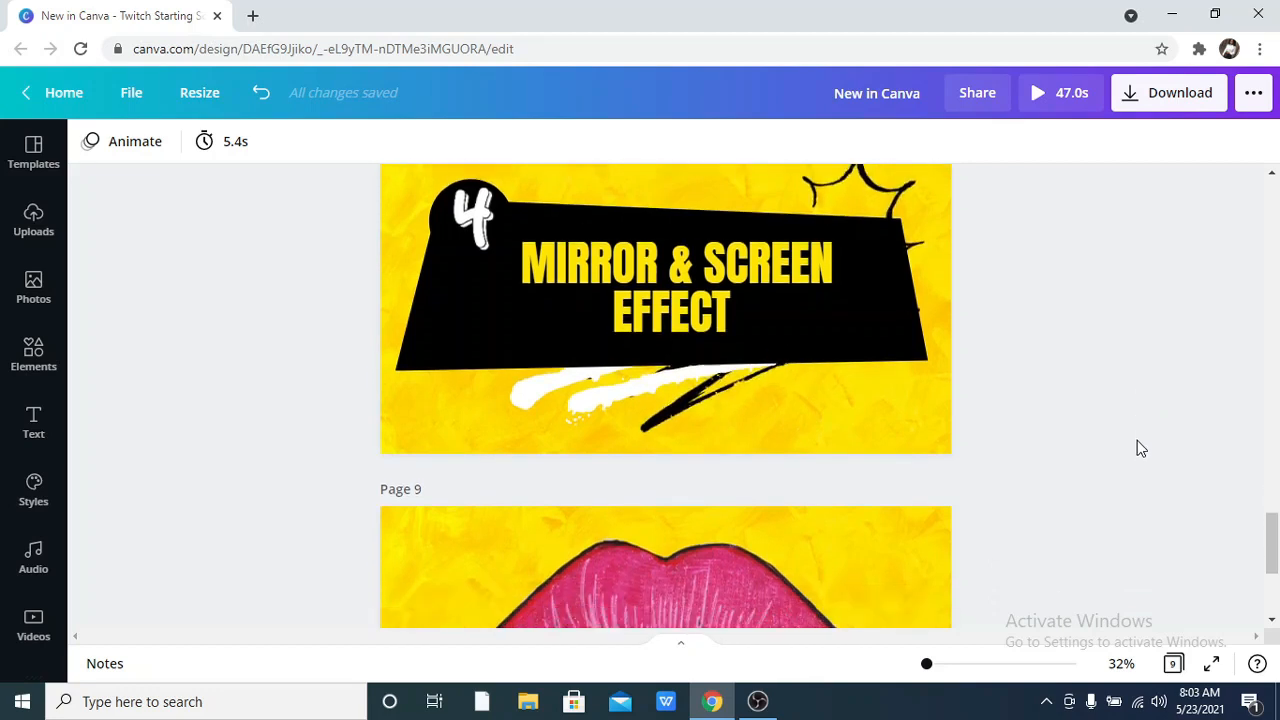
{"action": "left_click", "coordinate": [675, 578]}
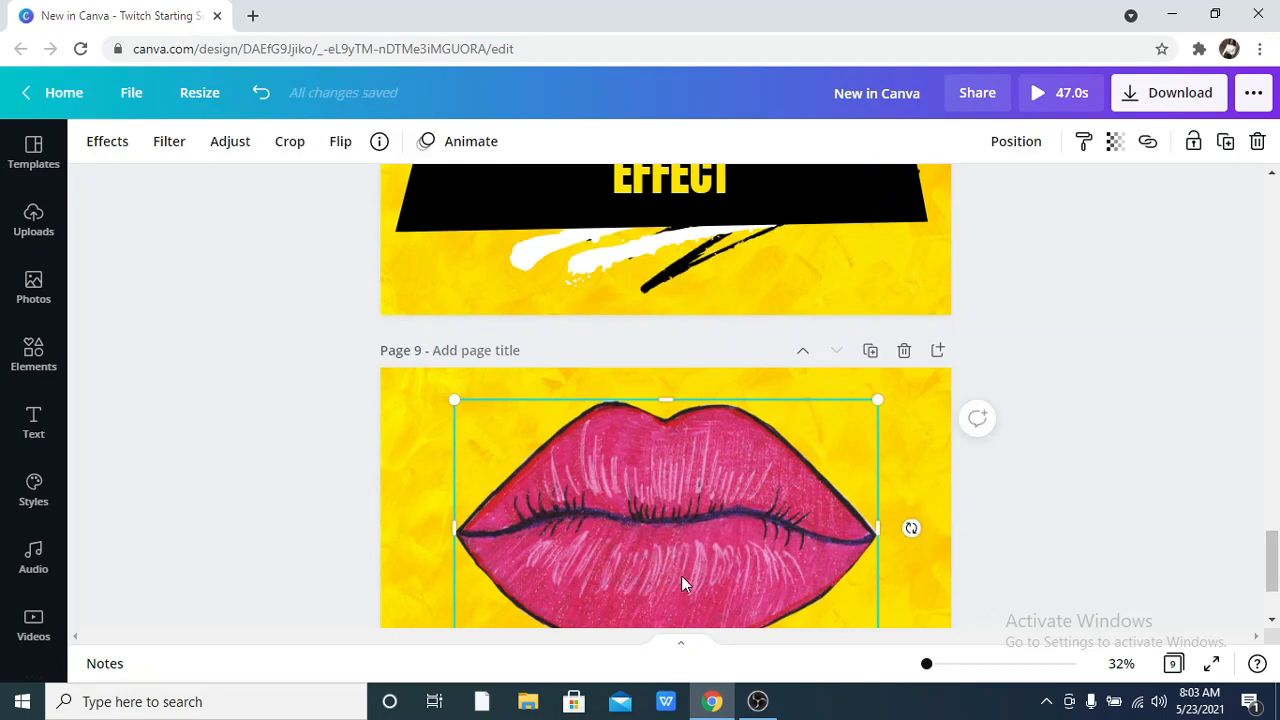
{"action": "left_click", "coordinate": [115, 148]}
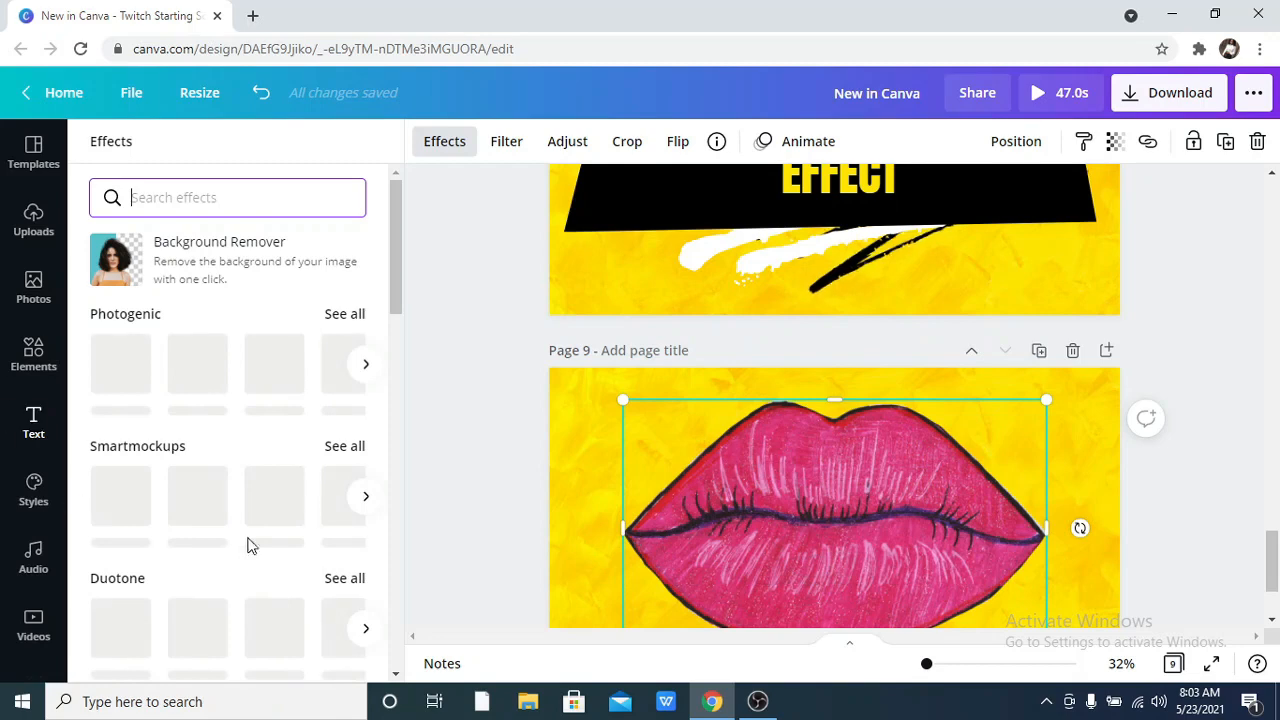
Try the Glitch effect Mirror on the page 9 lips image and open its settings.
{"action": "scroll", "coordinate": [223, 543], "scroll_direction": "down", "scroll_amount": 3}
{"action": "scroll", "coordinate": [228, 535], "scroll_direction": "down", "scroll_amount": 1}
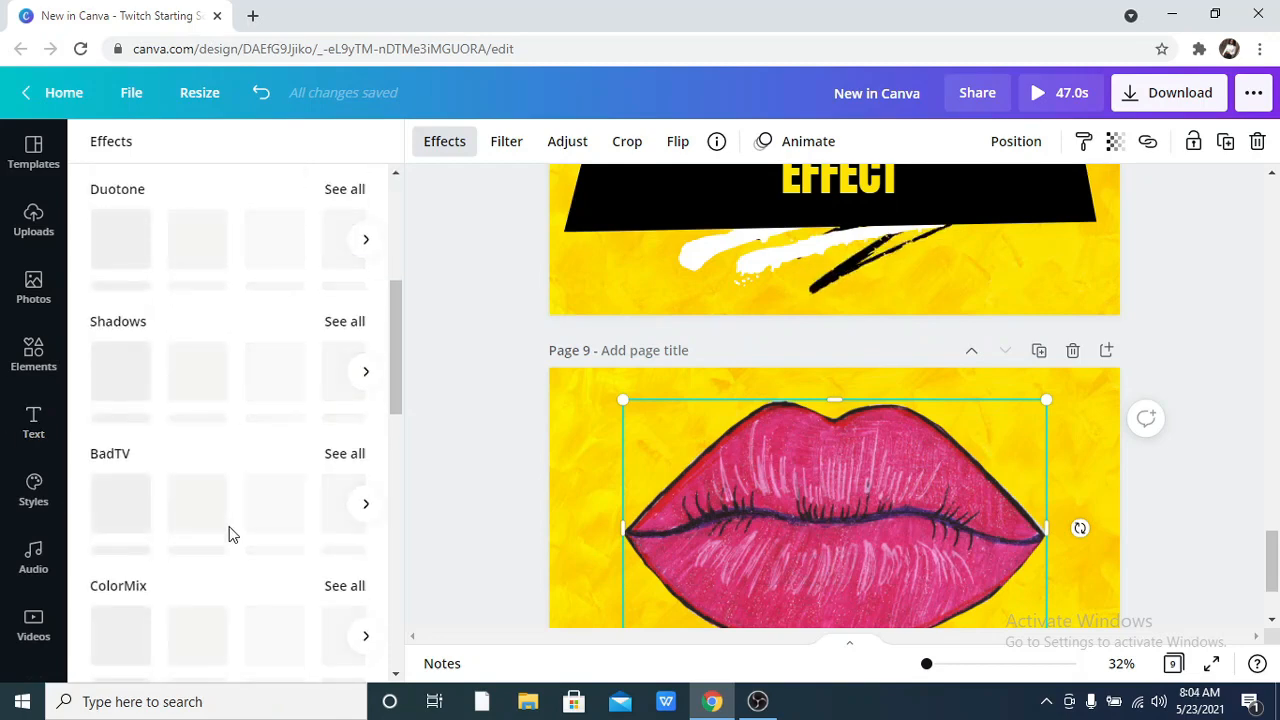
{"action": "scroll", "coordinate": [228, 535], "scroll_direction": "down", "scroll_amount": 4}
{"action": "scroll", "coordinate": [229, 531], "scroll_direction": "down", "scroll_amount": 3}
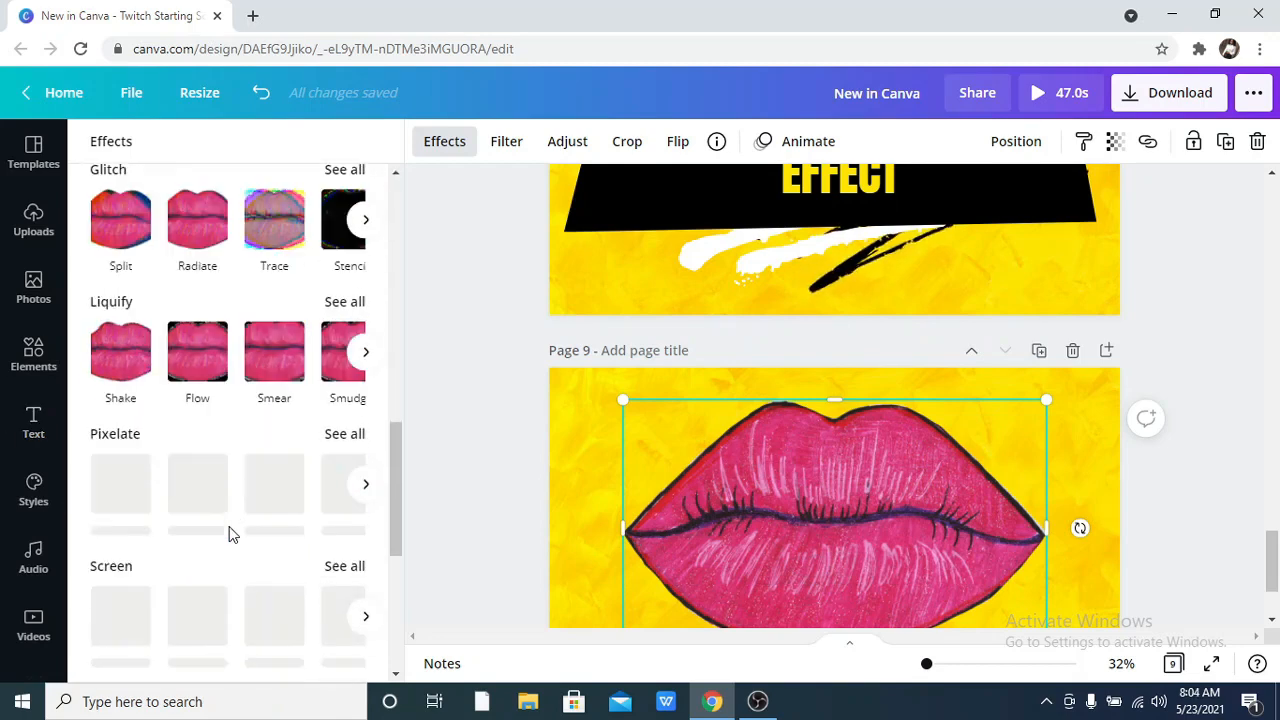
{"action": "scroll", "coordinate": [229, 531], "scroll_direction": "up", "scroll_amount": 2}
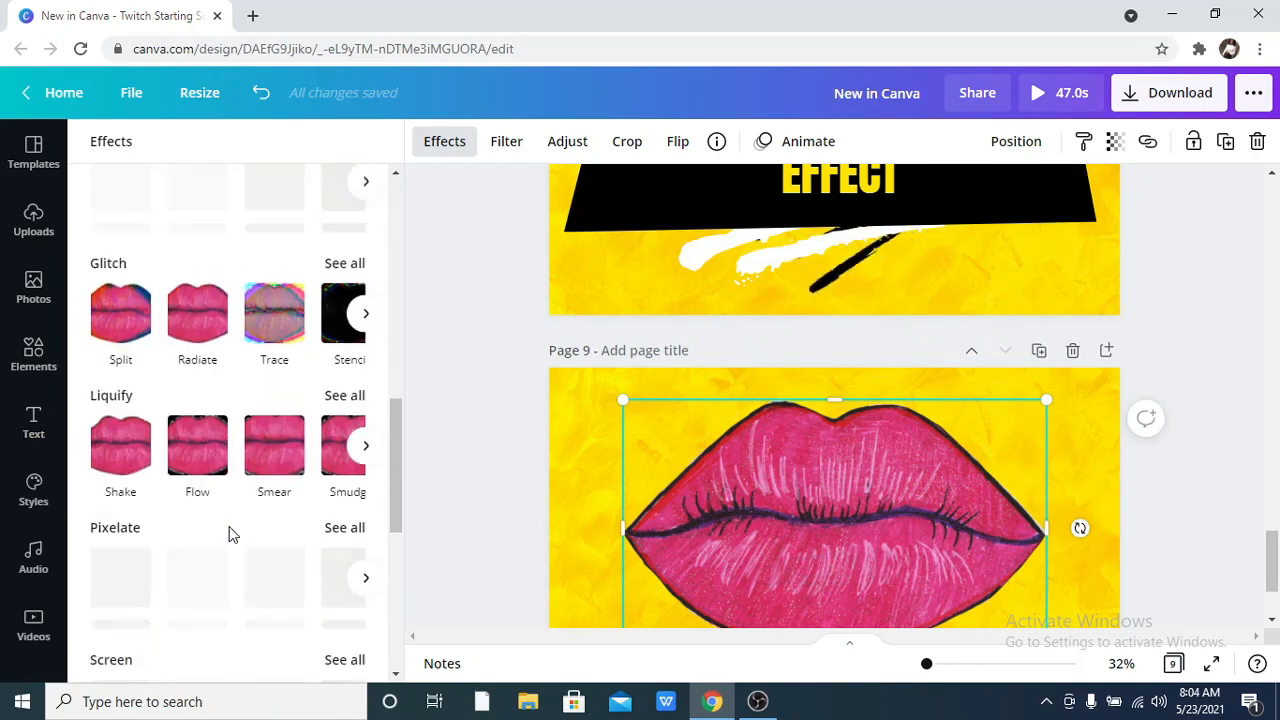
{"action": "left_click", "coordinate": [363, 312]}
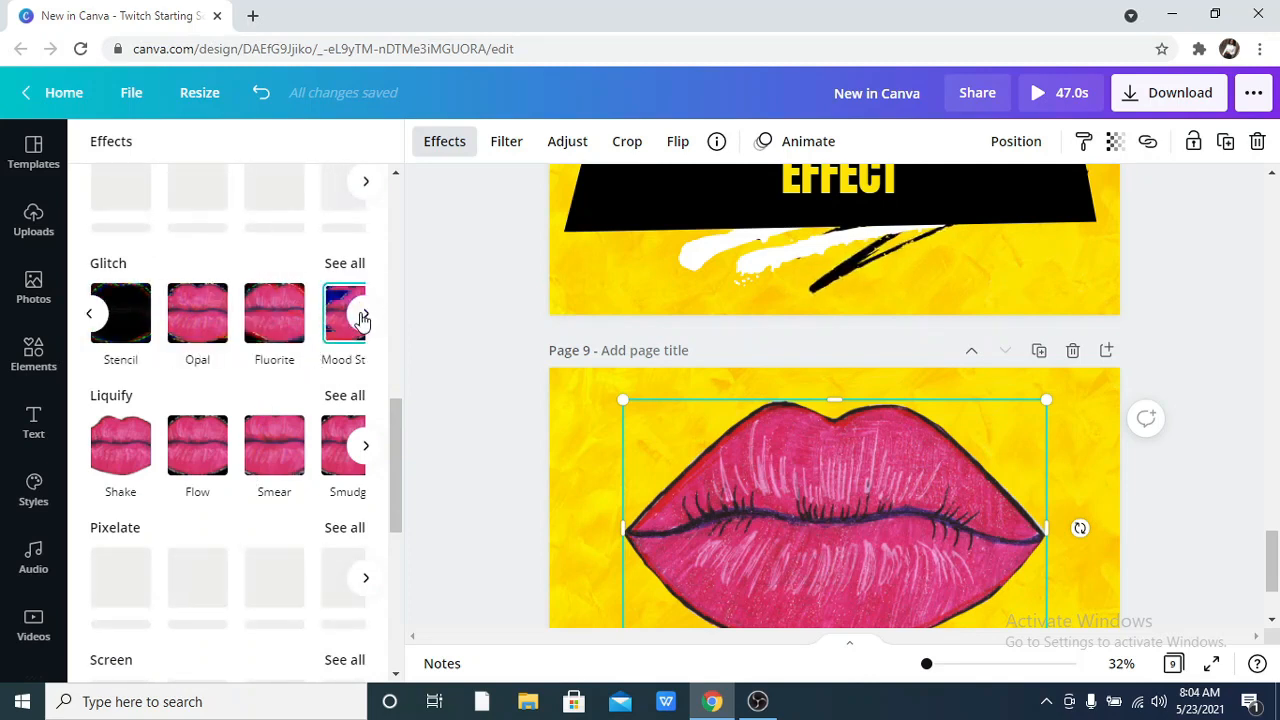
{"action": "left_click", "coordinate": [363, 314]}
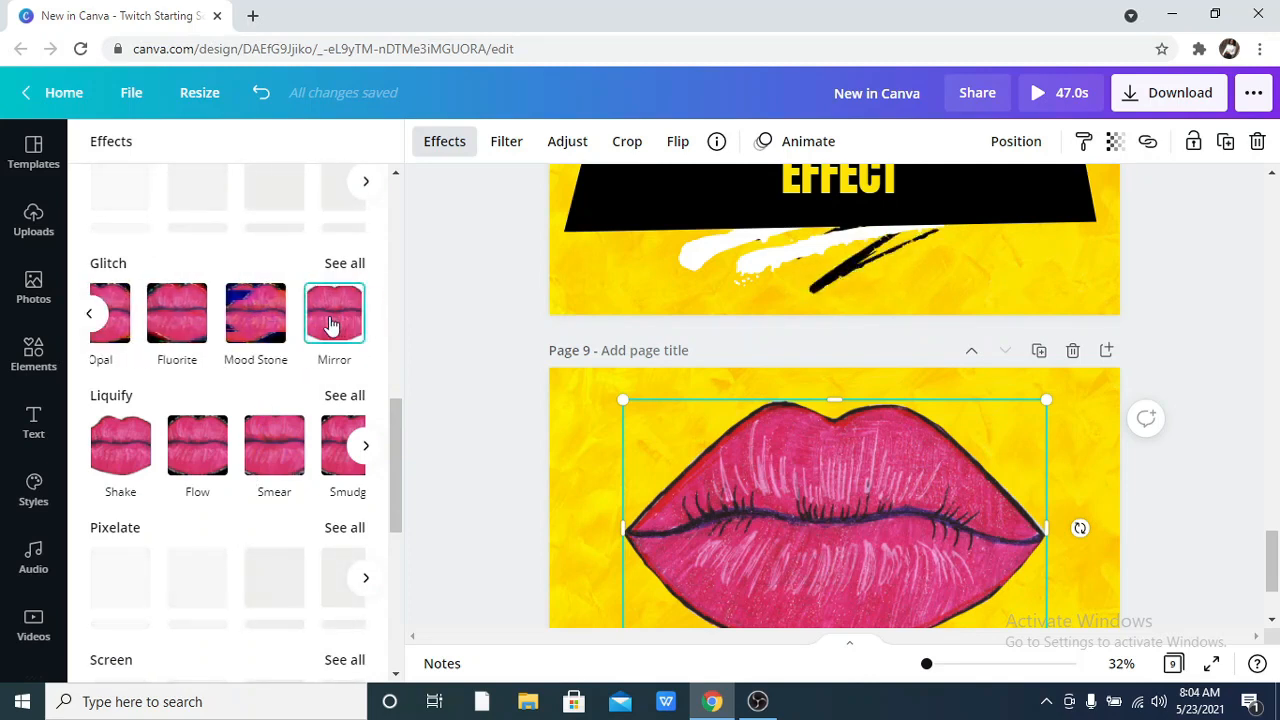
{"action": "left_click", "coordinate": [332, 323]}
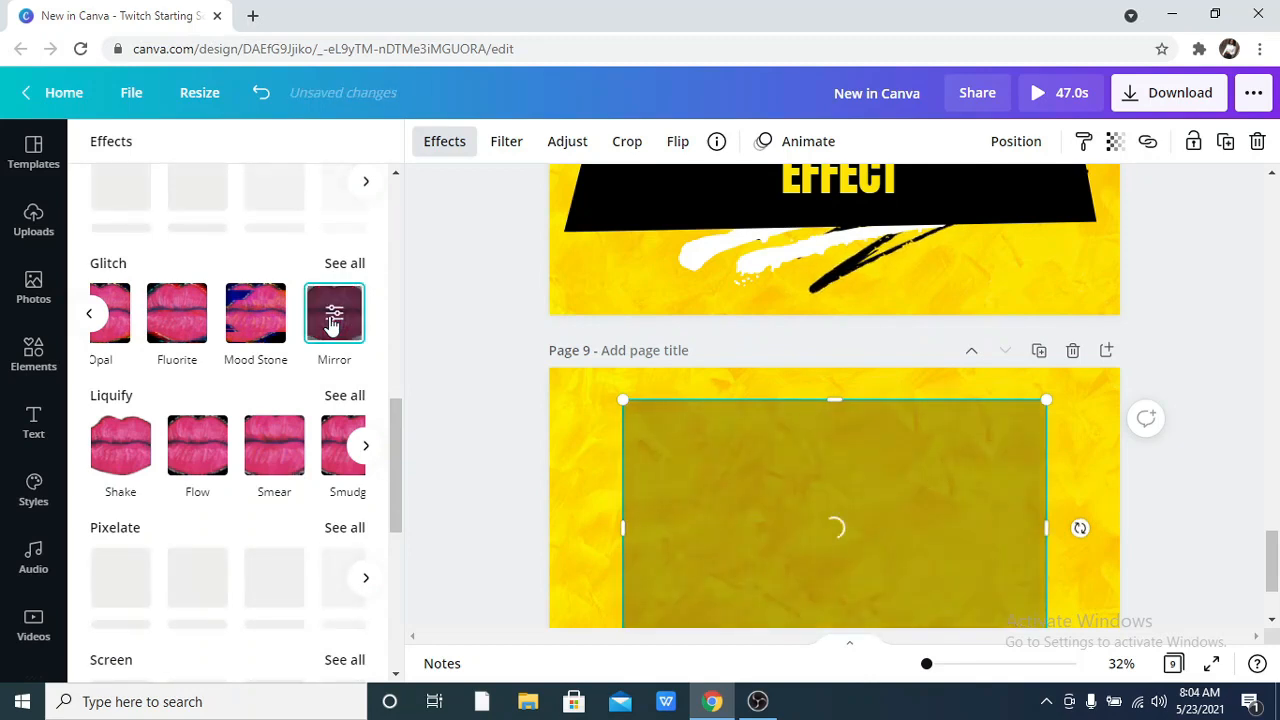
{"action": "left_click", "coordinate": [334, 314]}
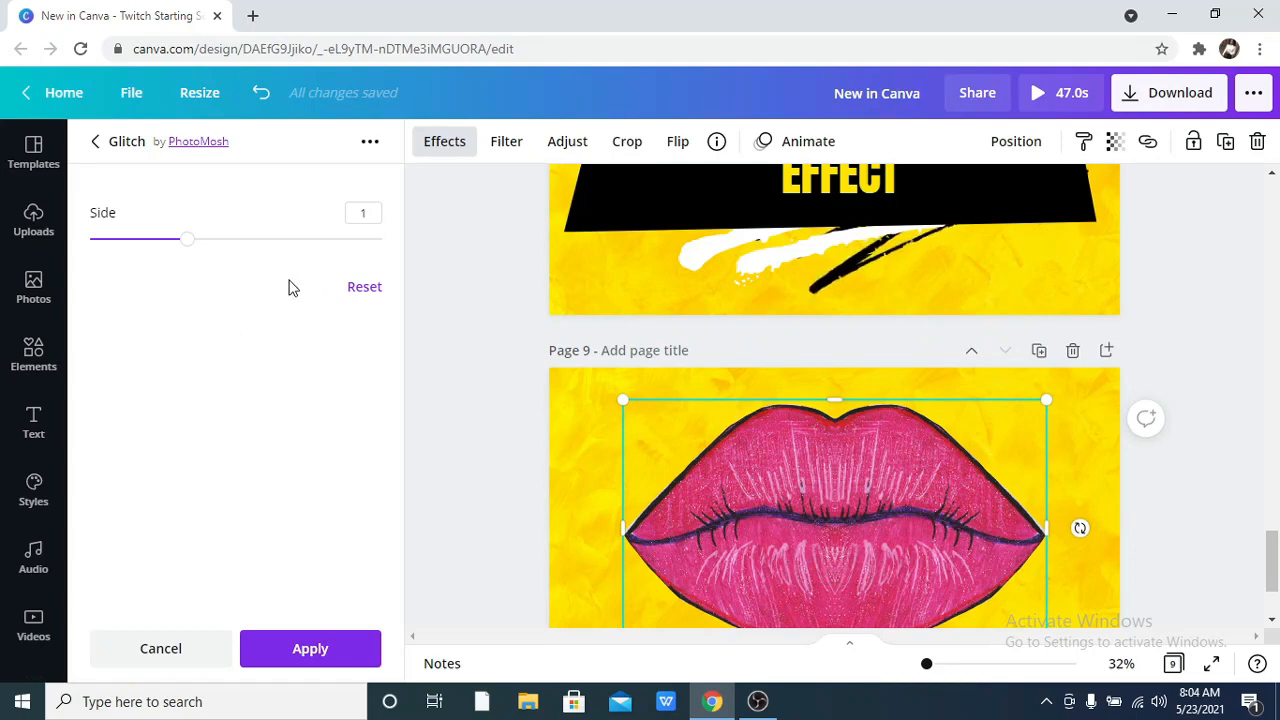
Try the Mirror effect with Side set to 3 and 1, and cancel the effect.
{"action": "left_click", "coordinate": [382, 239]}
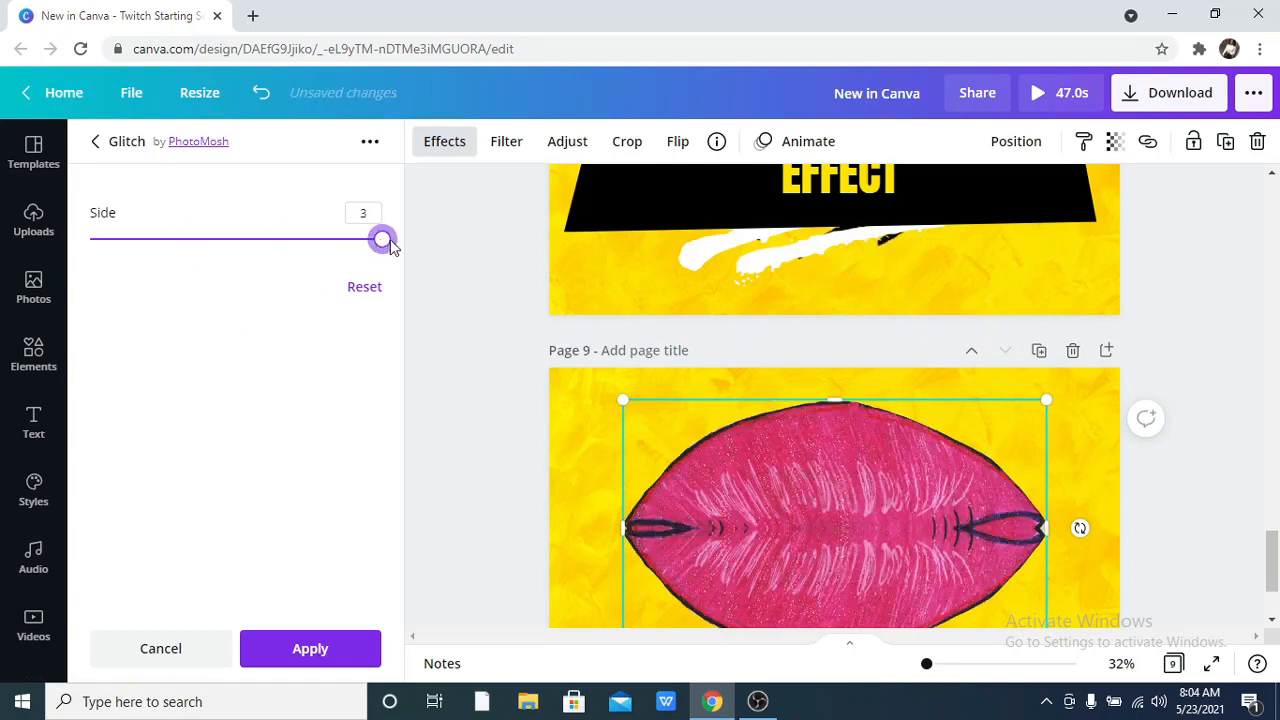
{"action": "left_click_drag", "start_coordinate": [328, 260], "coordinate": [183, 279]}
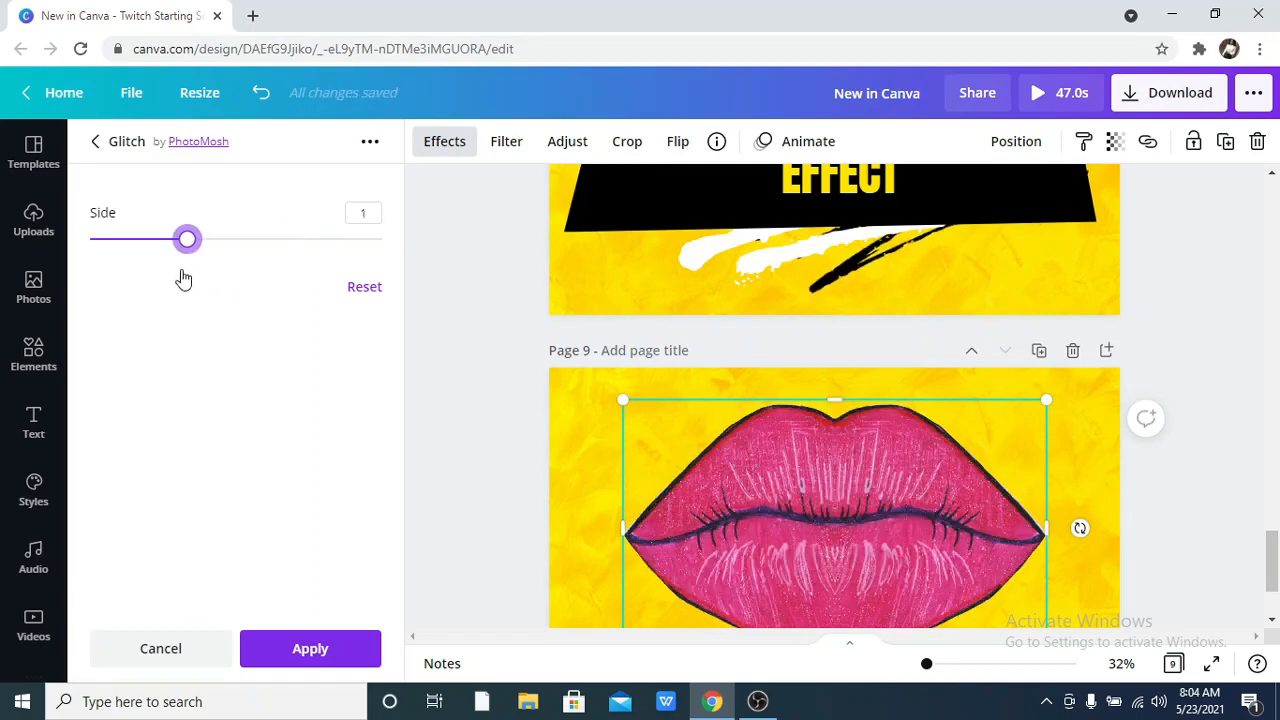
{"action": "left_click_drag", "start_coordinate": [269, 276], "coordinate": [209, 289]}
{"action": "left_click", "coordinate": [142, 650]}
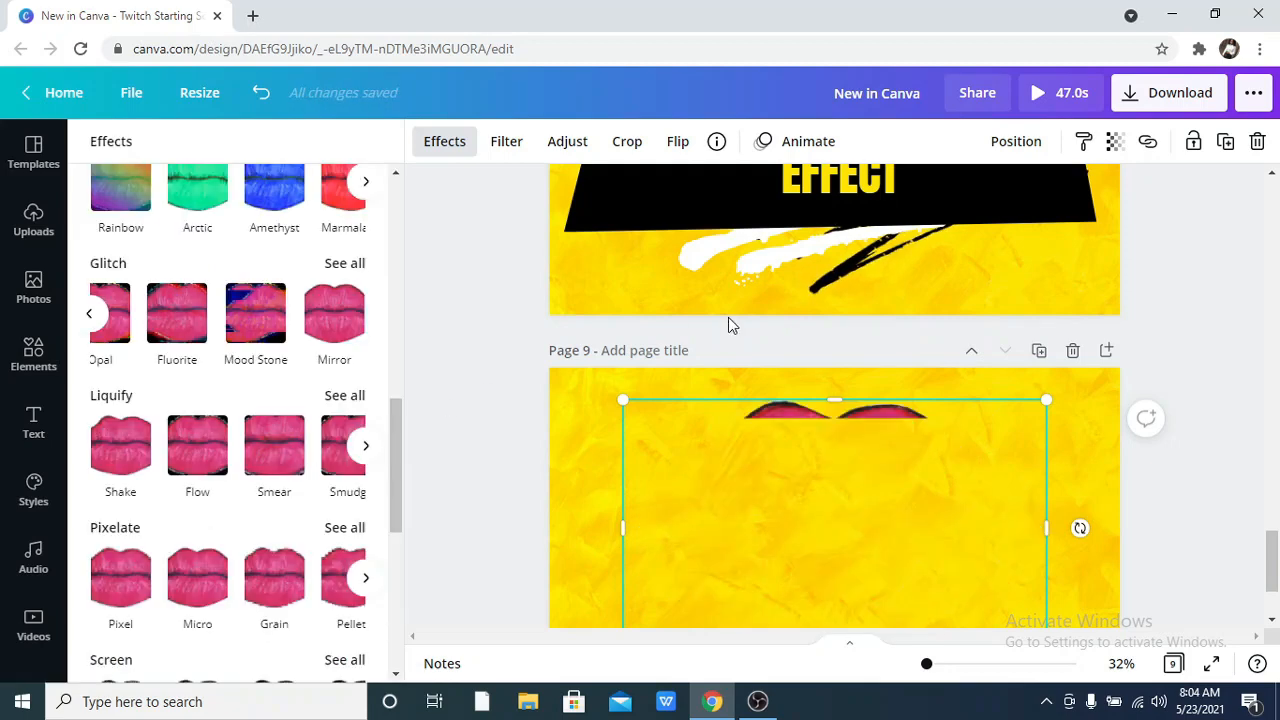
Reopen the effects for the page 9 lips image and show all Screen effects.
{"action": "scroll", "coordinate": [545, 357], "scroll_direction": "up", "scroll_amount": 1}
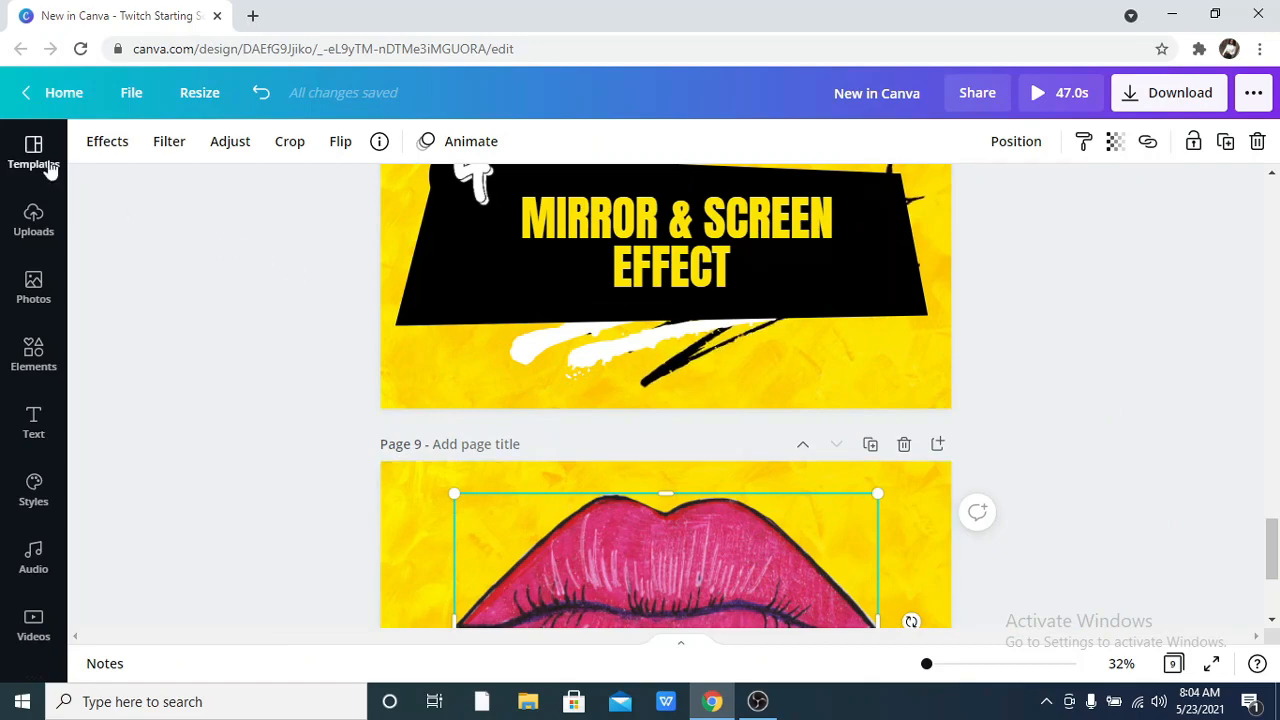
{"action": "left_click", "coordinate": [103, 141]}
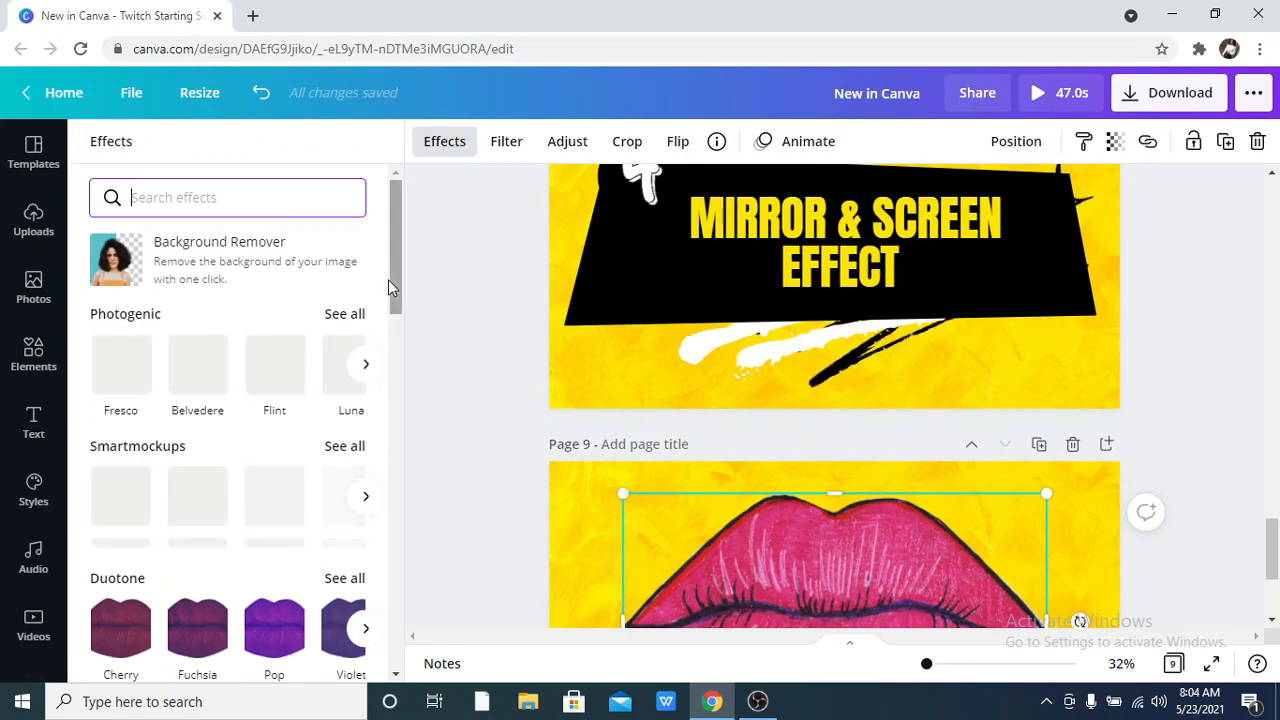
{"action": "left_click_drag", "start_coordinate": [394, 279], "coordinate": [390, 548]}
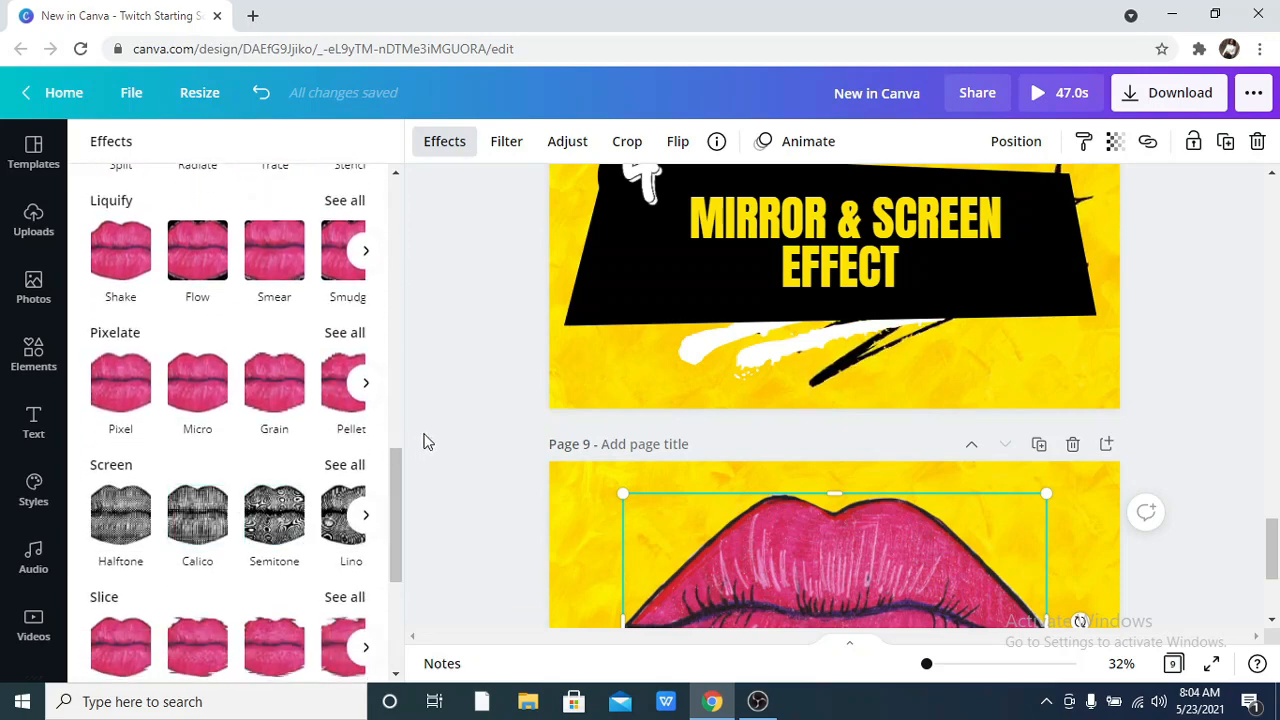
{"action": "scroll", "coordinate": [423, 440], "scroll_direction": "down", "scroll_amount": 3}
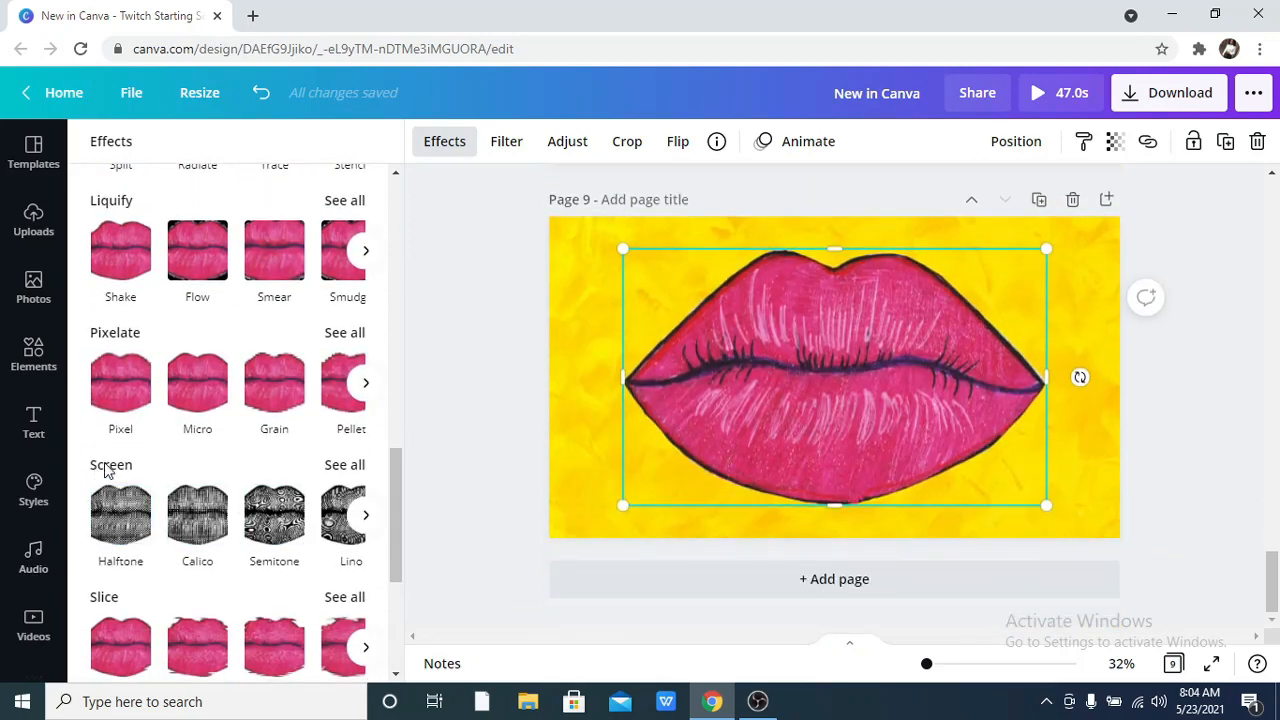
{"action": "left_click", "coordinate": [365, 515]}
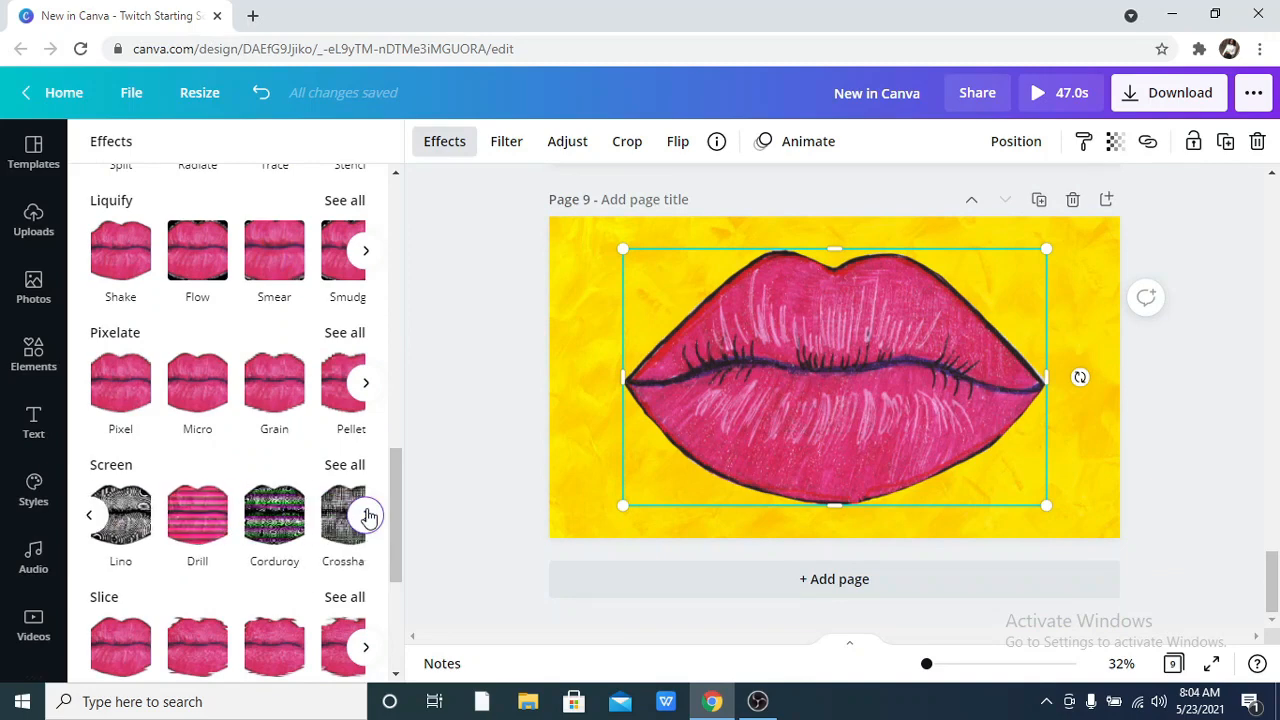
{"action": "left_click", "coordinate": [350, 467]}
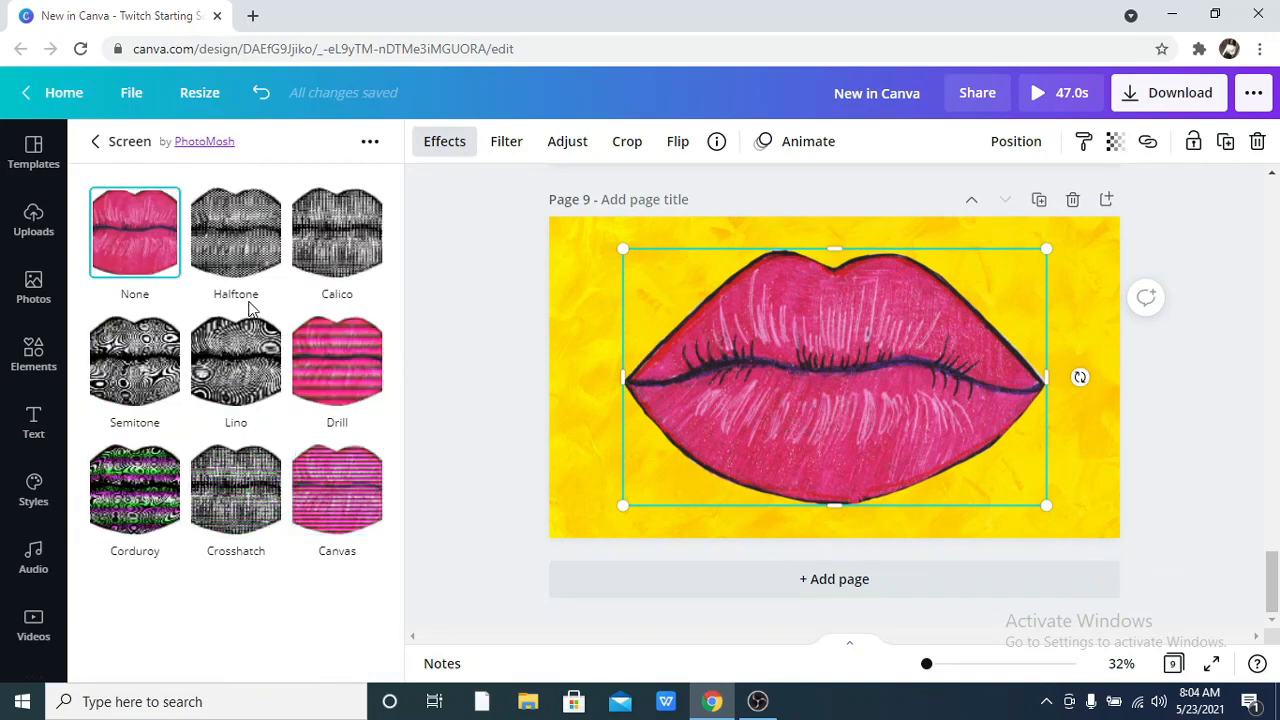
Apply the Screen effect Halftone to the page 9 lips image, check its Scale setting and deselect the image.
{"action": "left_click", "coordinate": [220, 272]}
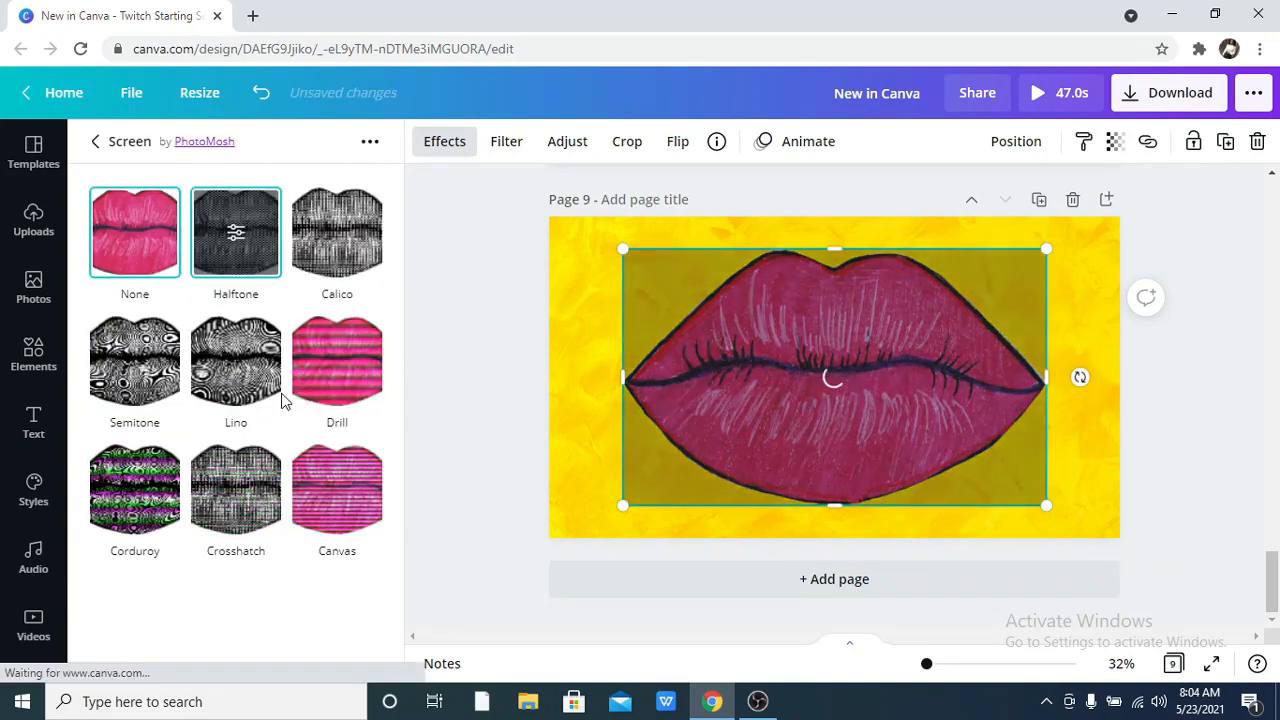
{"action": "left_click", "coordinate": [305, 372]}
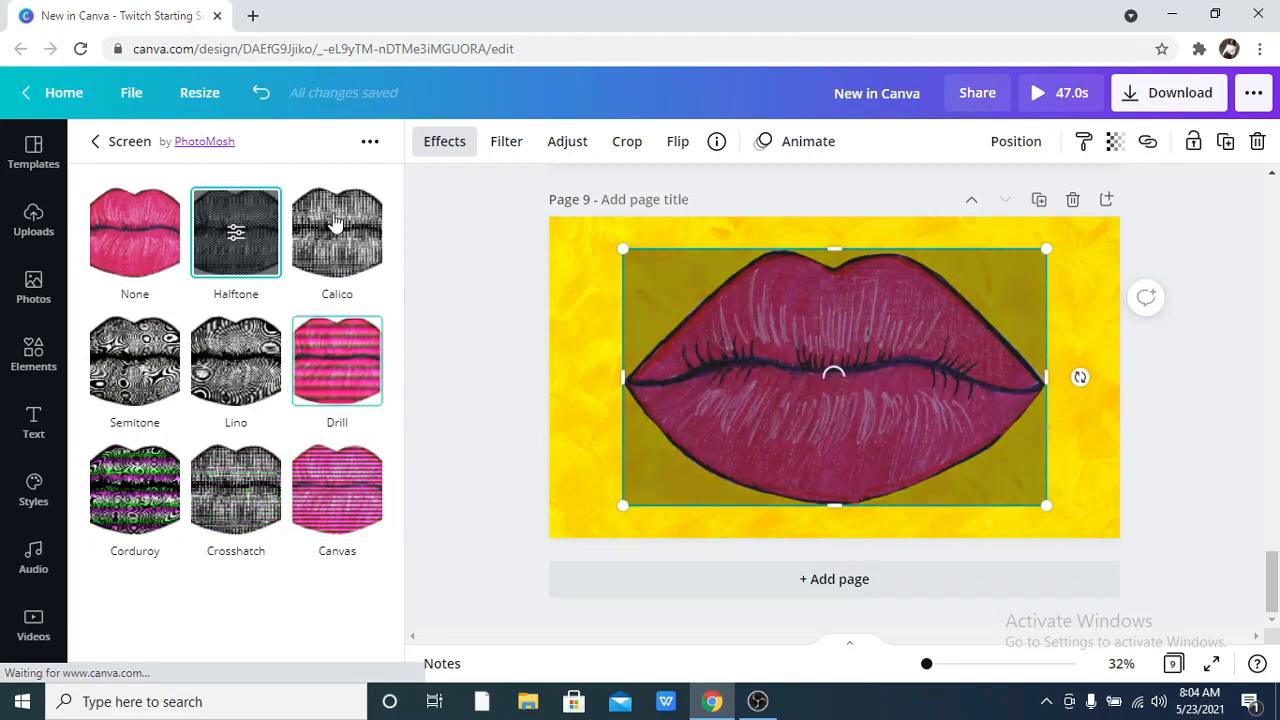
{"action": "left_click", "coordinate": [337, 222]}
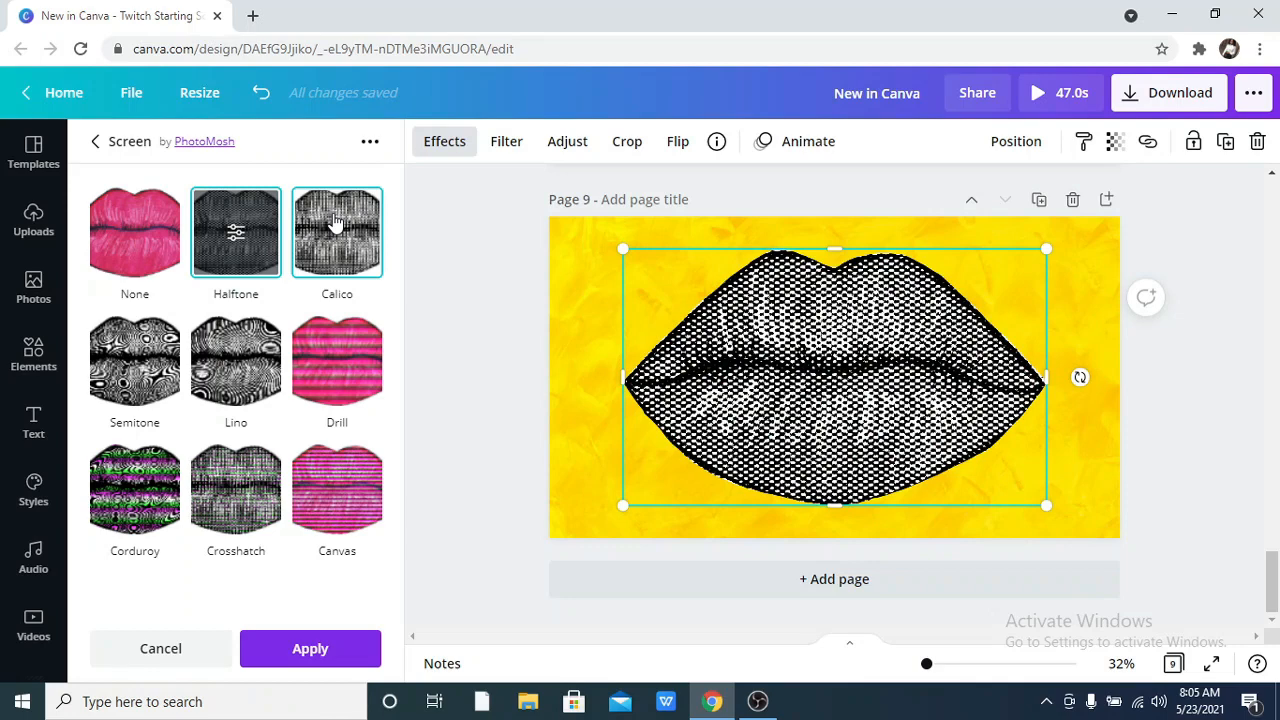
{"action": "left_click", "coordinate": [230, 238]}
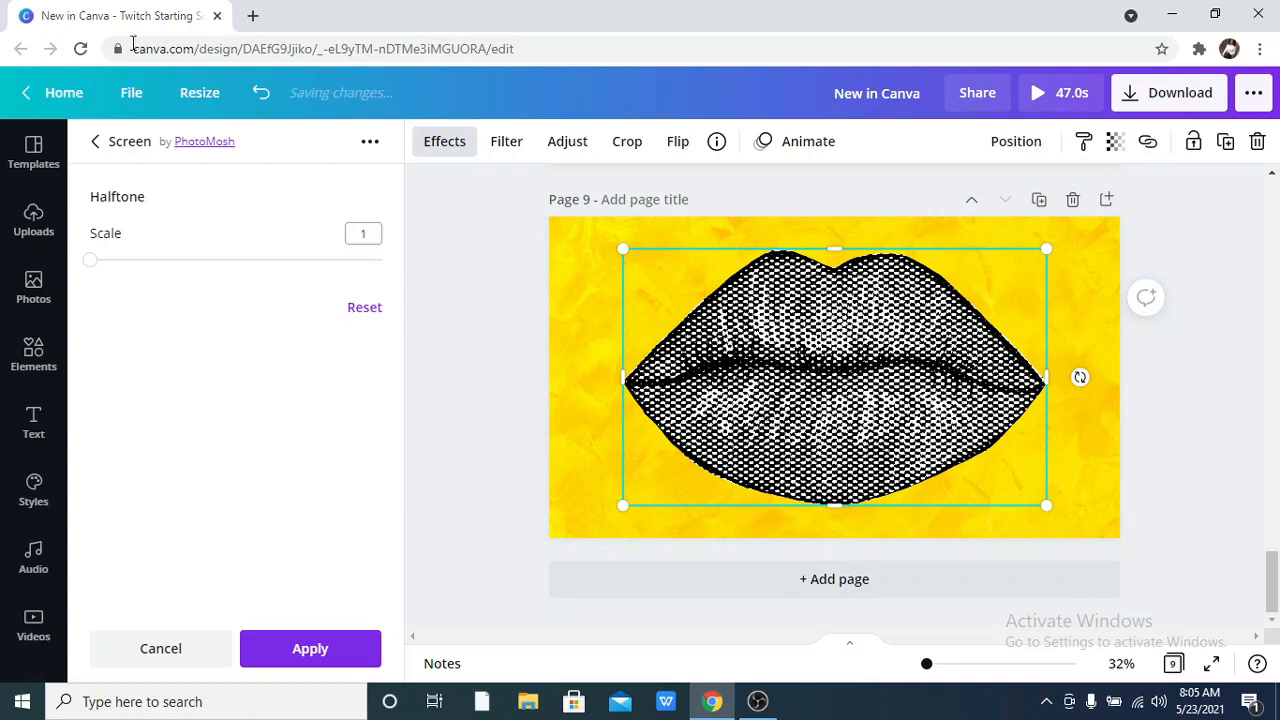
{"action": "key", "text": "Escape"}
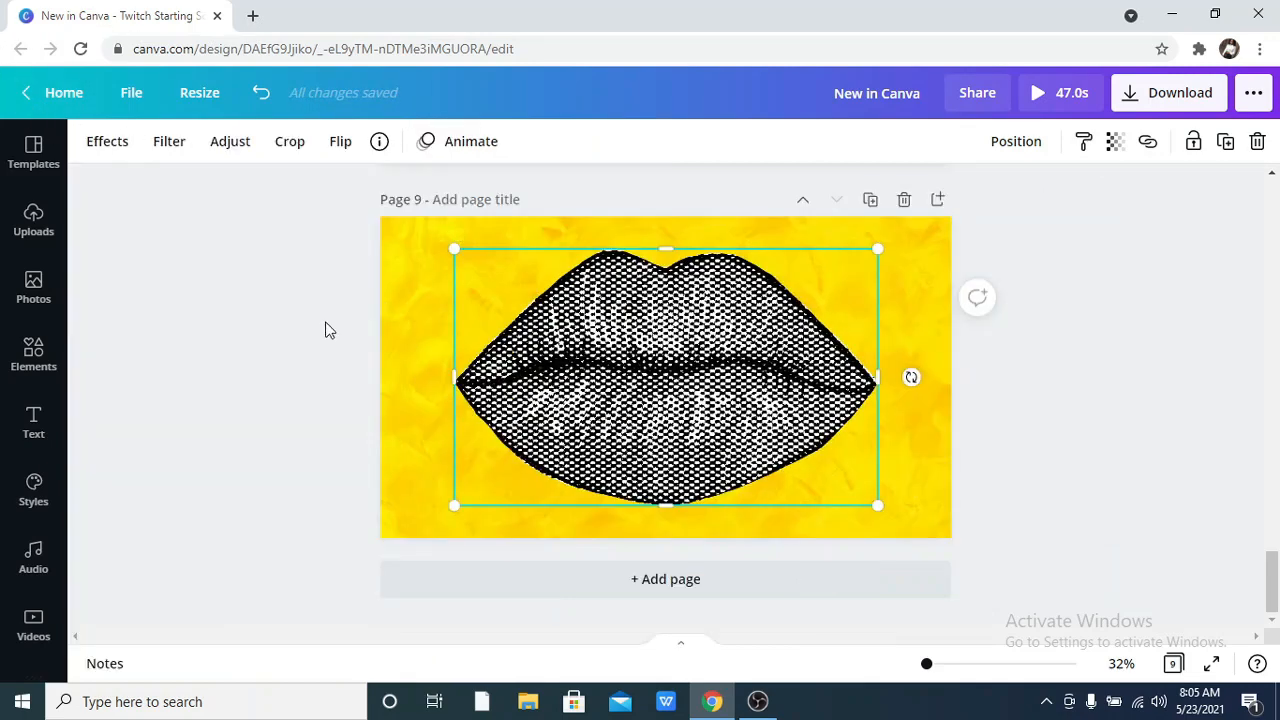
{"action": "left_click", "coordinate": [282, 347]}
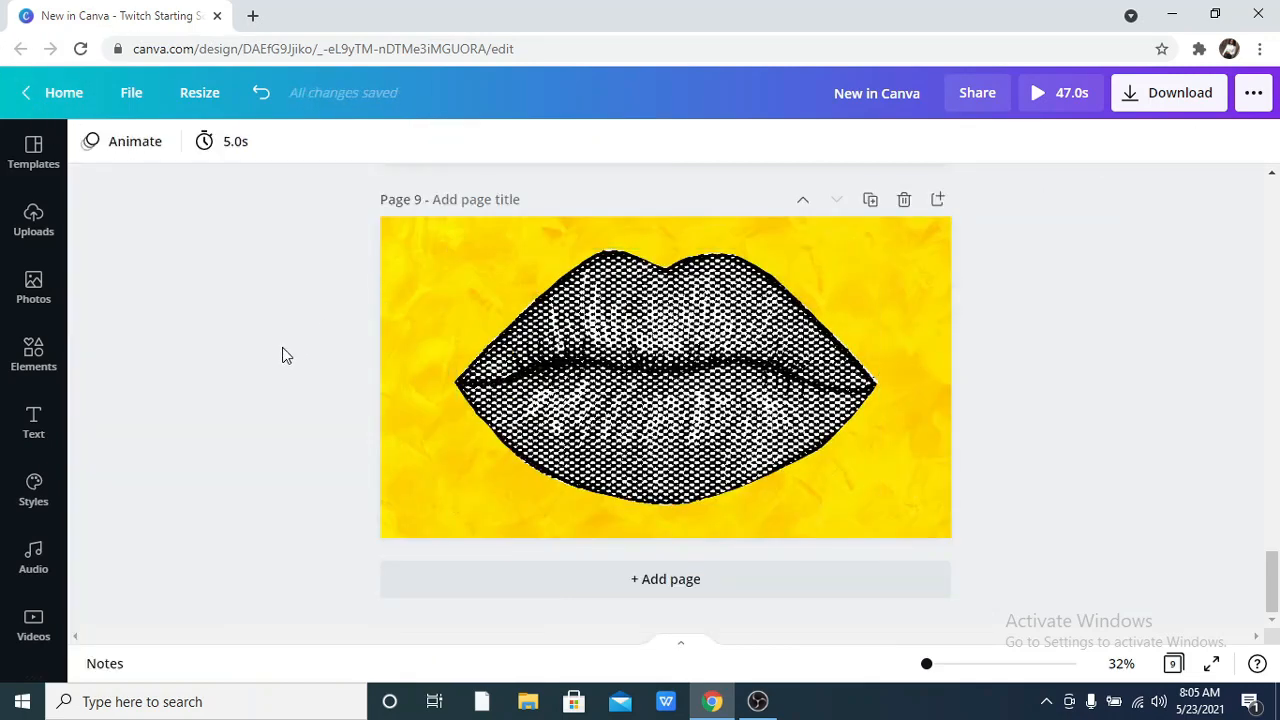